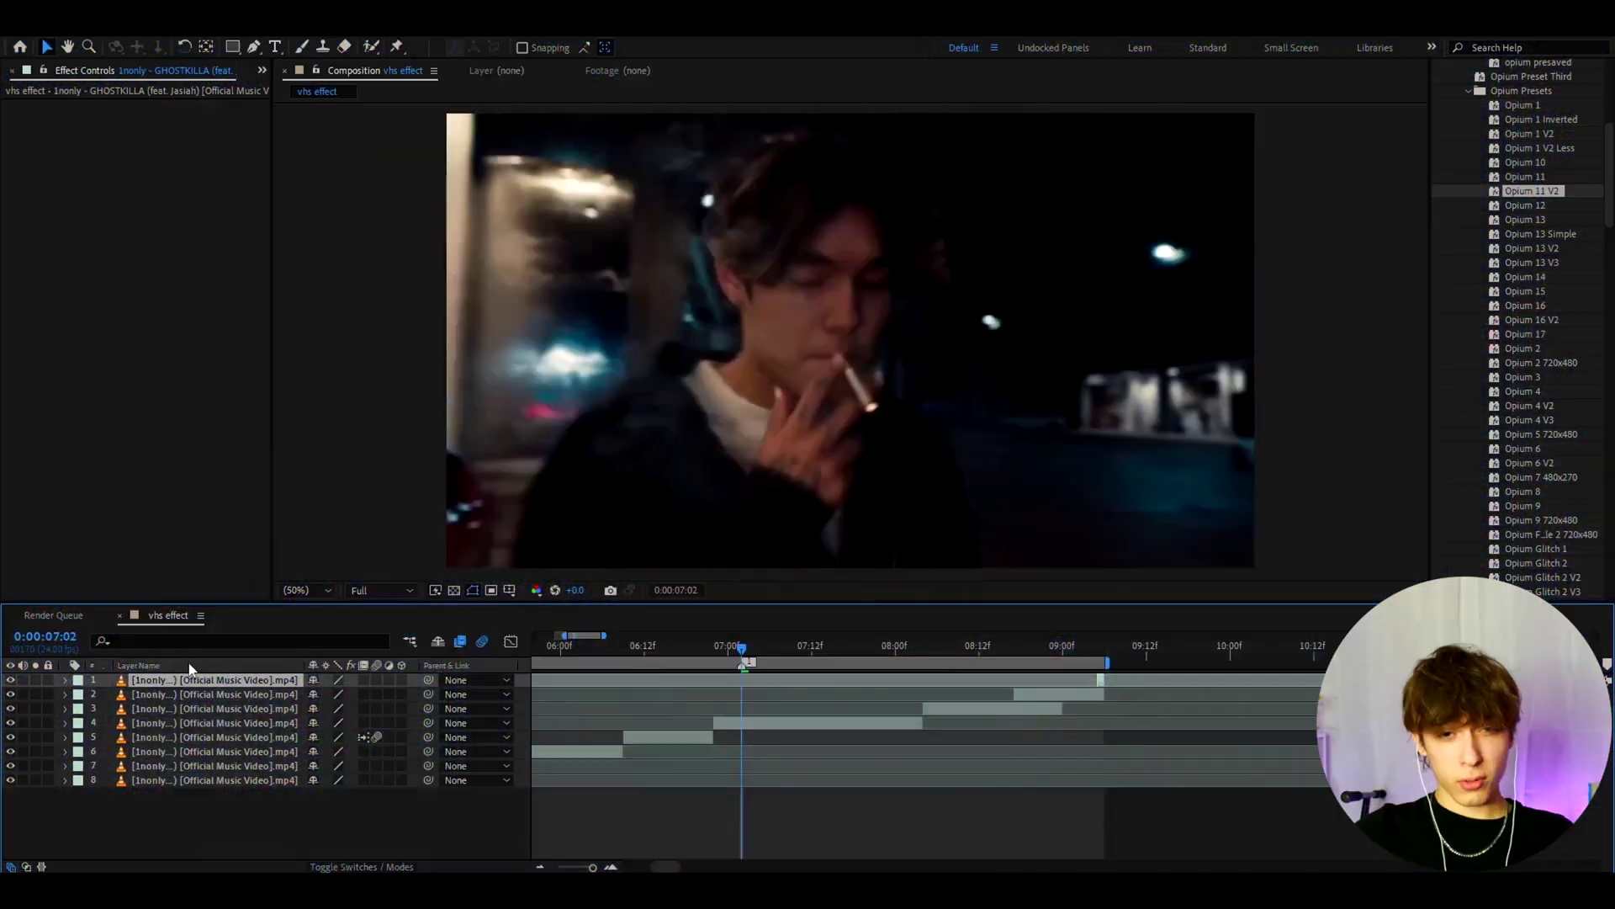
- Switch the 'vhs effect' Composition panel preview resolution from Full to Third
left_click(377, 589)
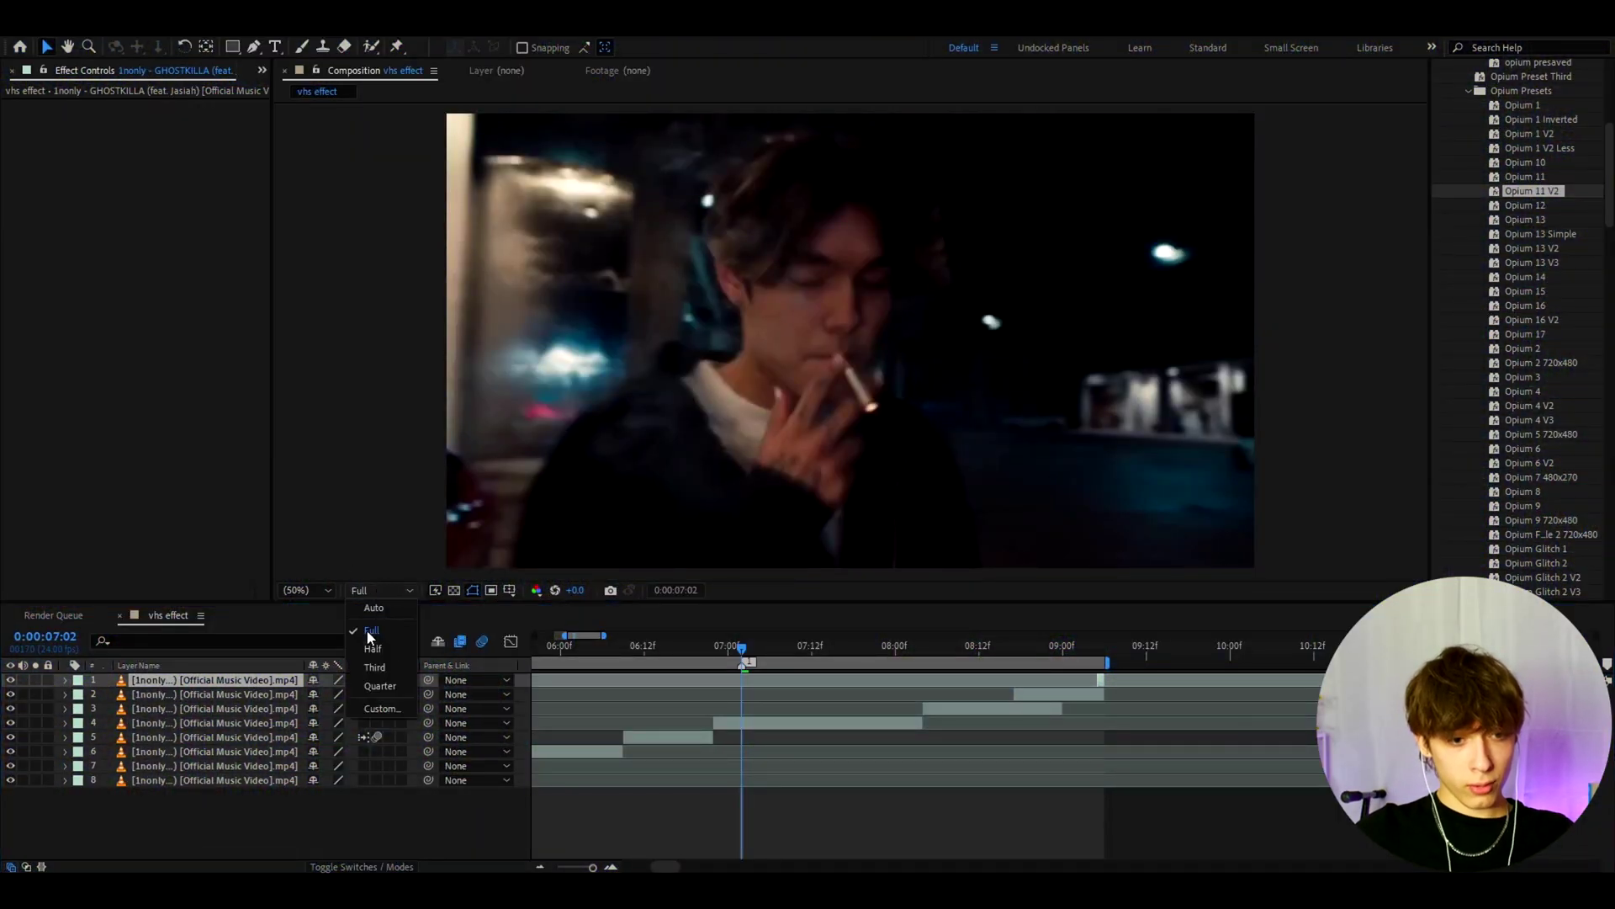
left_click(375, 667)
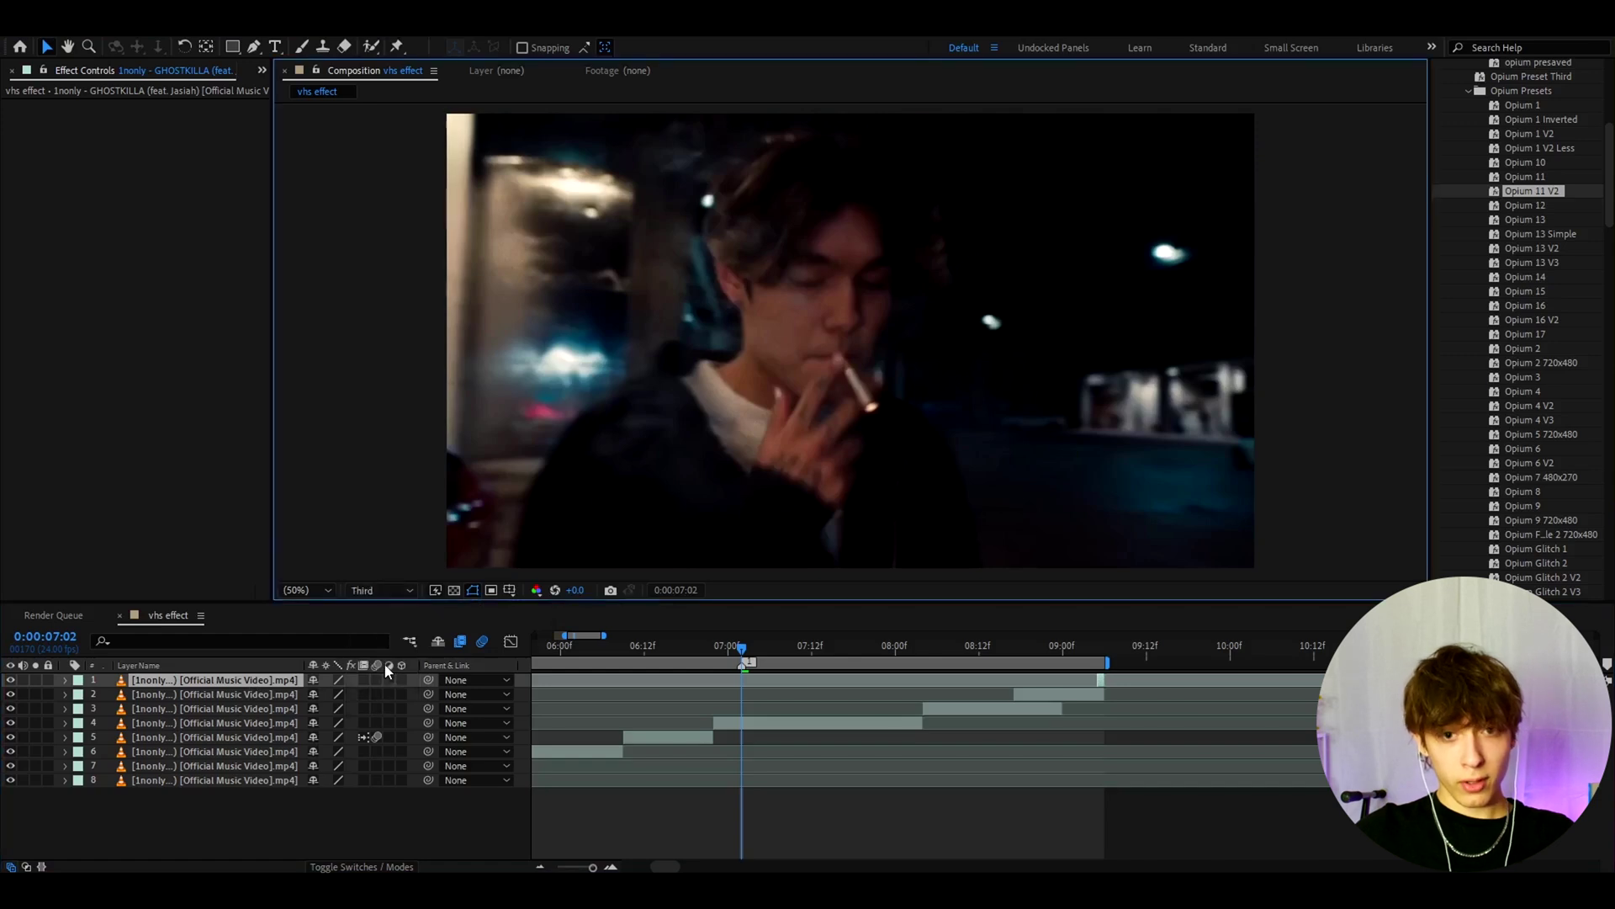
left_click(1092, 673)
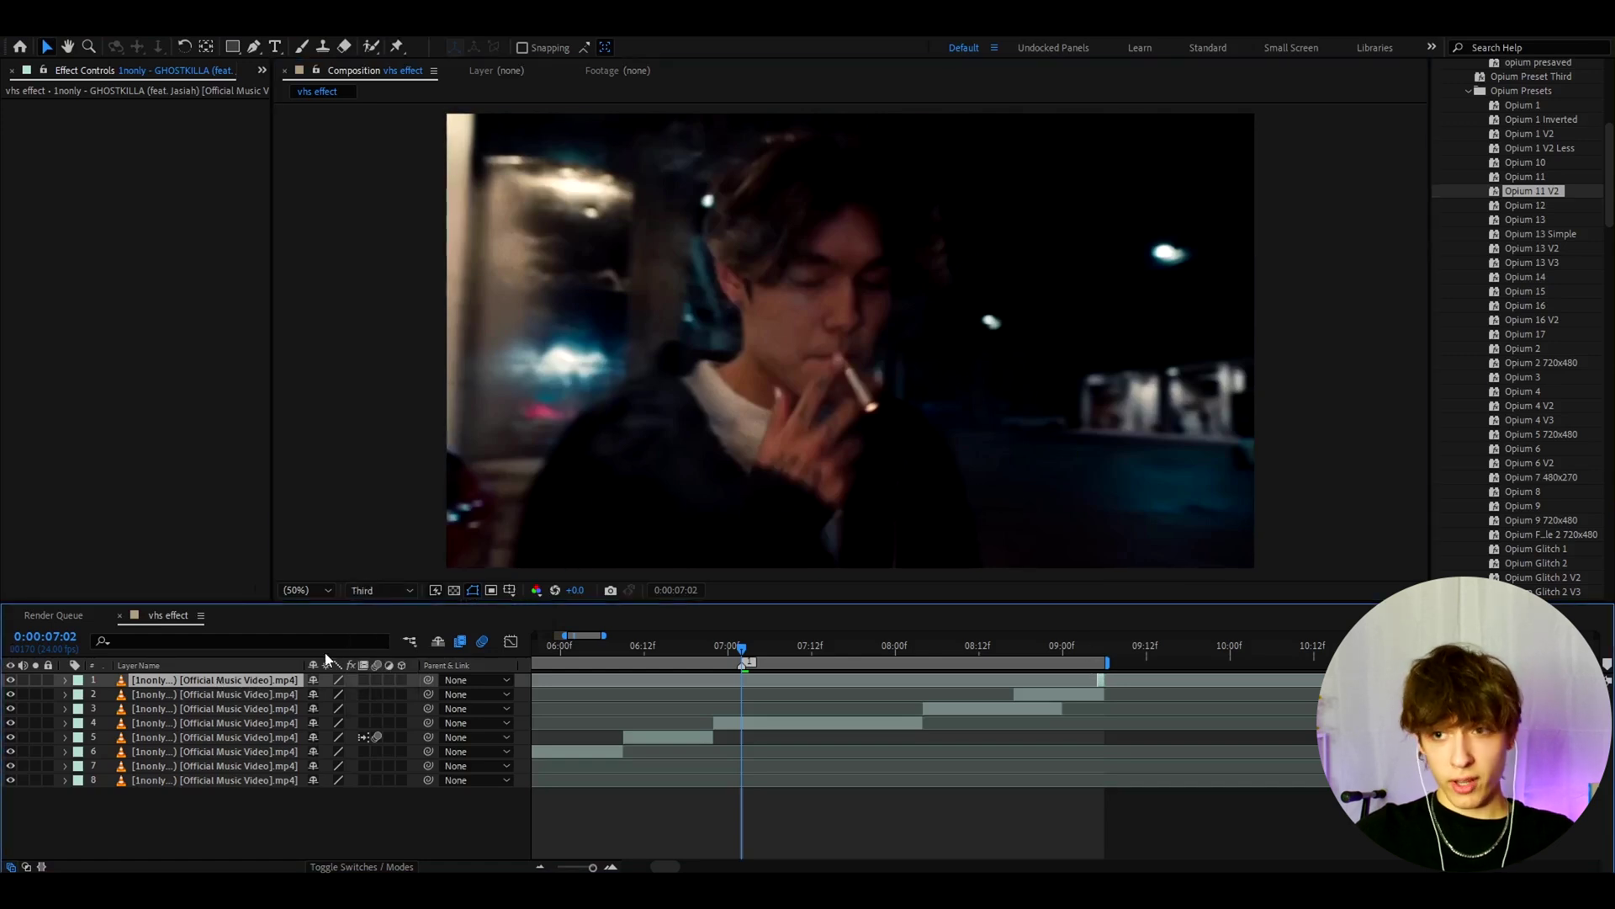
- Create a new adjustment layer above the clips and apply S_Shake to it
key("ctrl+alt+y")
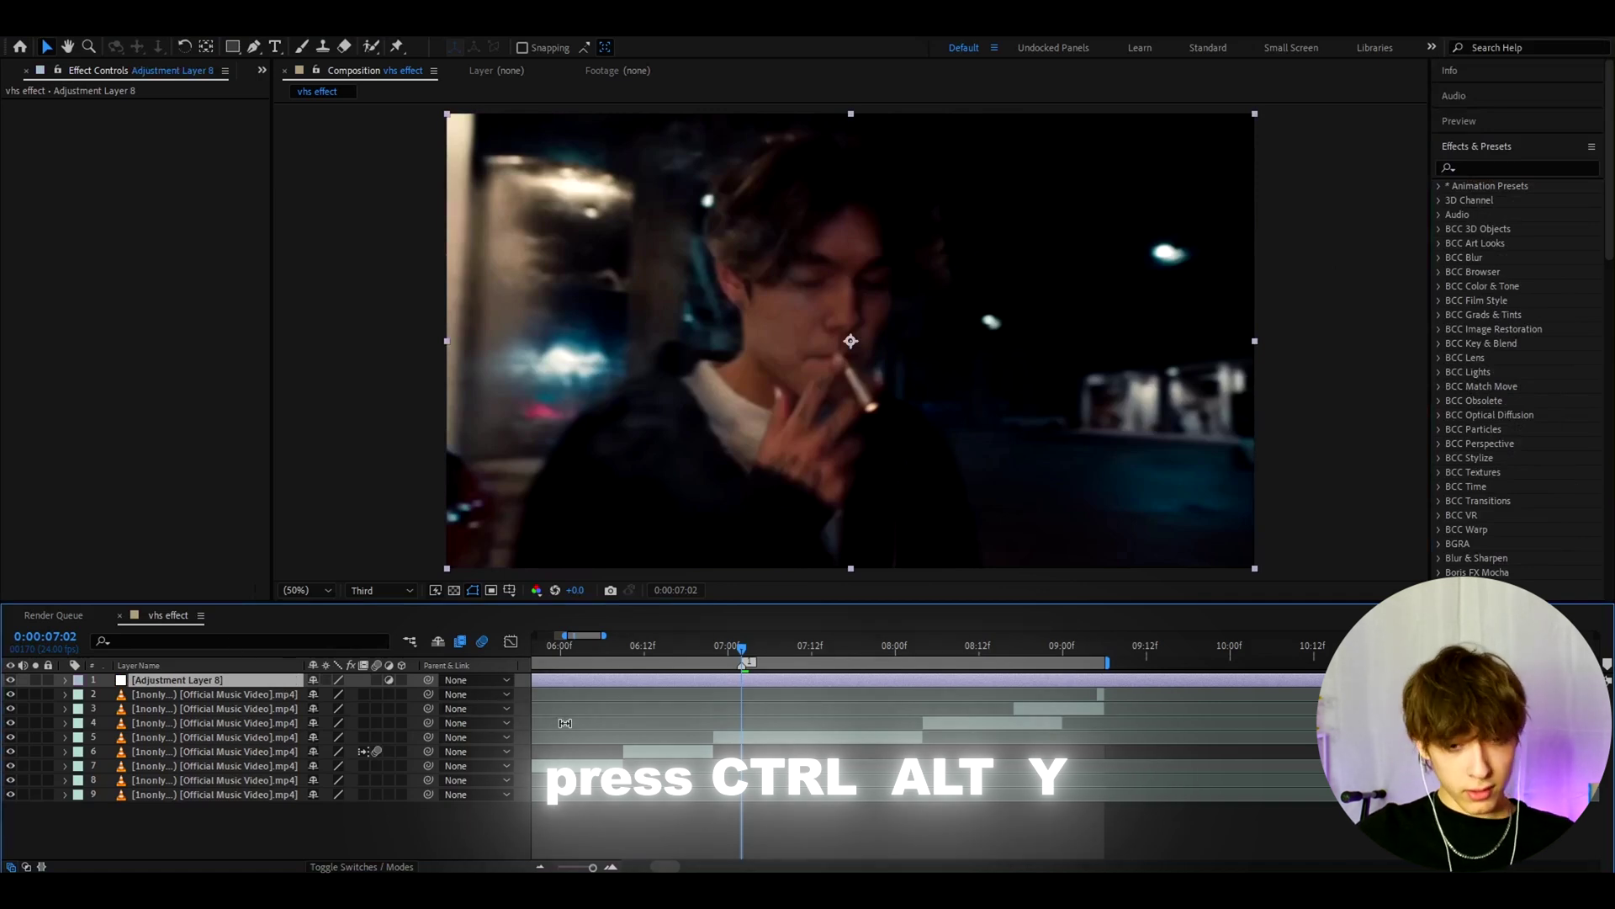
key("ctrl+space")
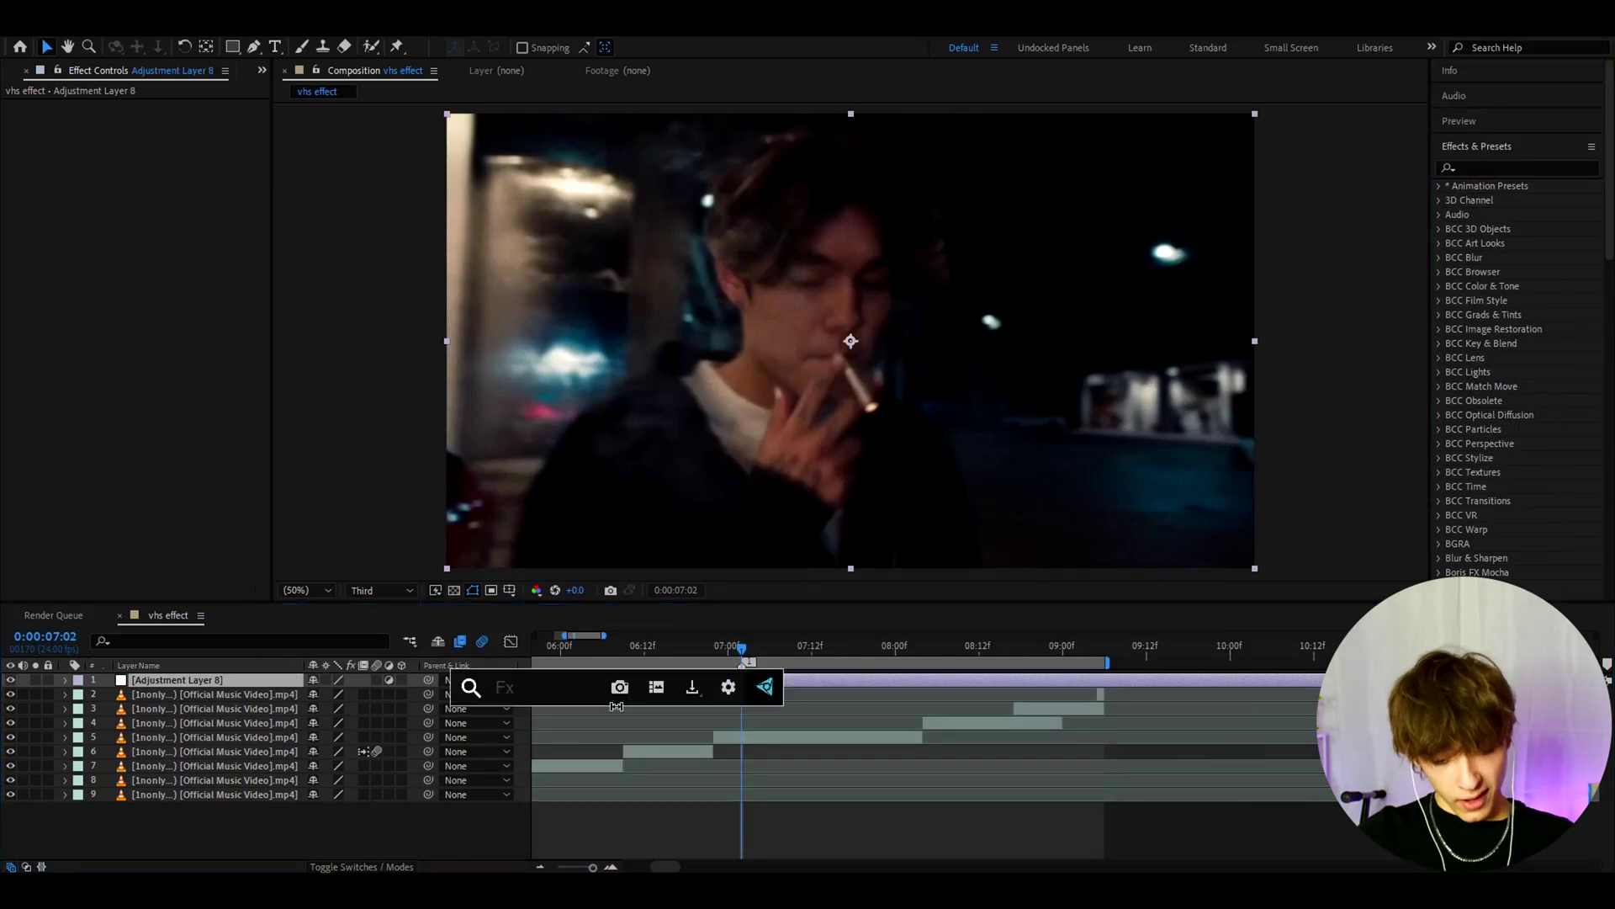
type("s_shake")
left_click(617, 709)
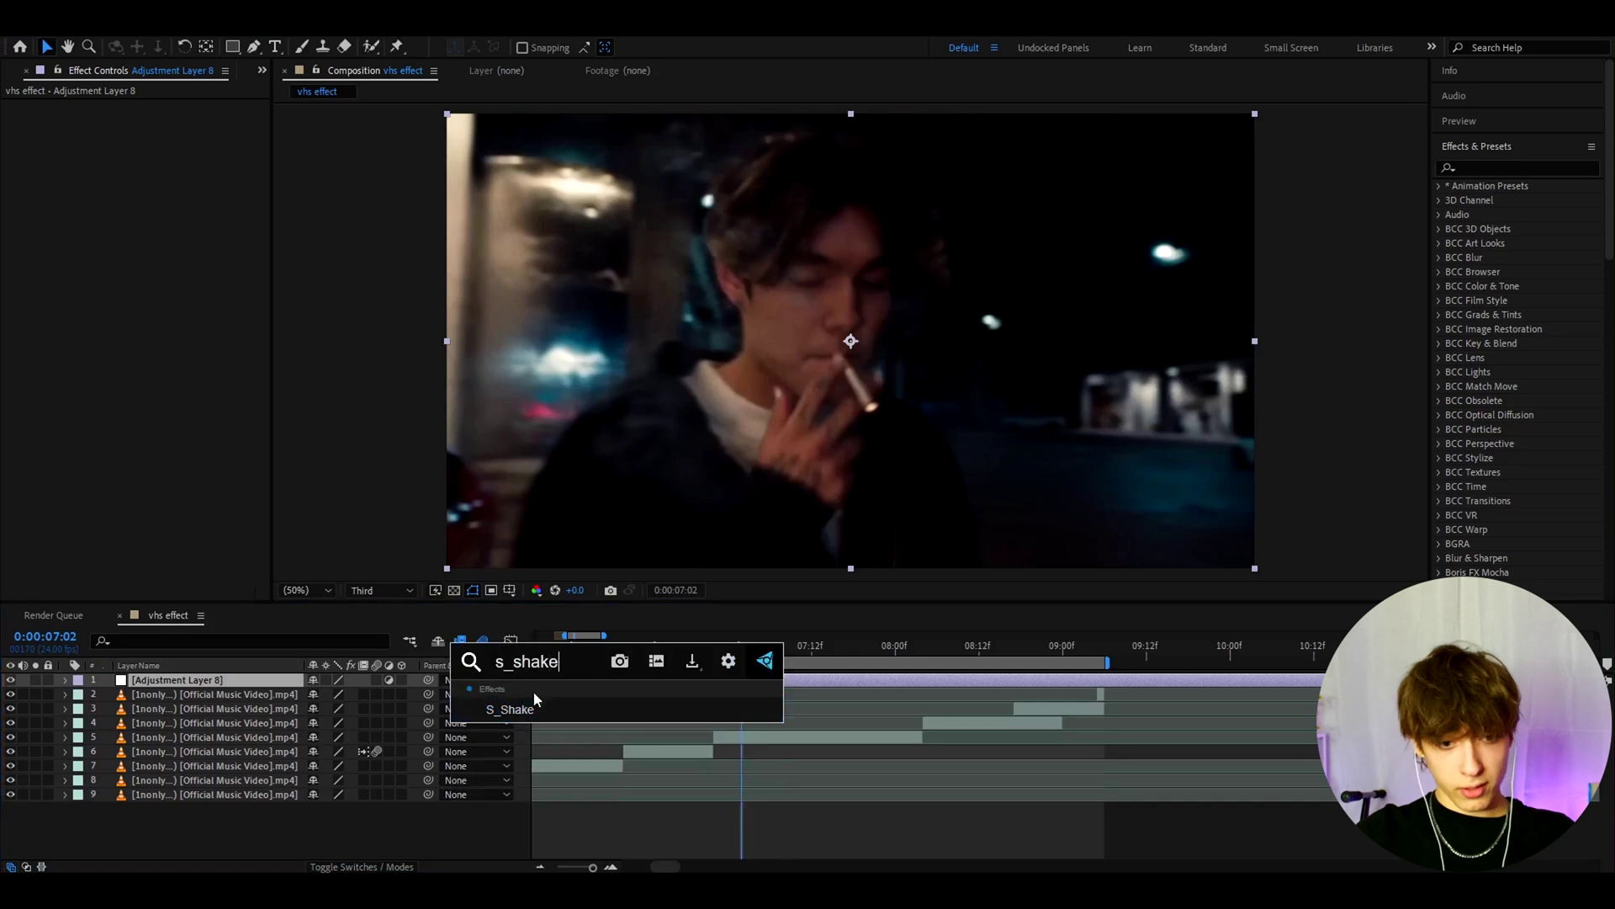
- Enable S_Shake's Motion Blur and set its Amplitude to 0.05
left_click(154, 278)
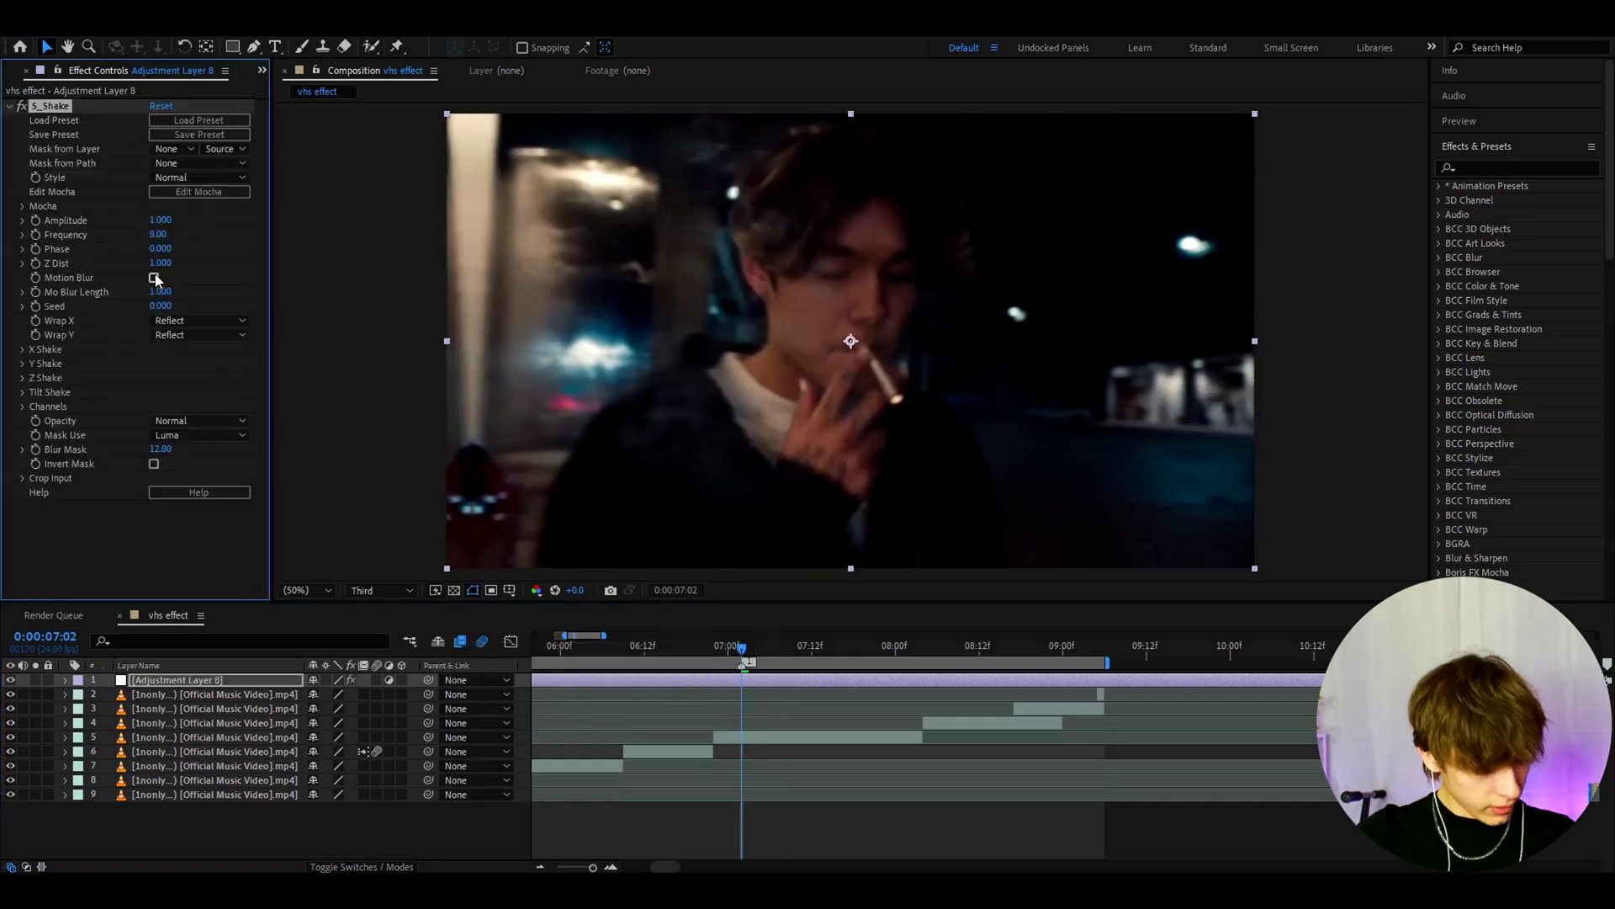
left_click(160, 220)
type("0")
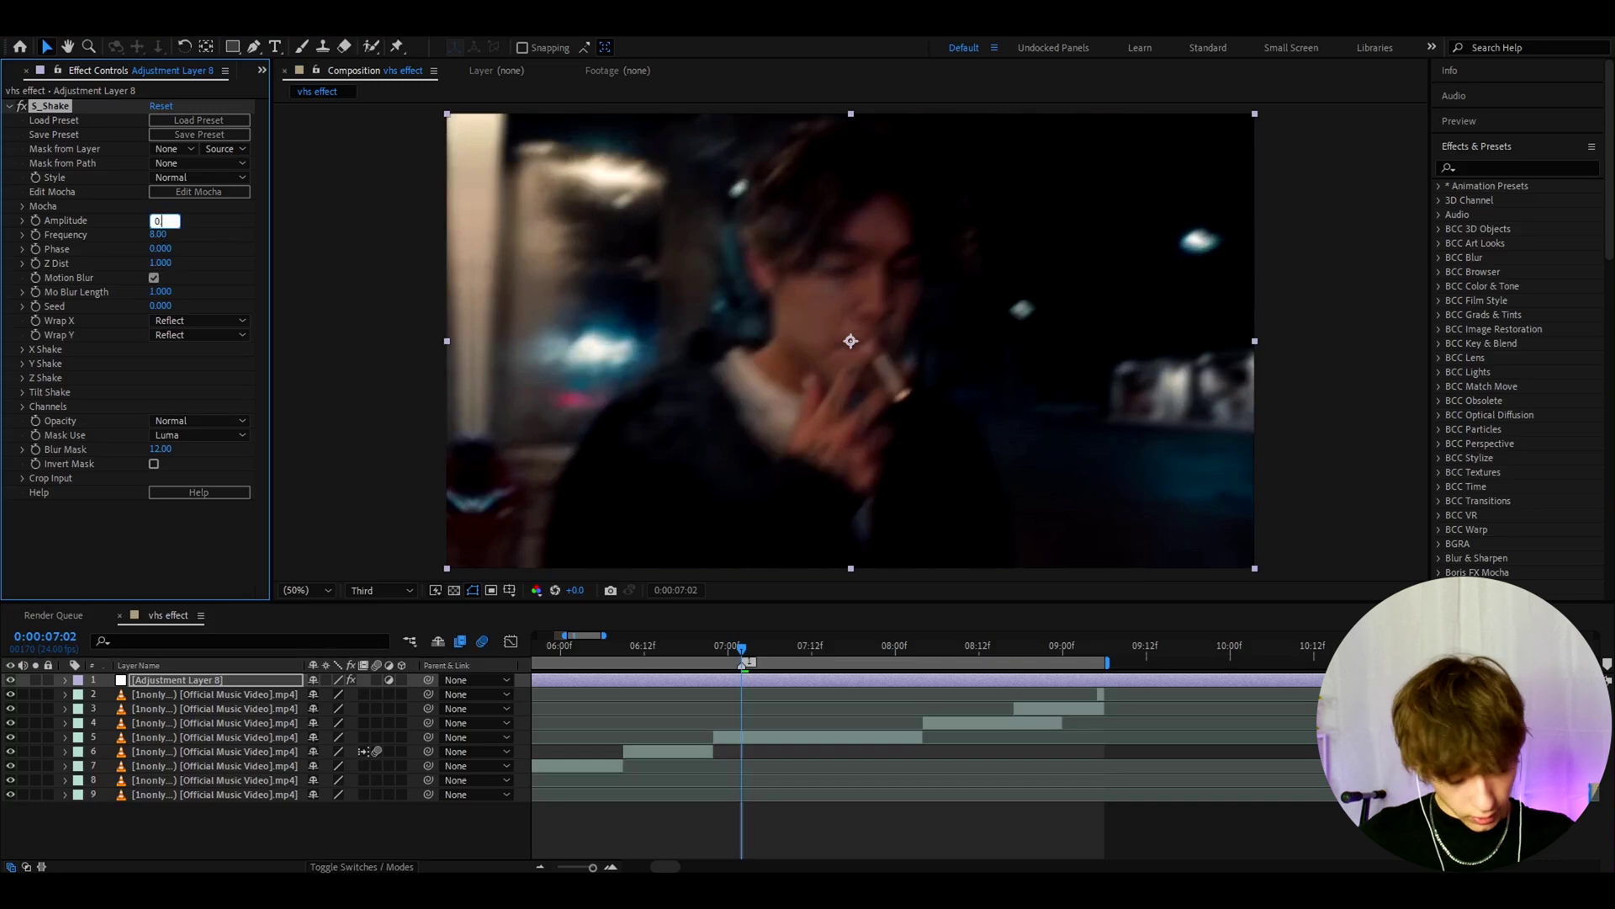
type(".05")
key("Return")
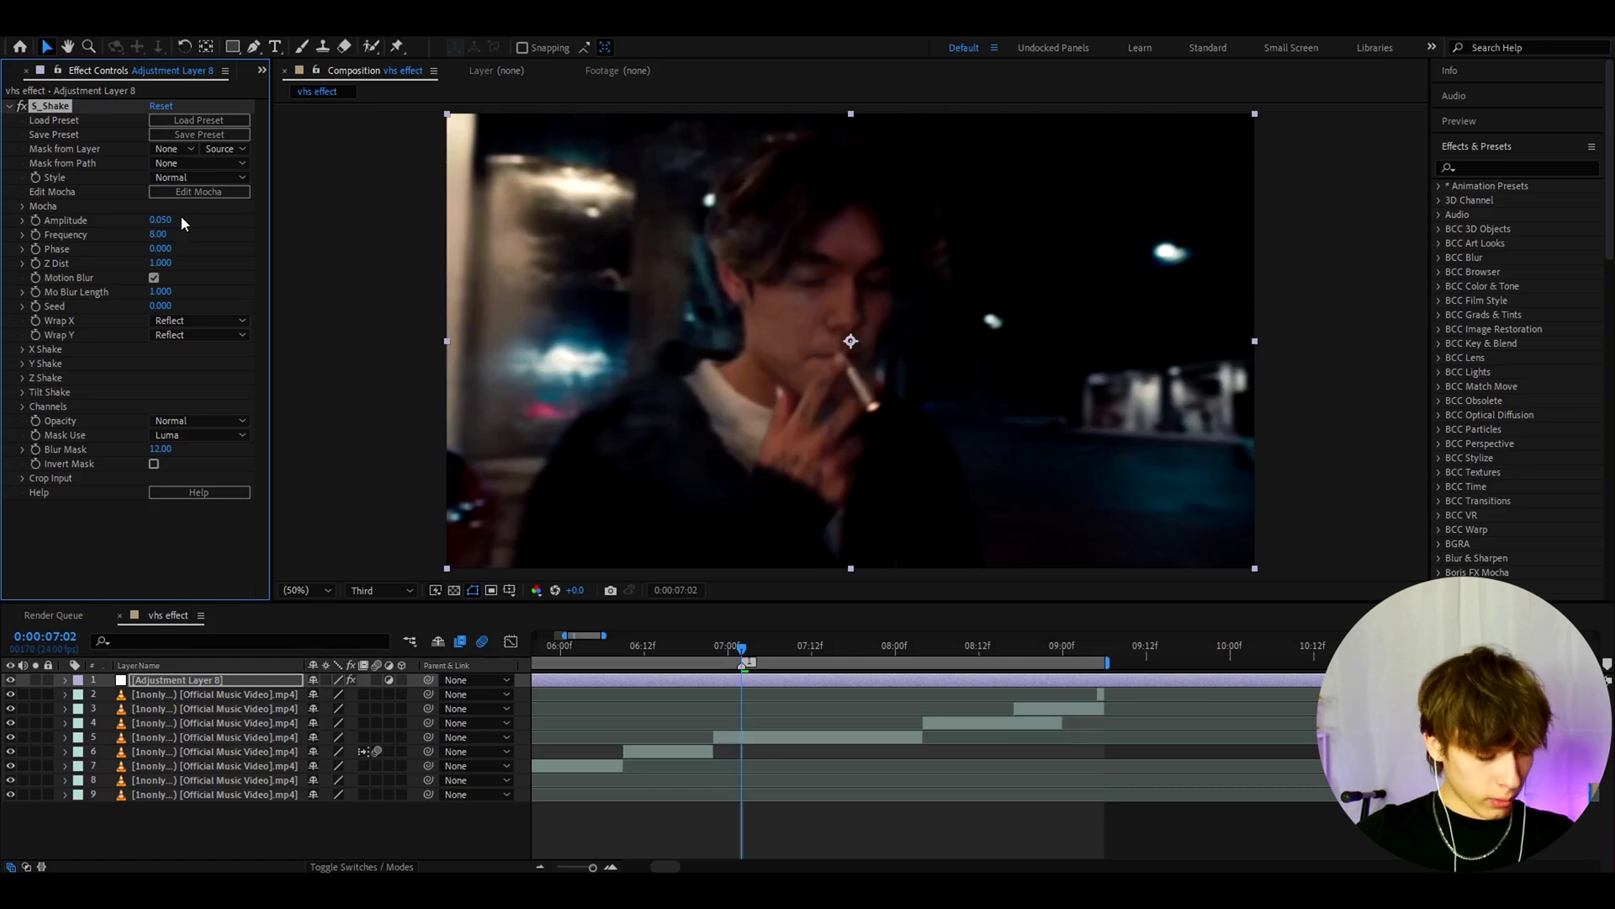
- Apply the Signal effect and turn off Tape Errors under Luma modulation
key("ctrl+space")
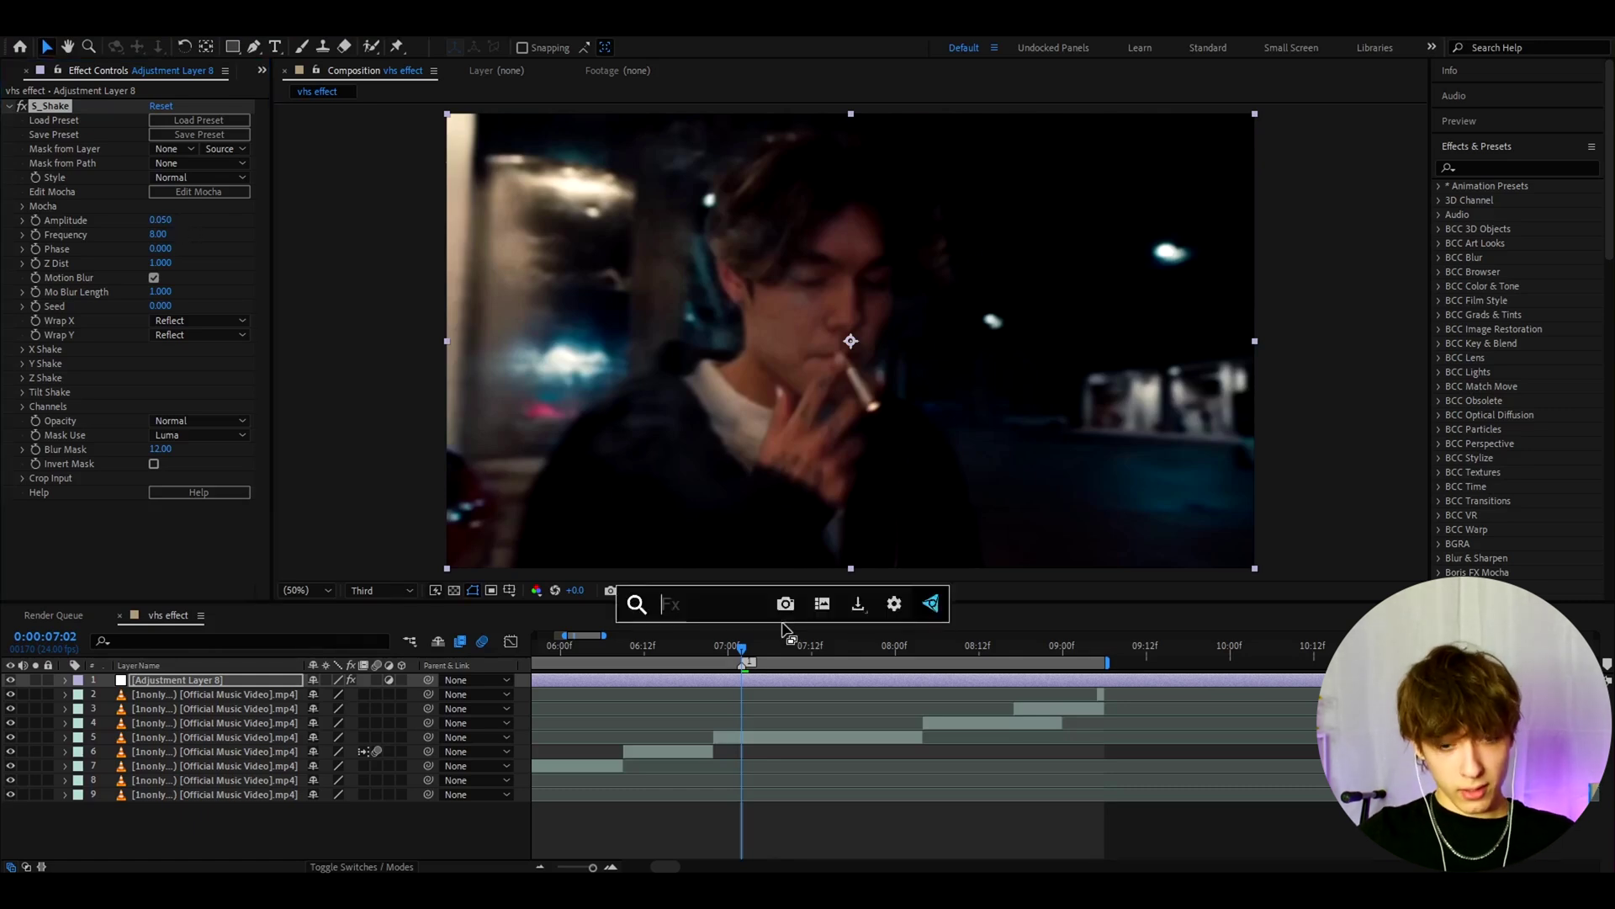
type("signal")
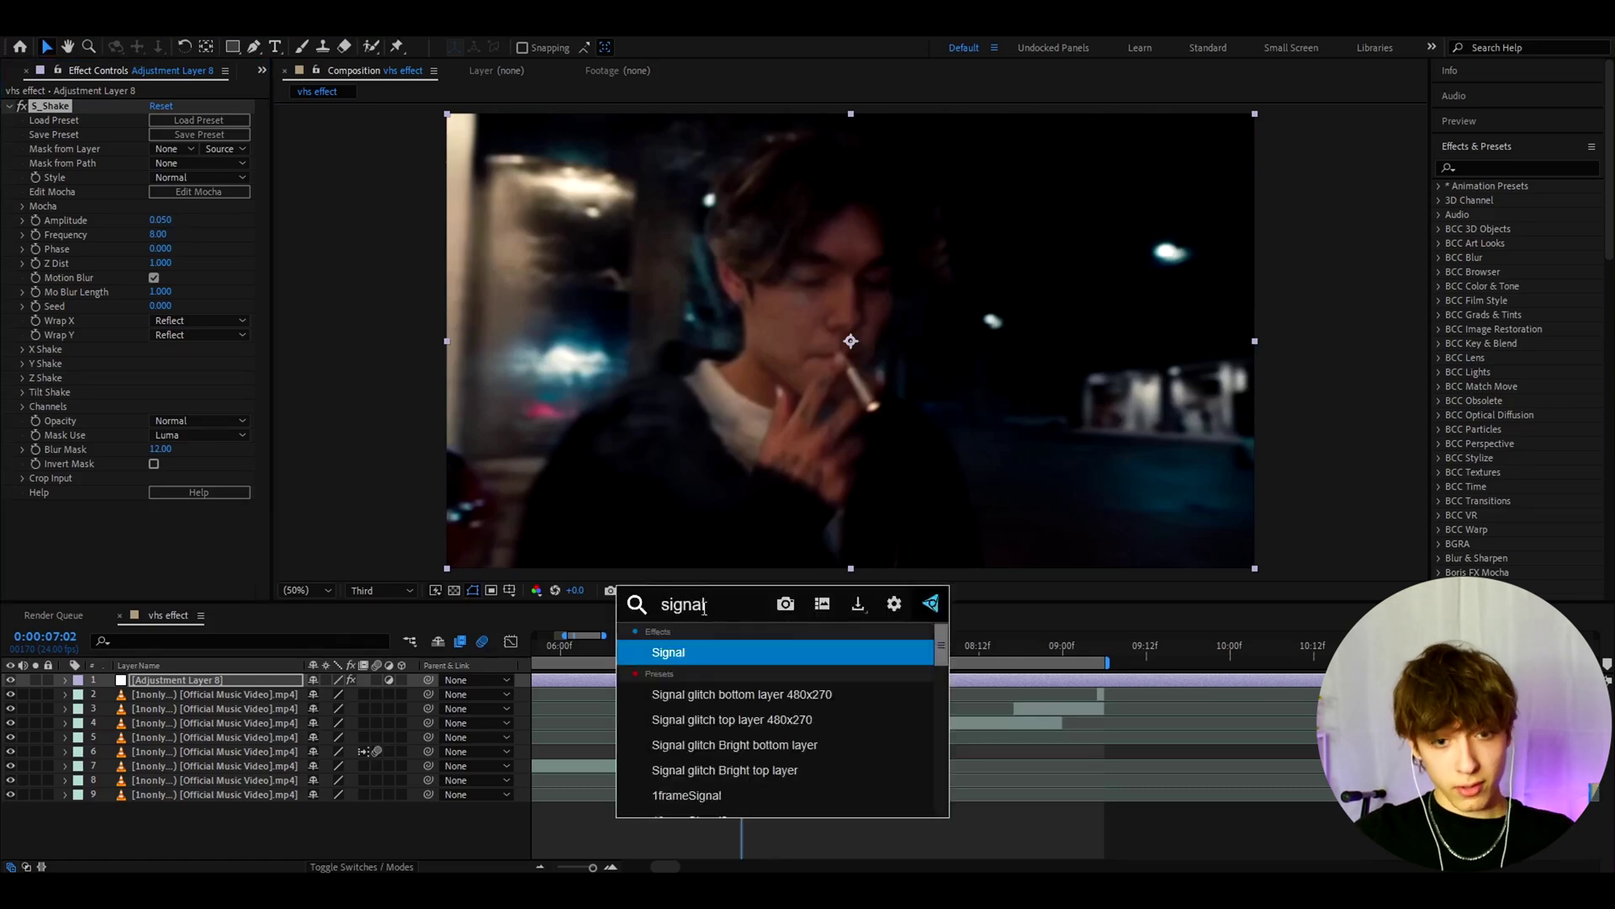
left_click(707, 661)
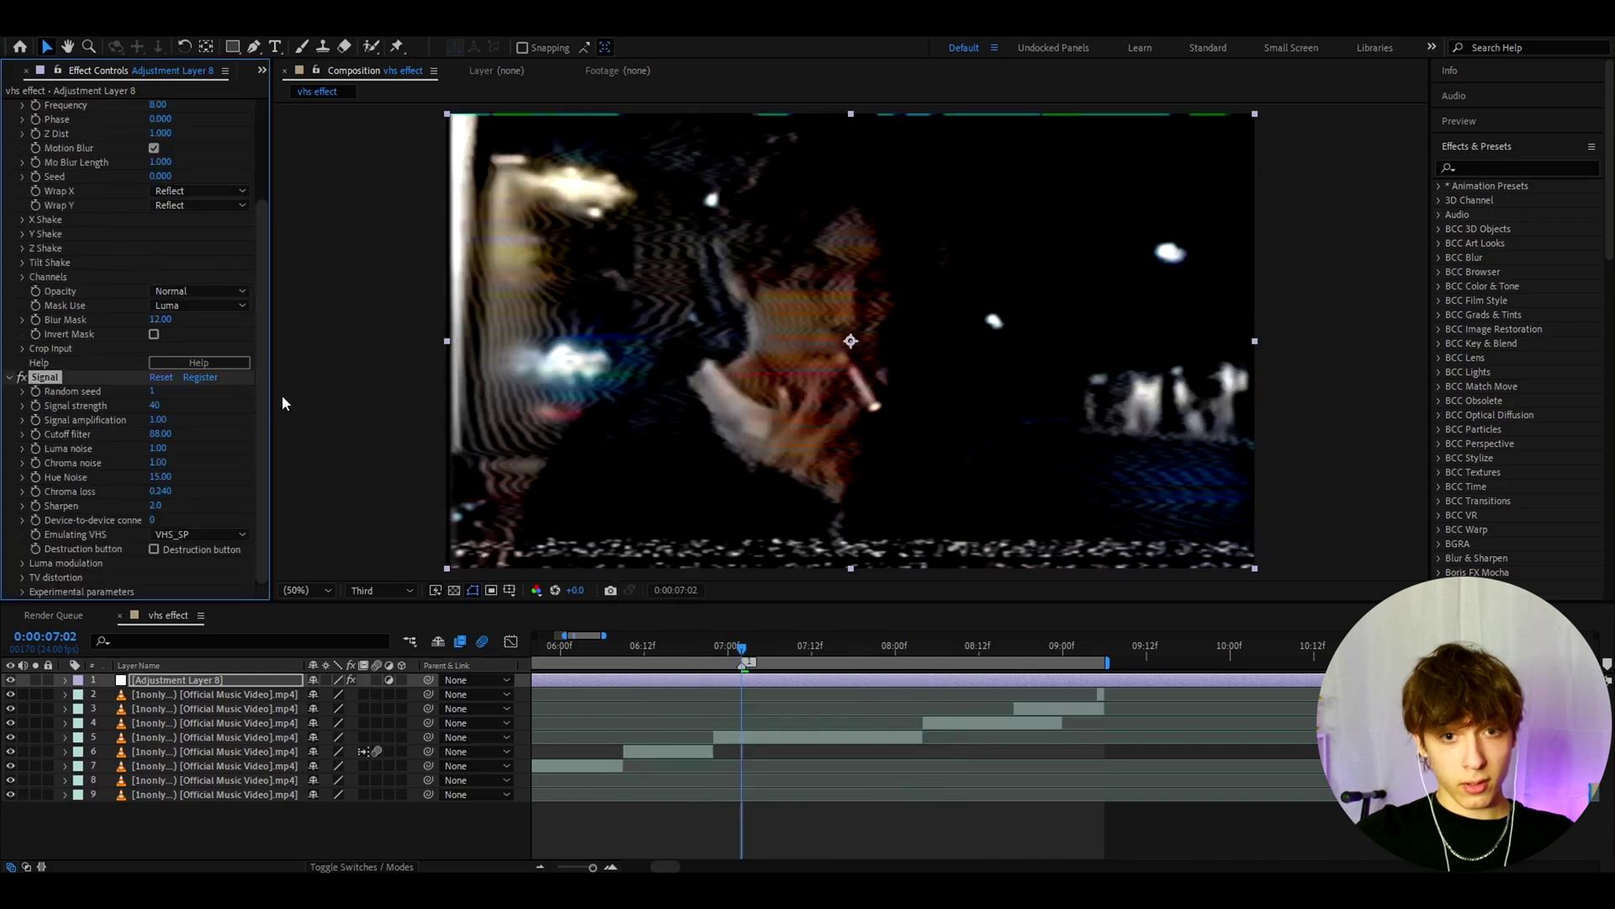
left_click(21, 563)
left_click(154, 521)
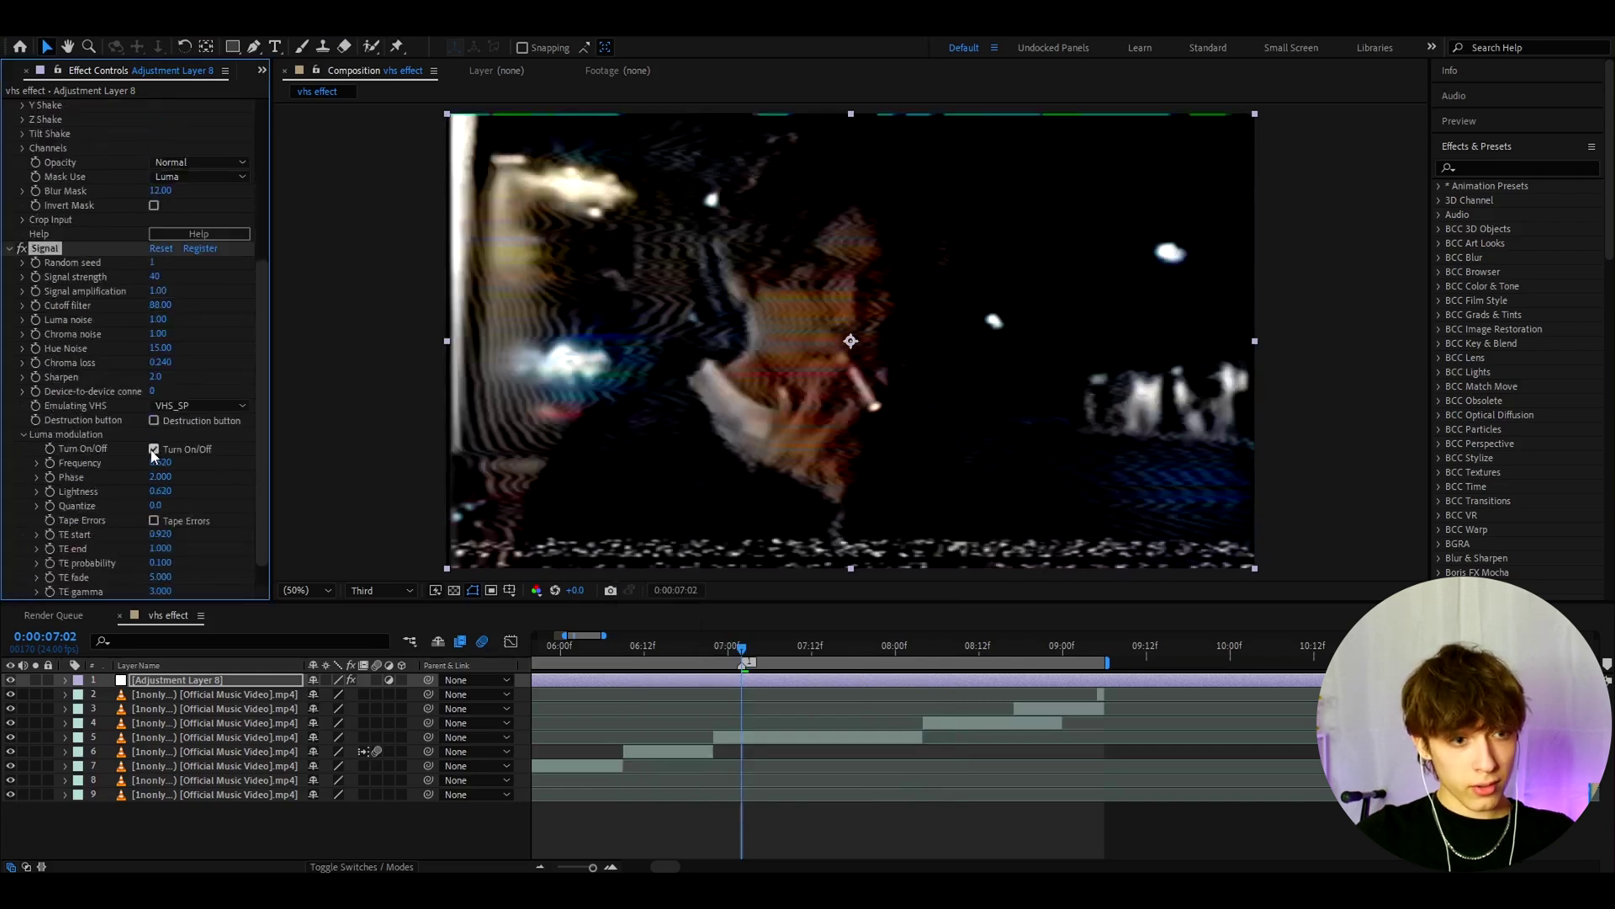
- Set Signal's Cutoff filter to 84788, Luma noise to 7 and Chroma loss to 0.32
left_click_drag(152, 305, 197, 302)
left_click(166, 305)
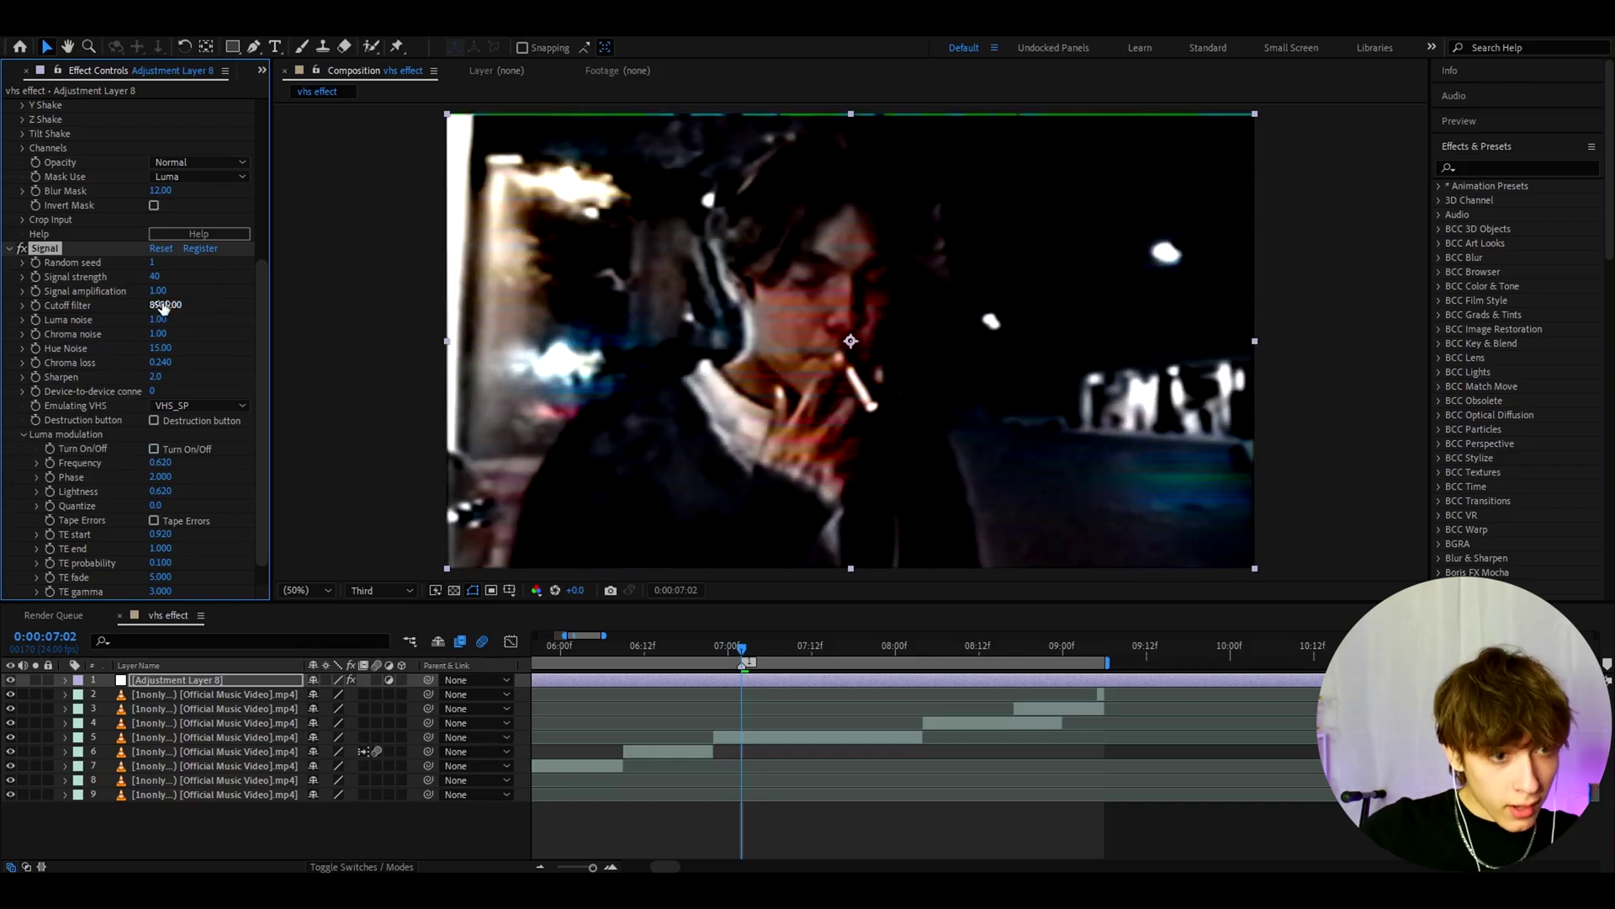
type("847")
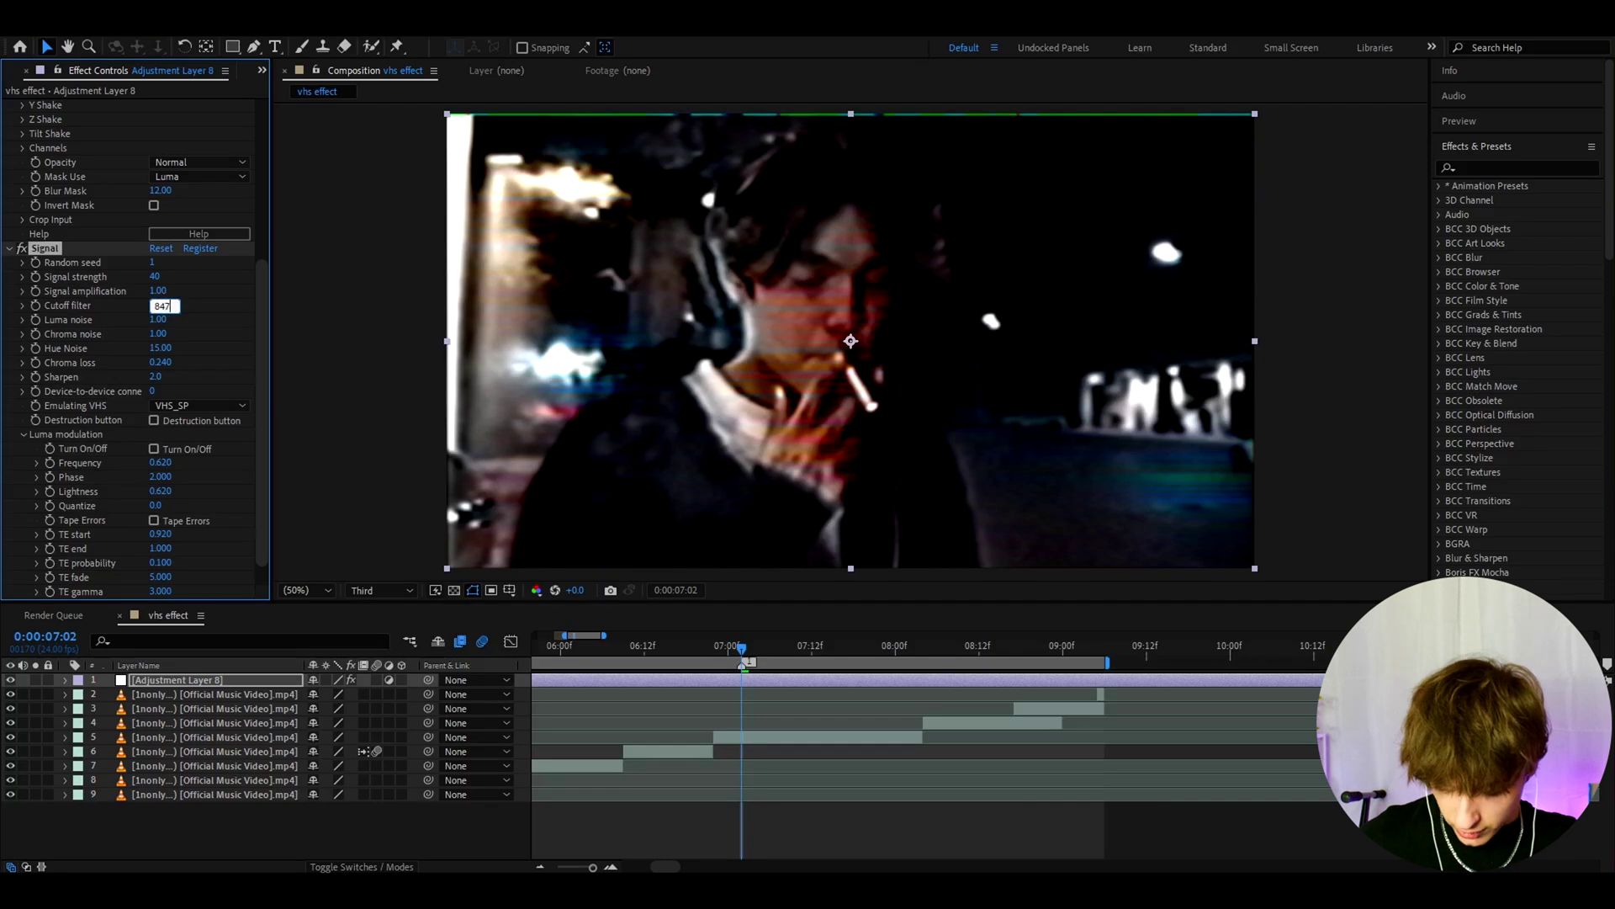
type("88")
key("Return")
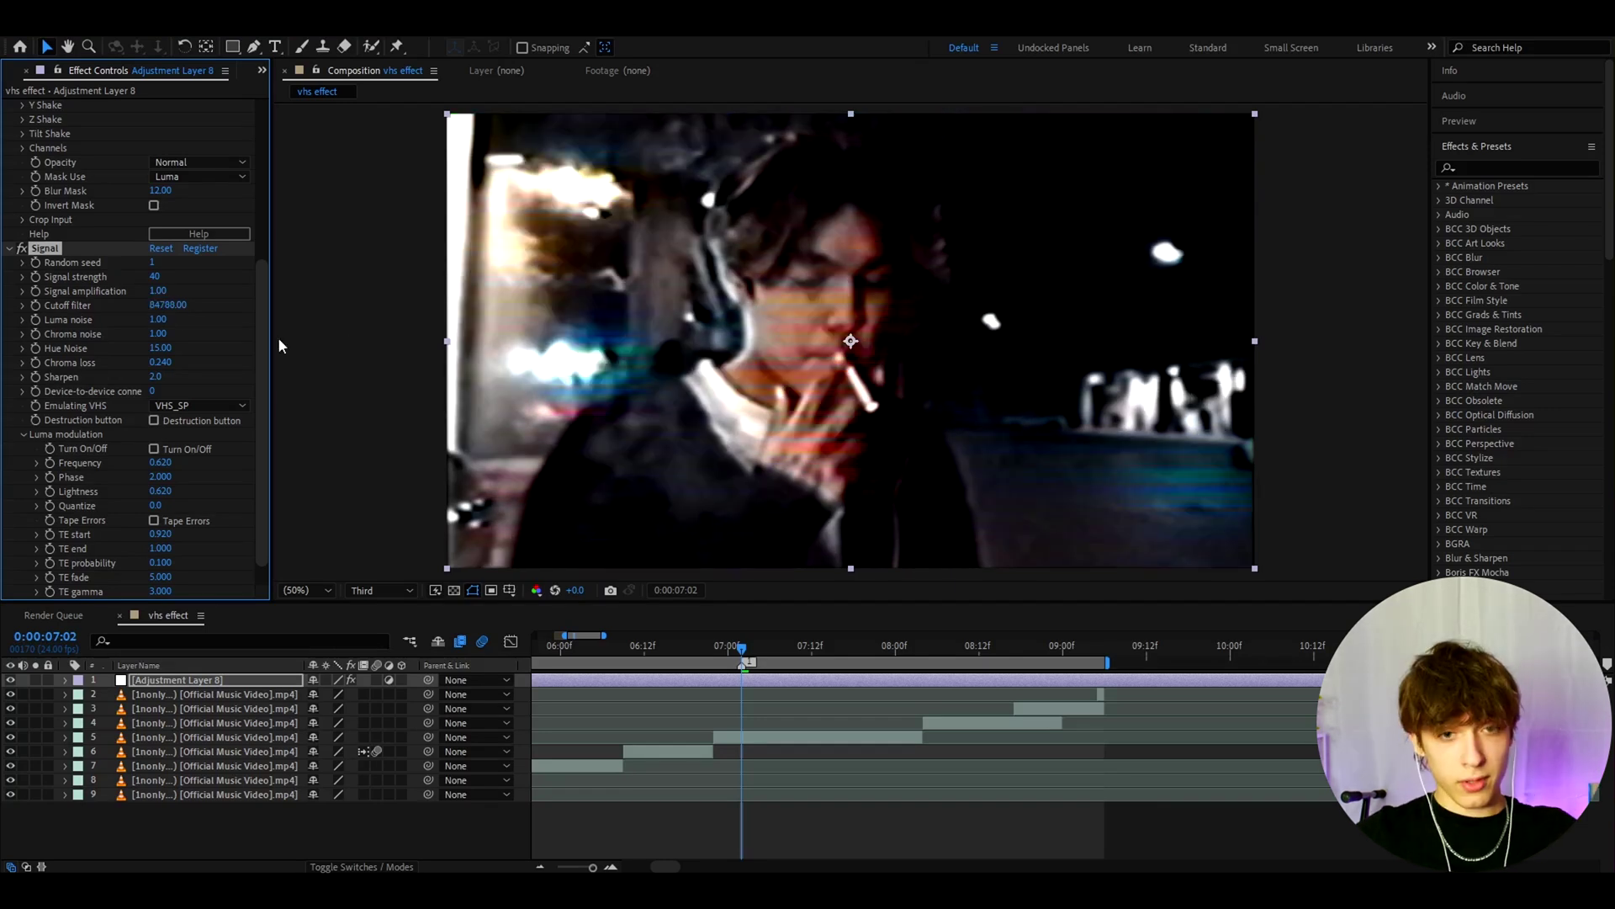
left_click(156, 321)
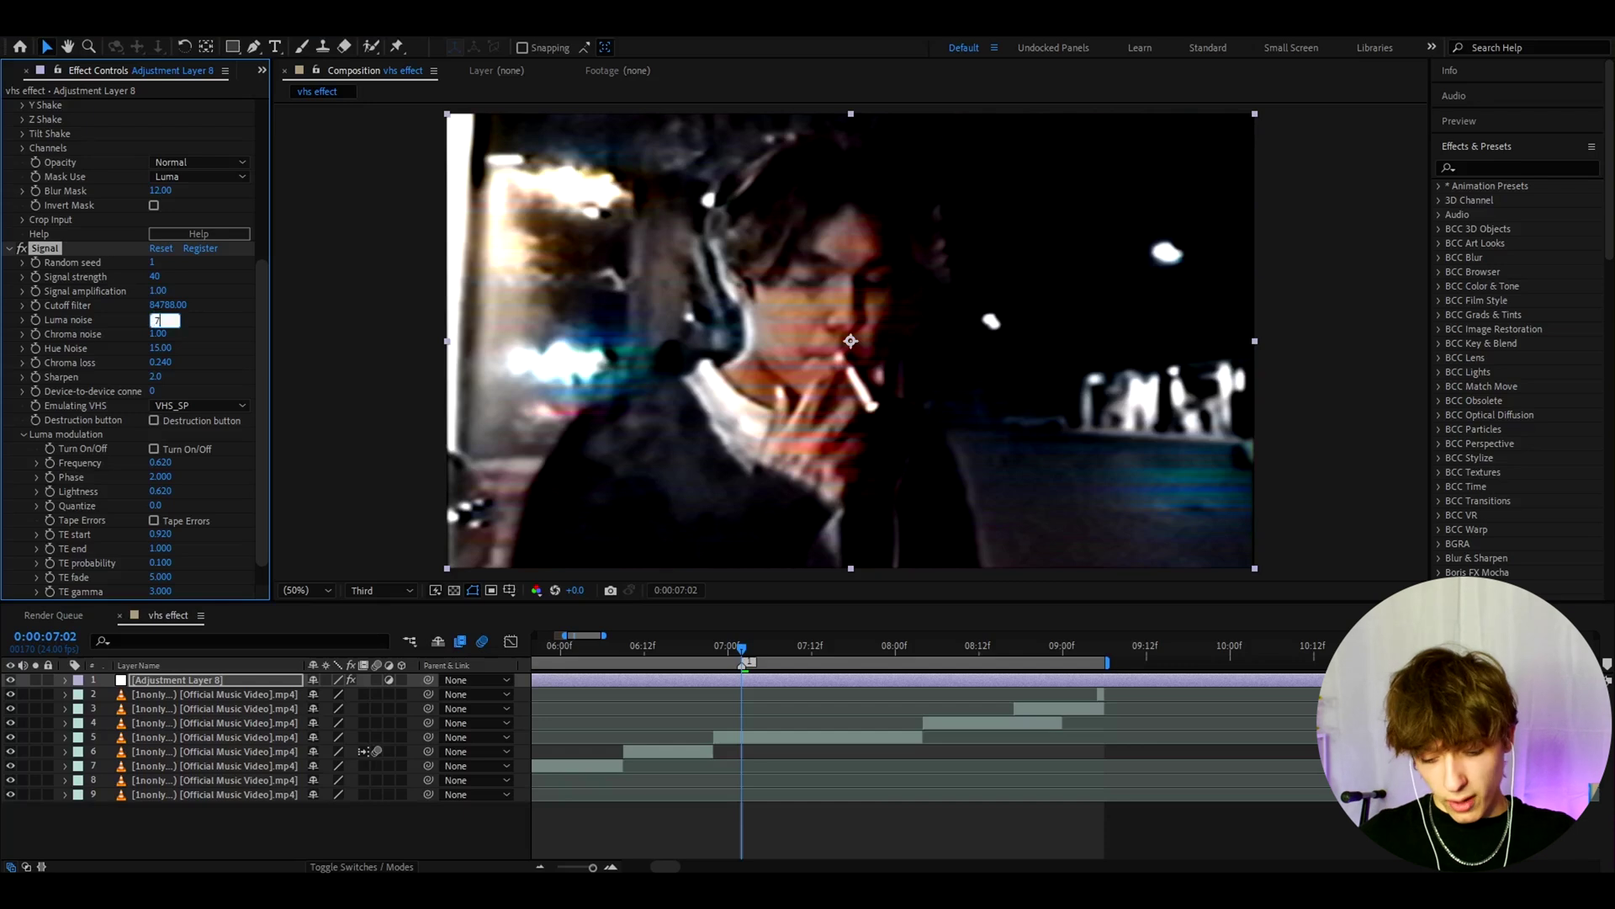
type("7")
key("Return")
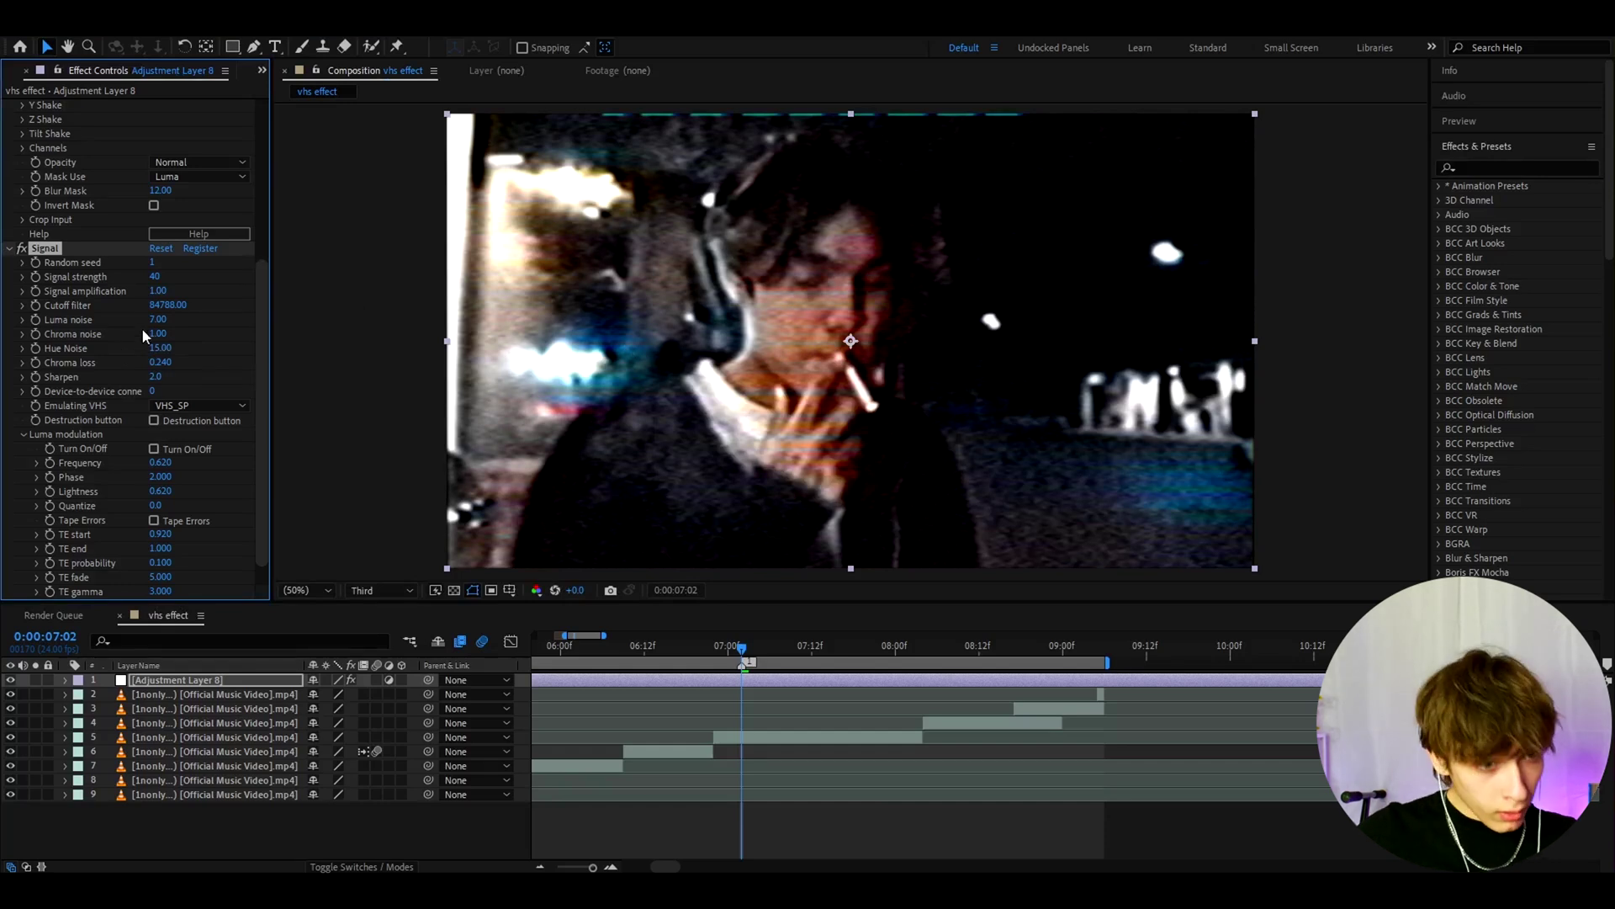
left_click(173, 361)
type("0.3")
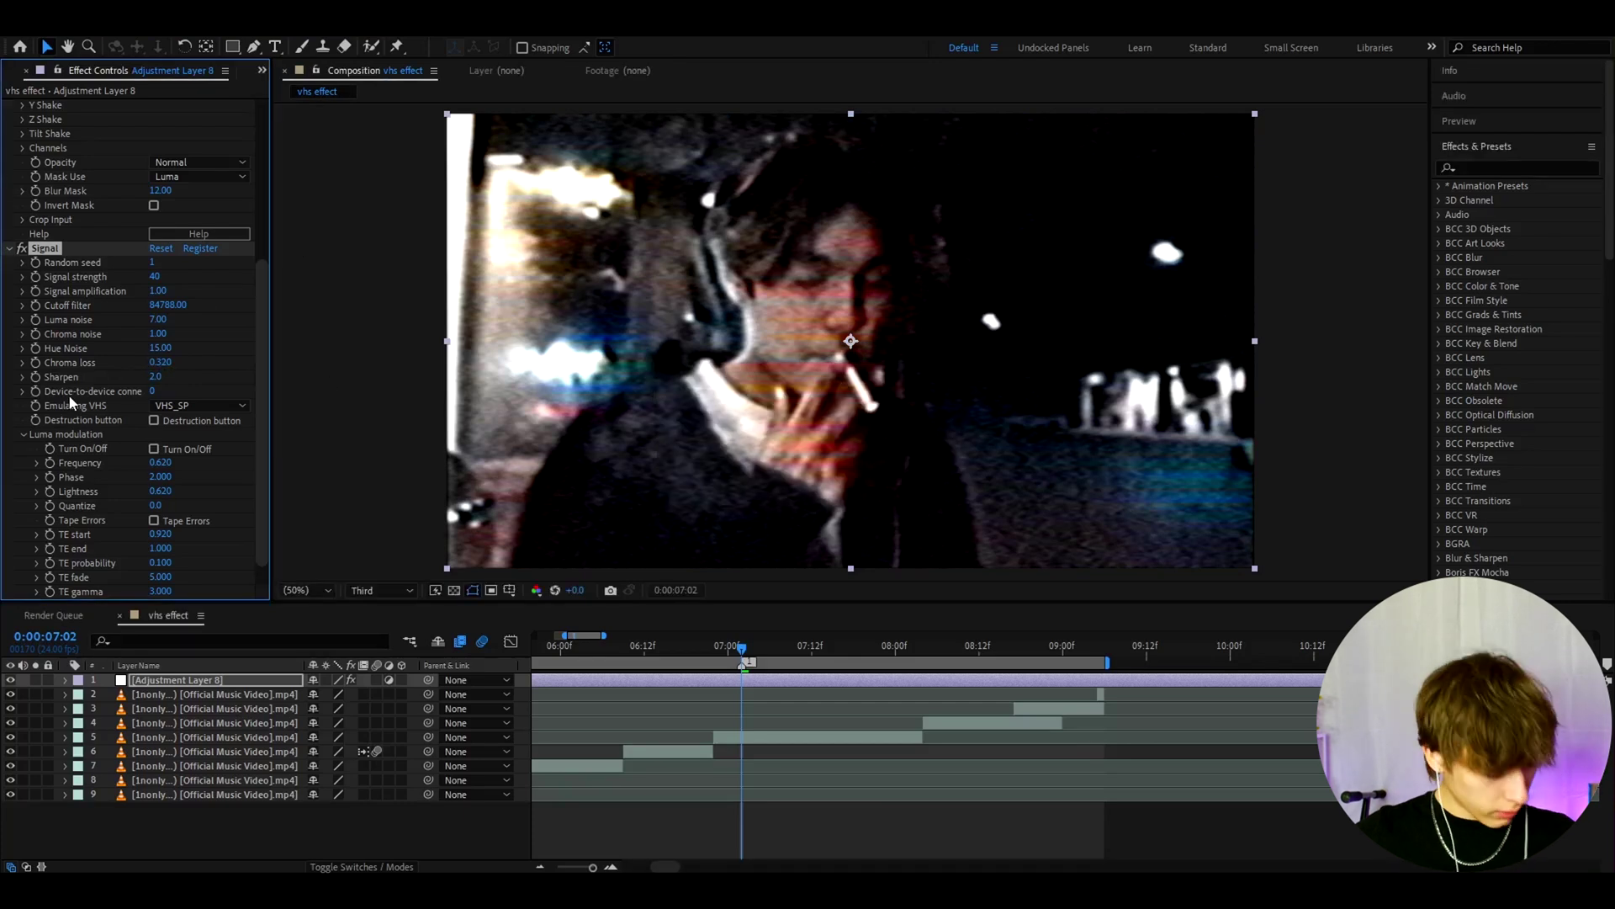
- Apply S_Grain to the adjustment layer and raise its Color Frequency to 100
key("ctrl+space")
type("s_gra")
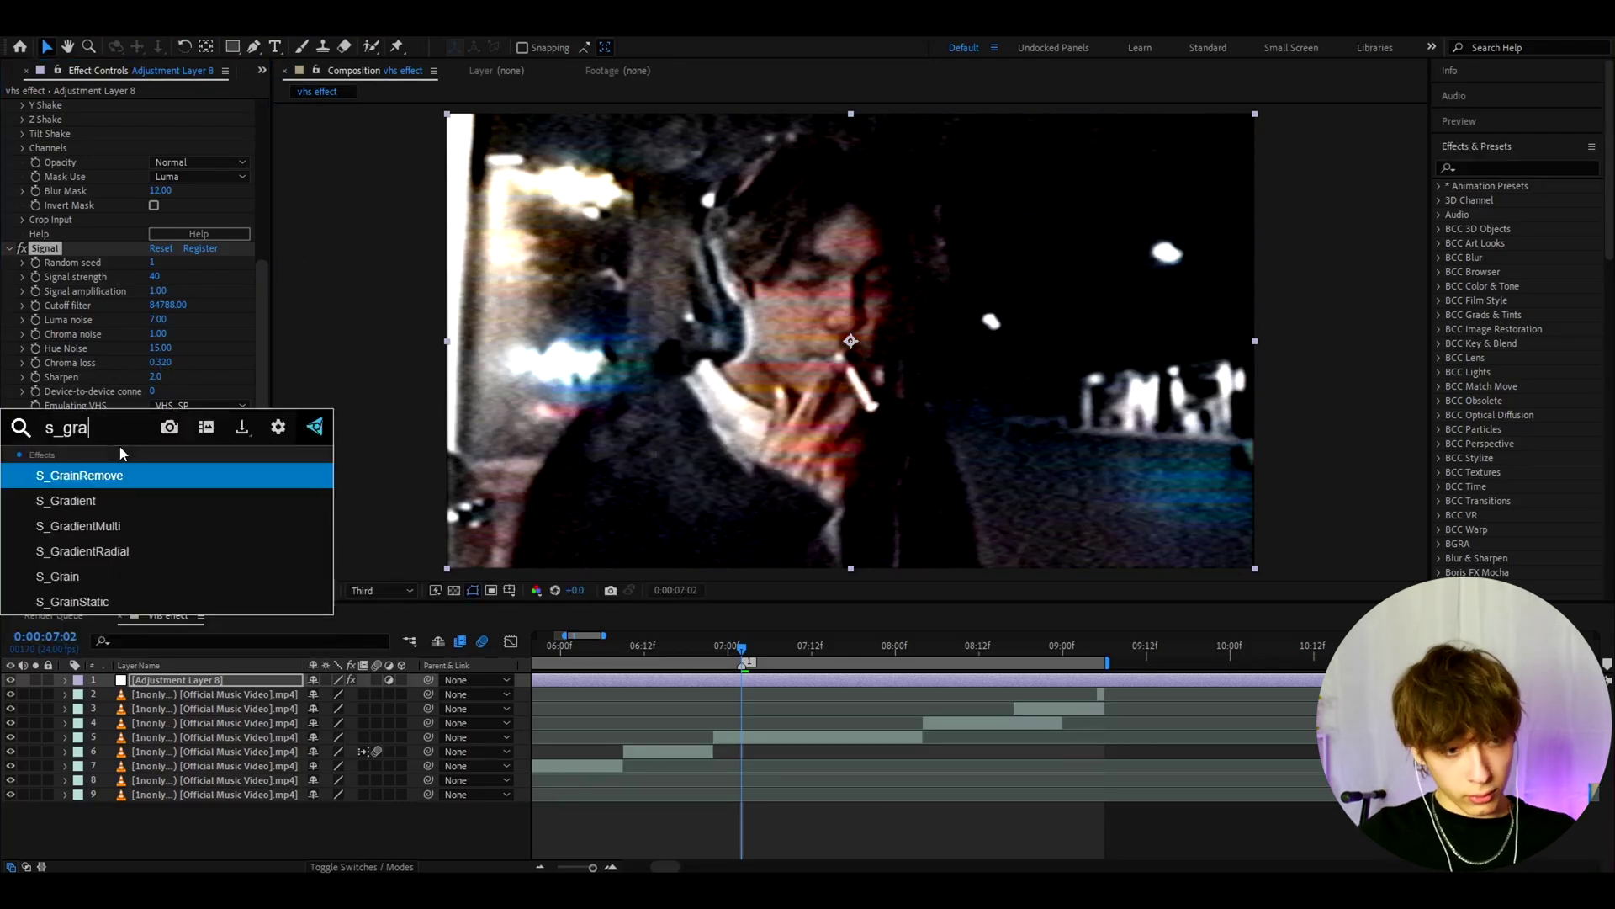
left_click(79, 572)
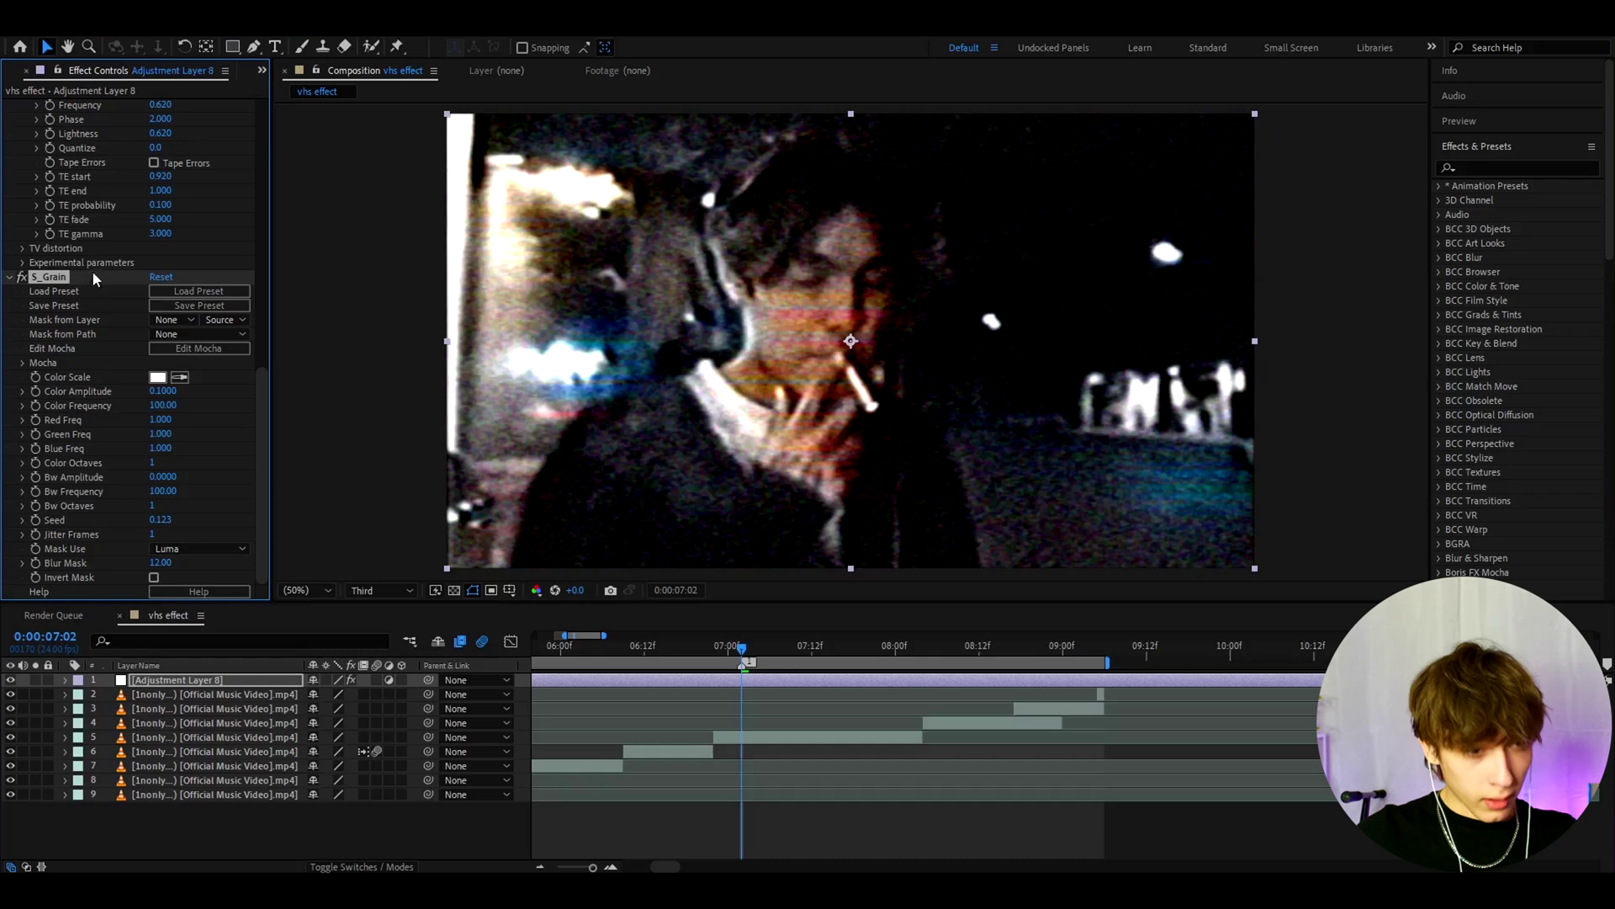
left_click_drag(163, 410, 171, 405)
- Apply S_WarpWaves to the adjustment layer with Amplitude 0.005
key("ctrl+space")
type("s_warpw")
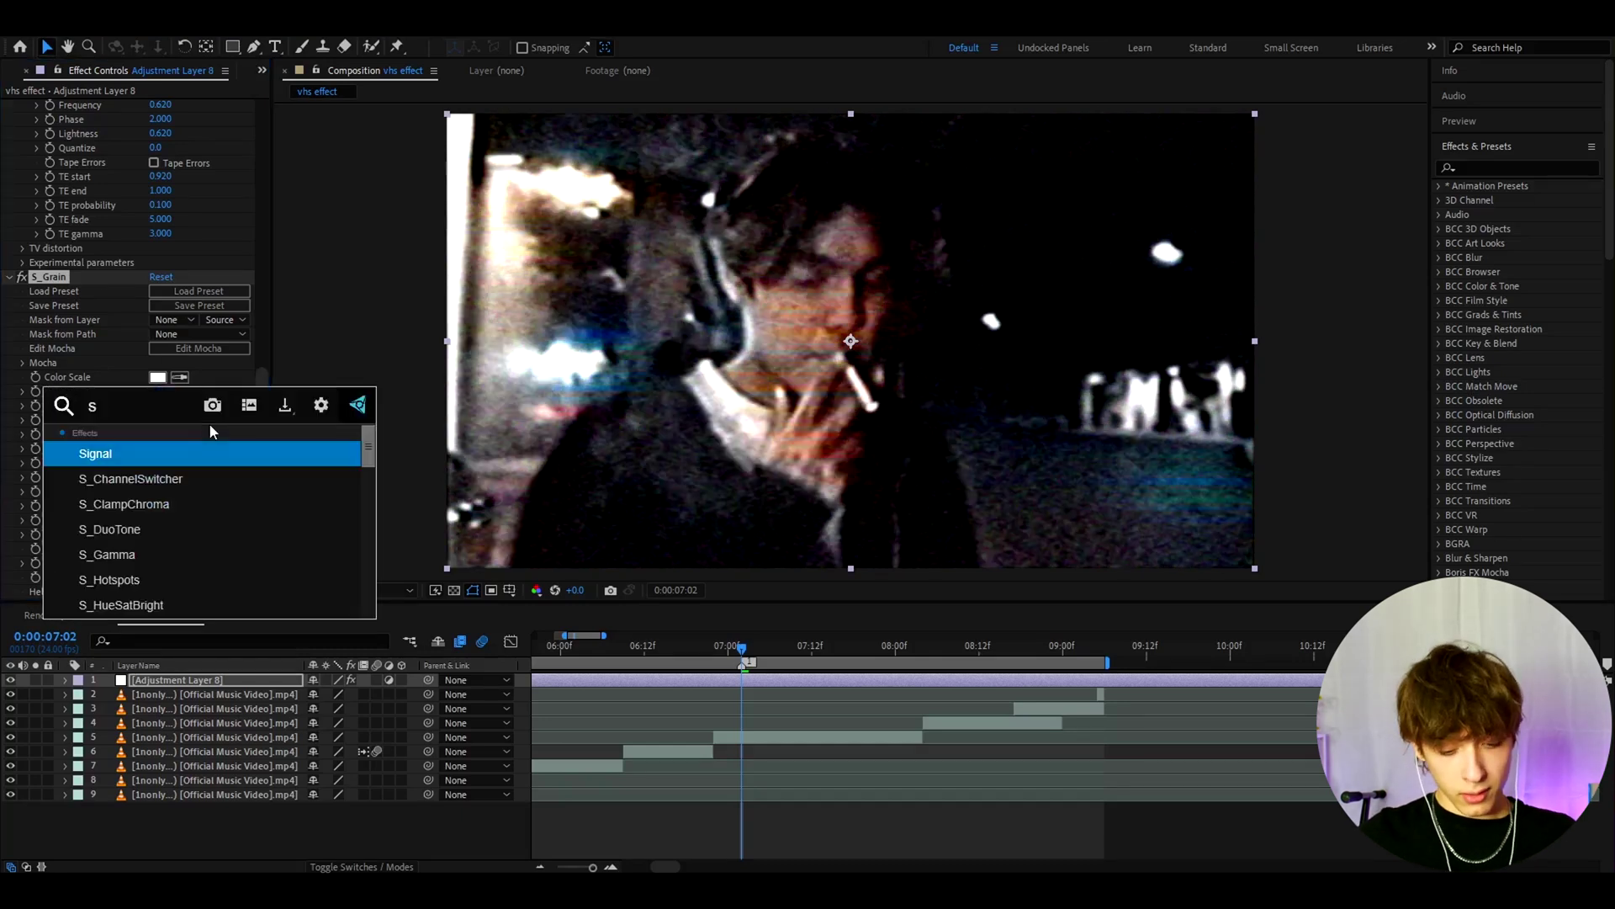
key("Return")
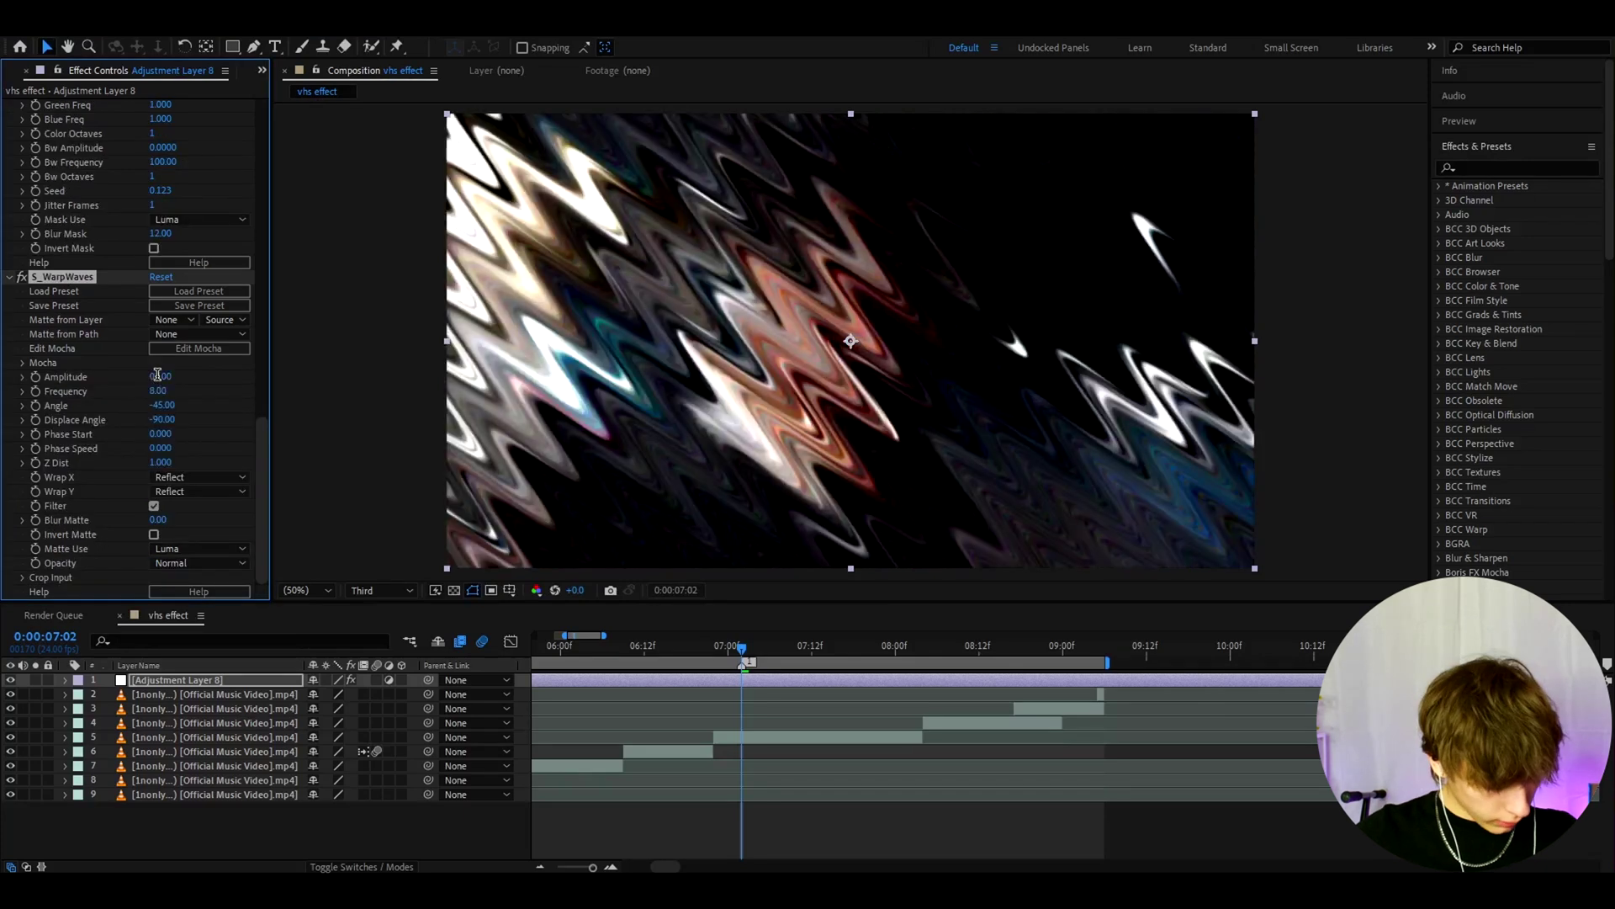
left_click(159, 377)
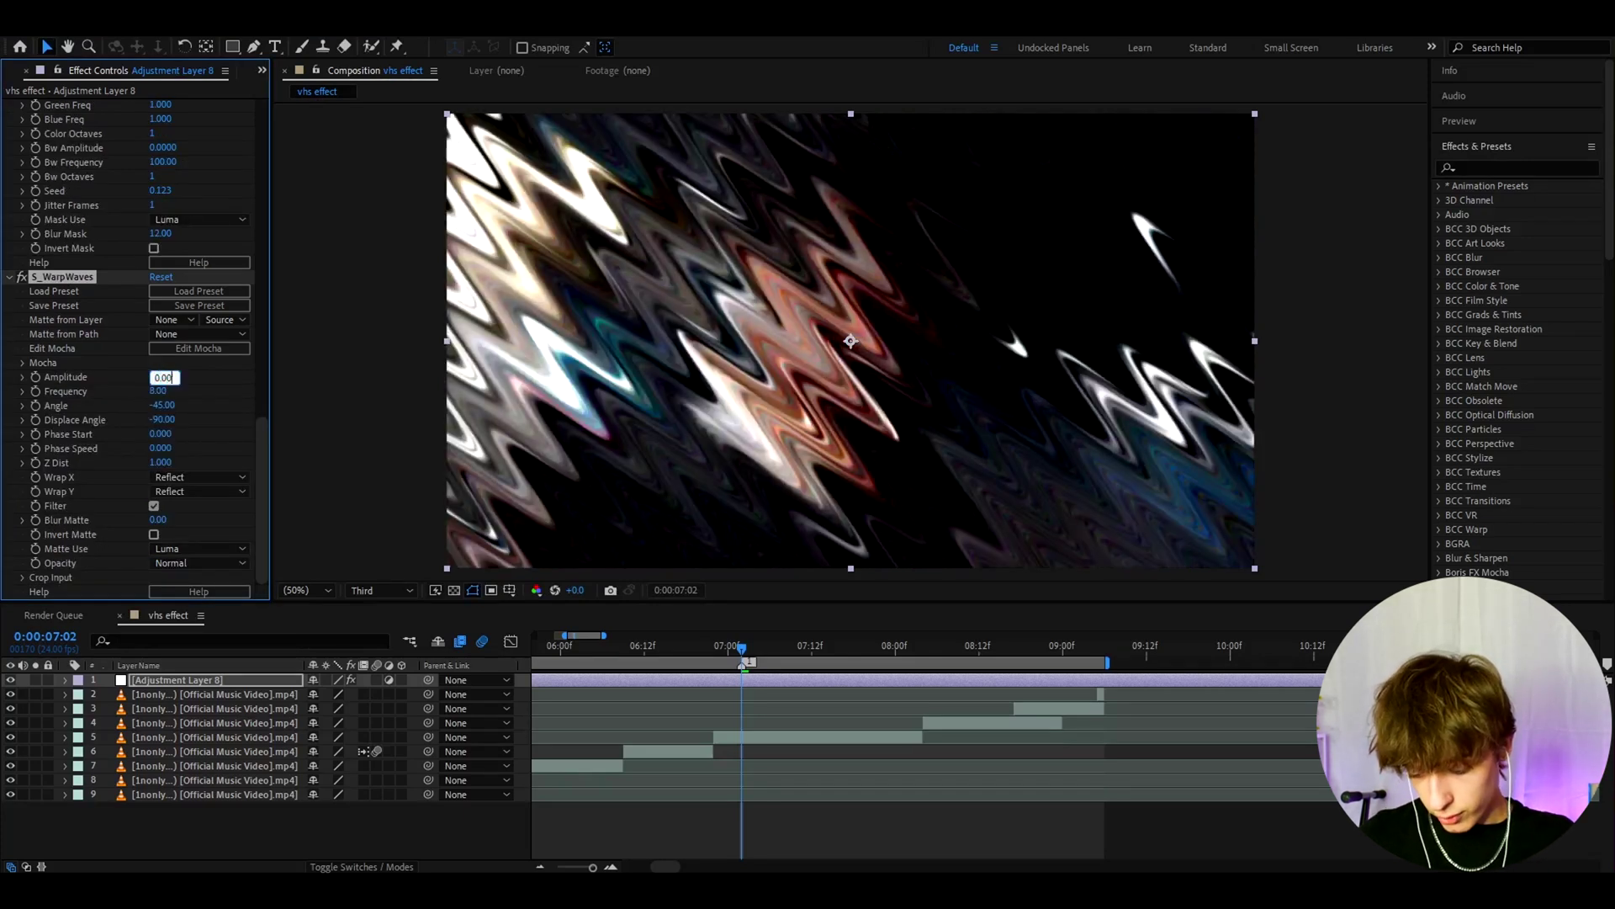
type("0.005")
key("Return")
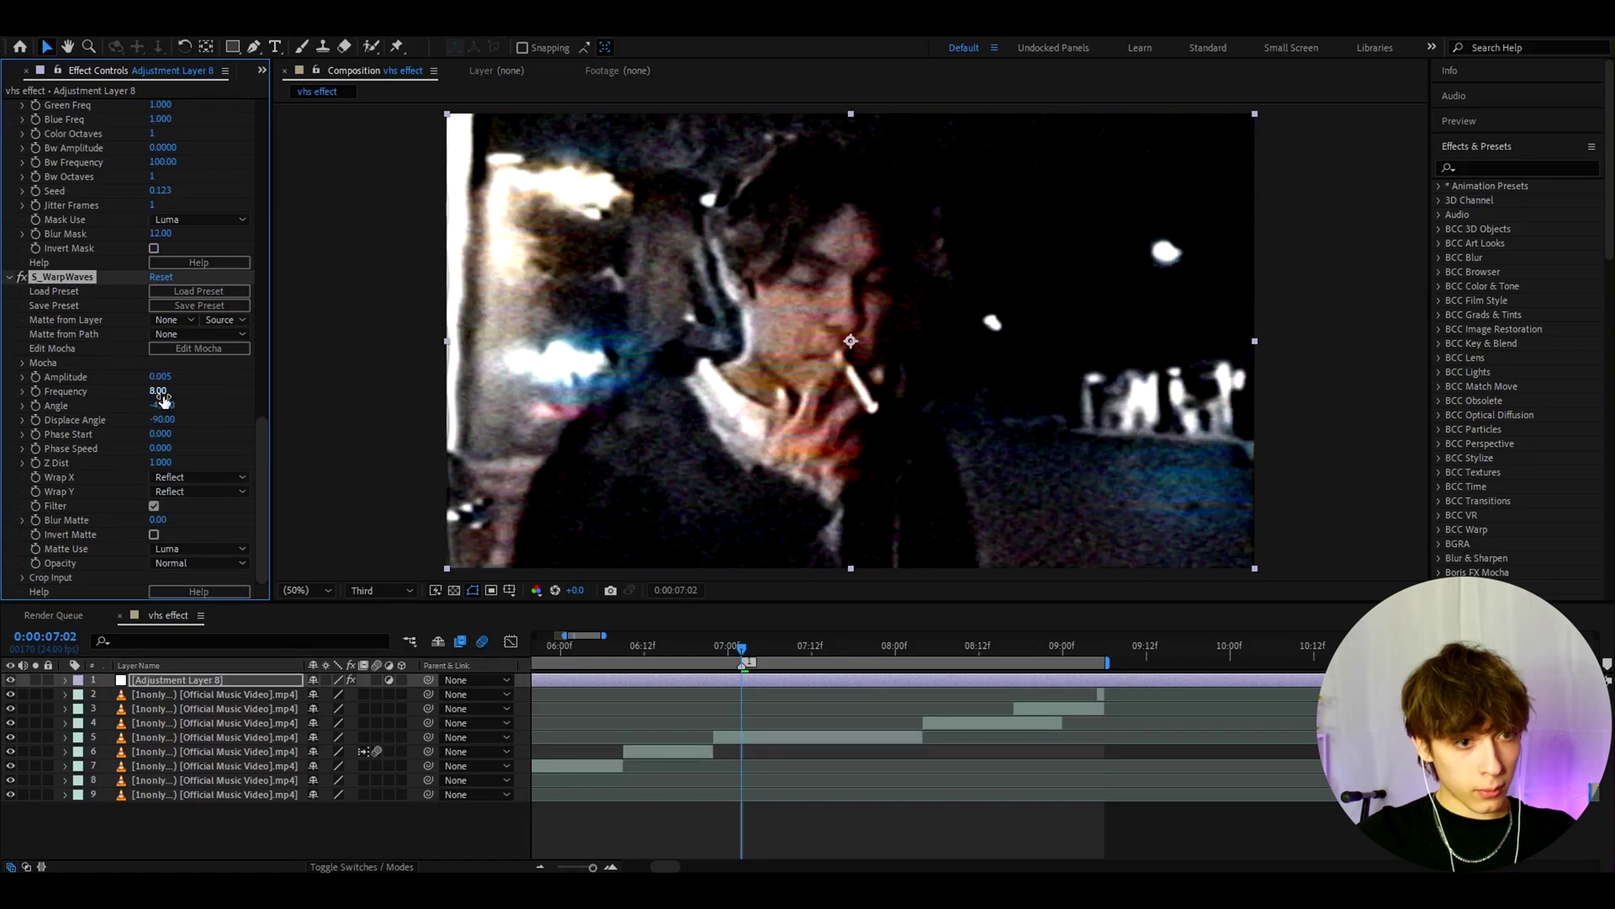
- Set S_WarpWaves Frequency to 200 and Angle to -90
left_click(160, 392)
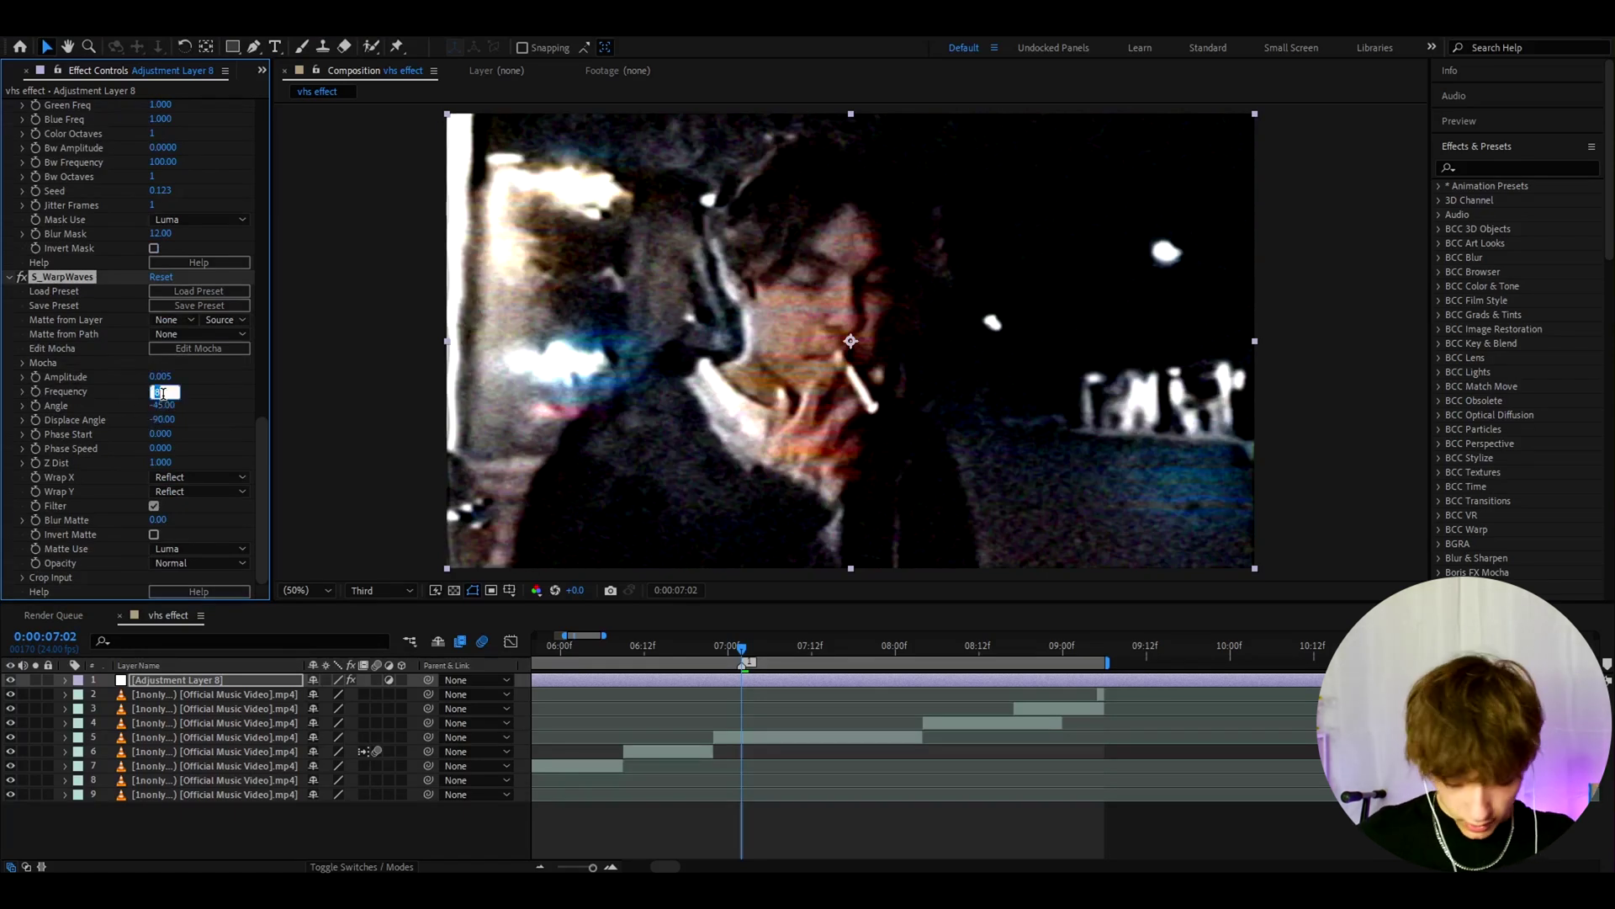
type("200")
key("Return")
left_click(172, 406)
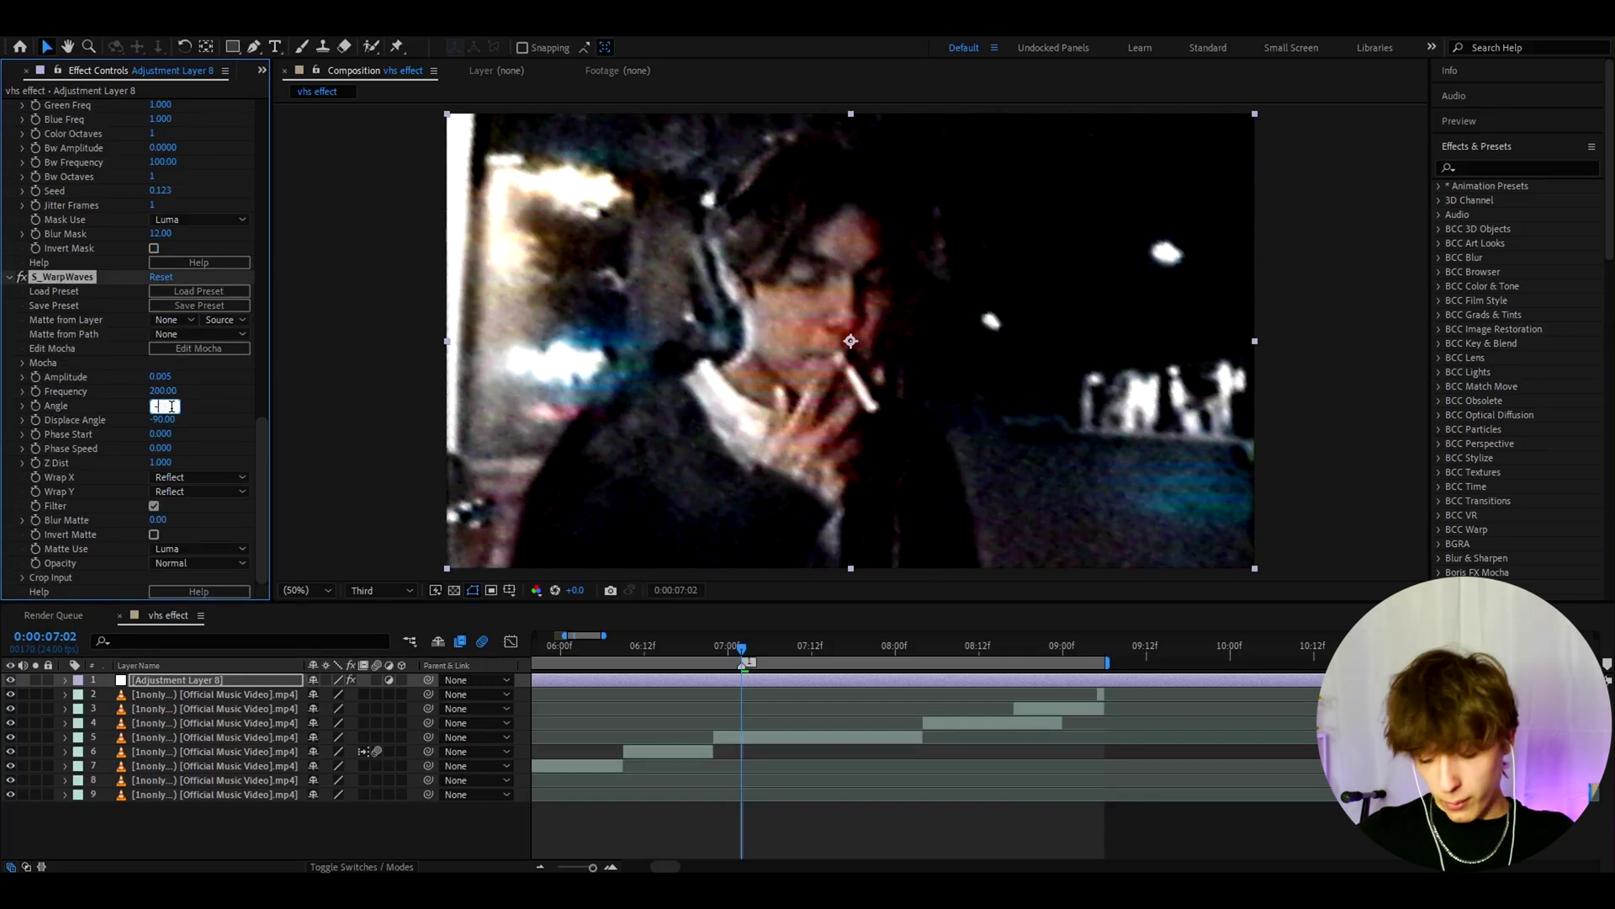
type("-90")
key("Return")
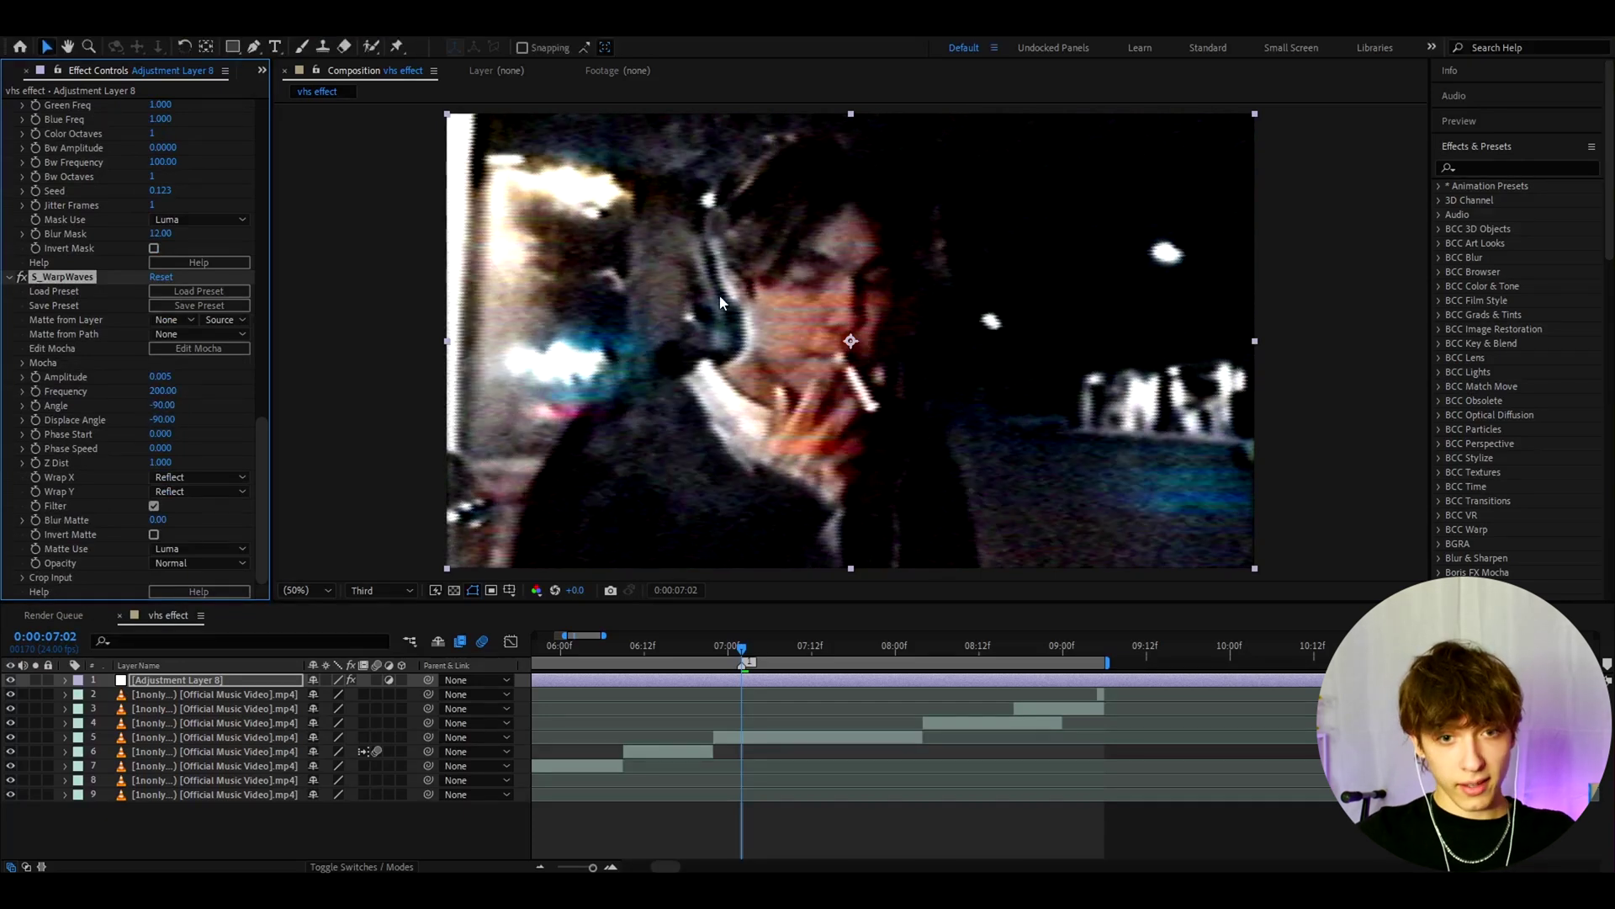
- Apply Levels below S_WarpWaves with Input Black set to 15
key("ctrl+space")
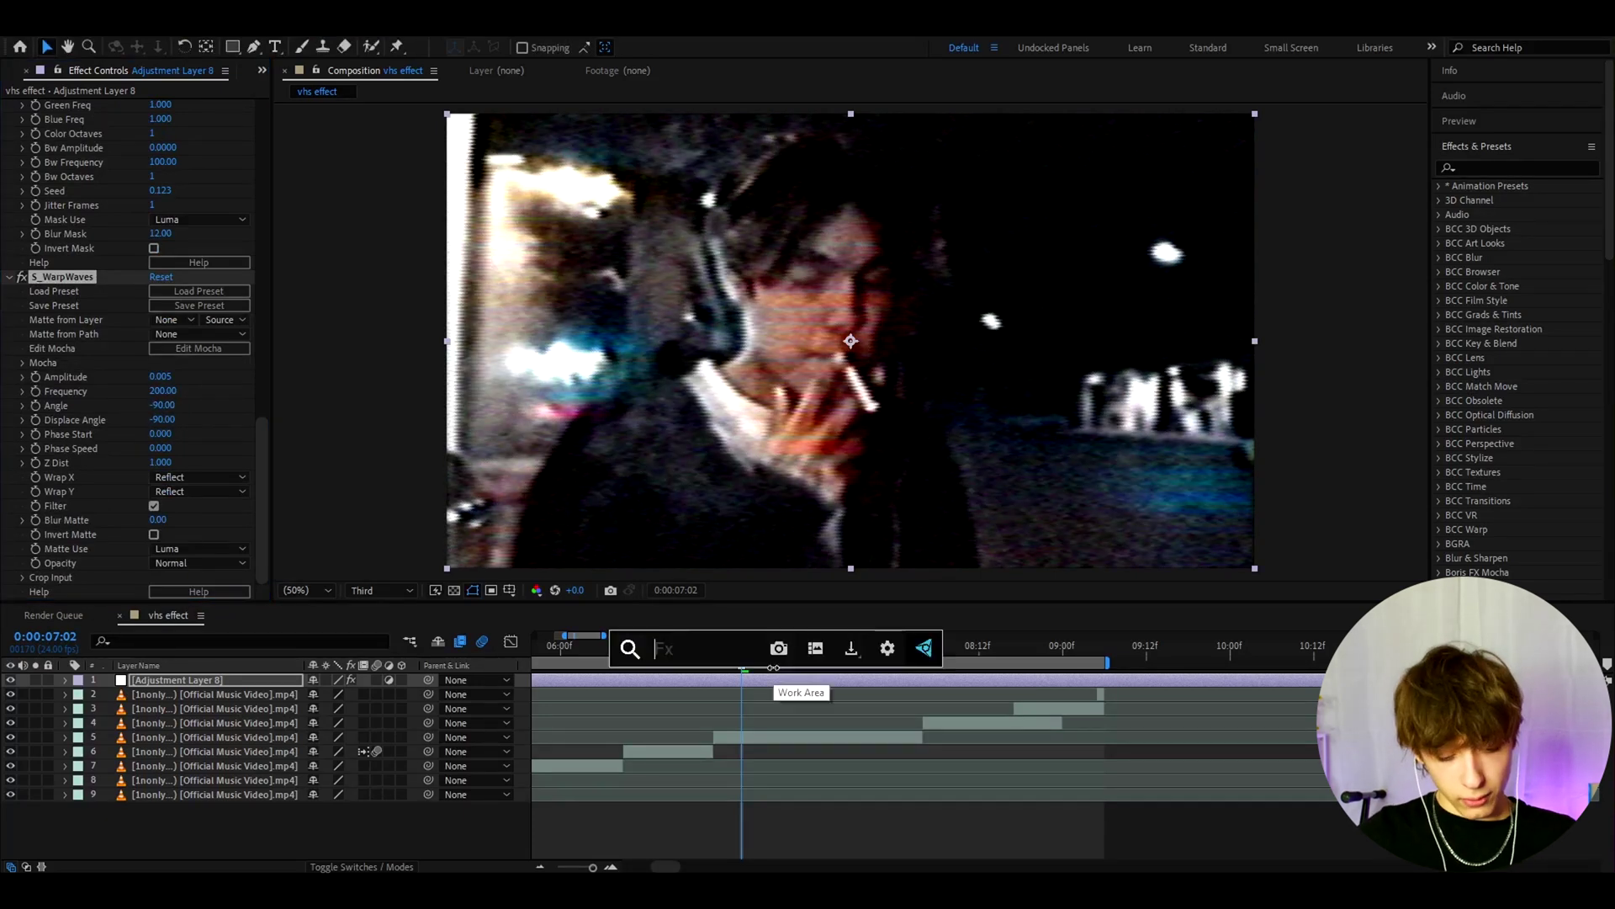
type("level")
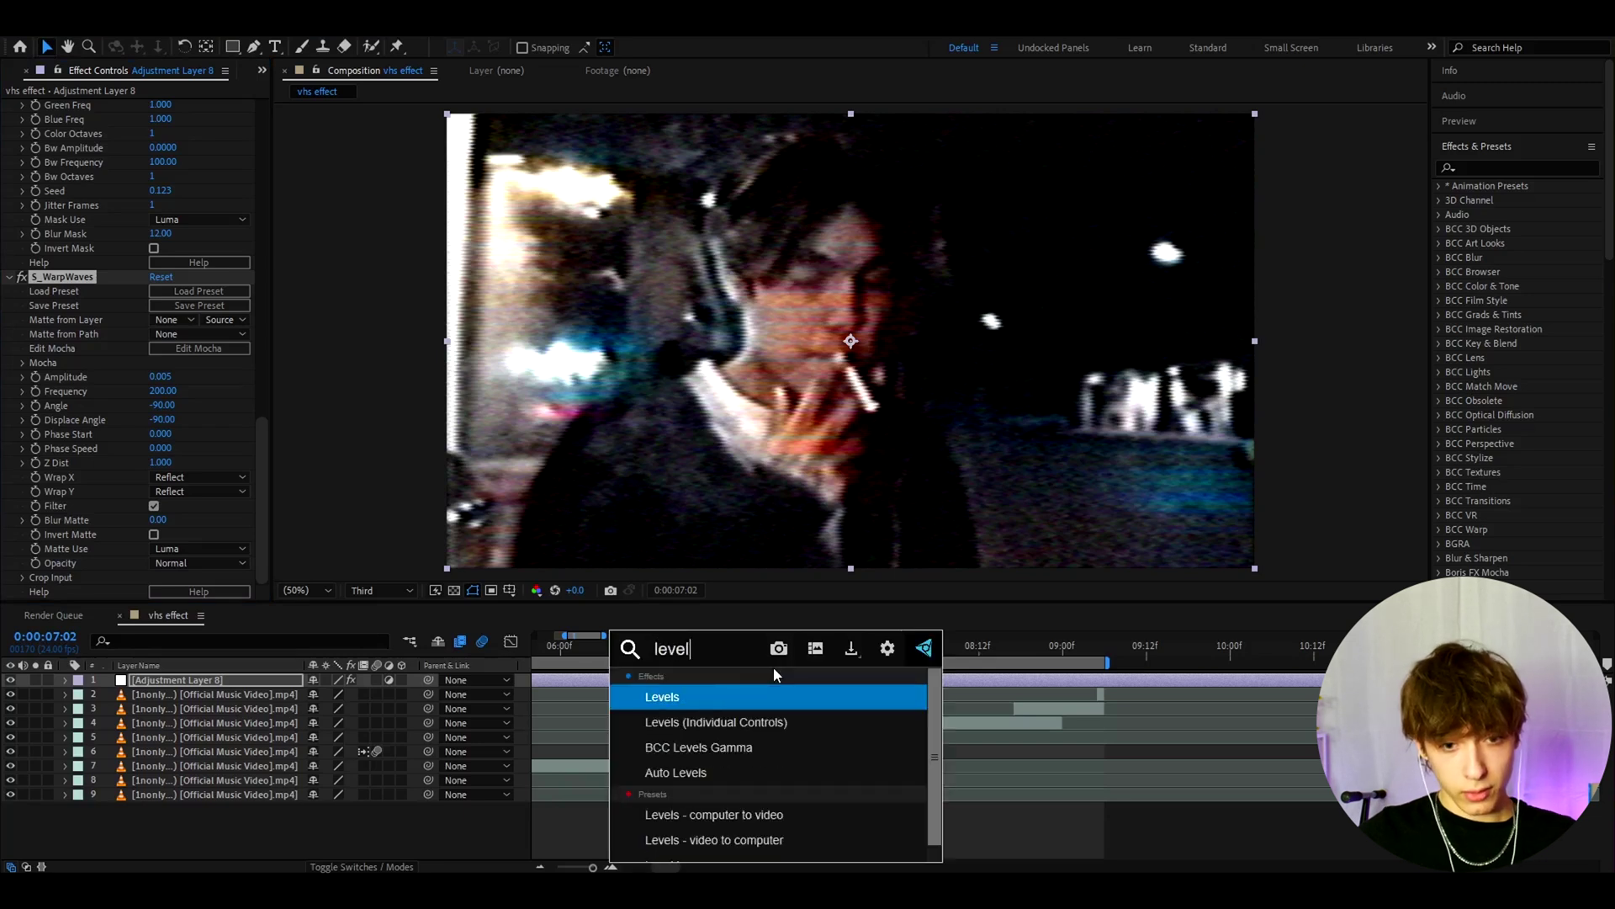
key("Return")
left_click(157, 506)
type("15")
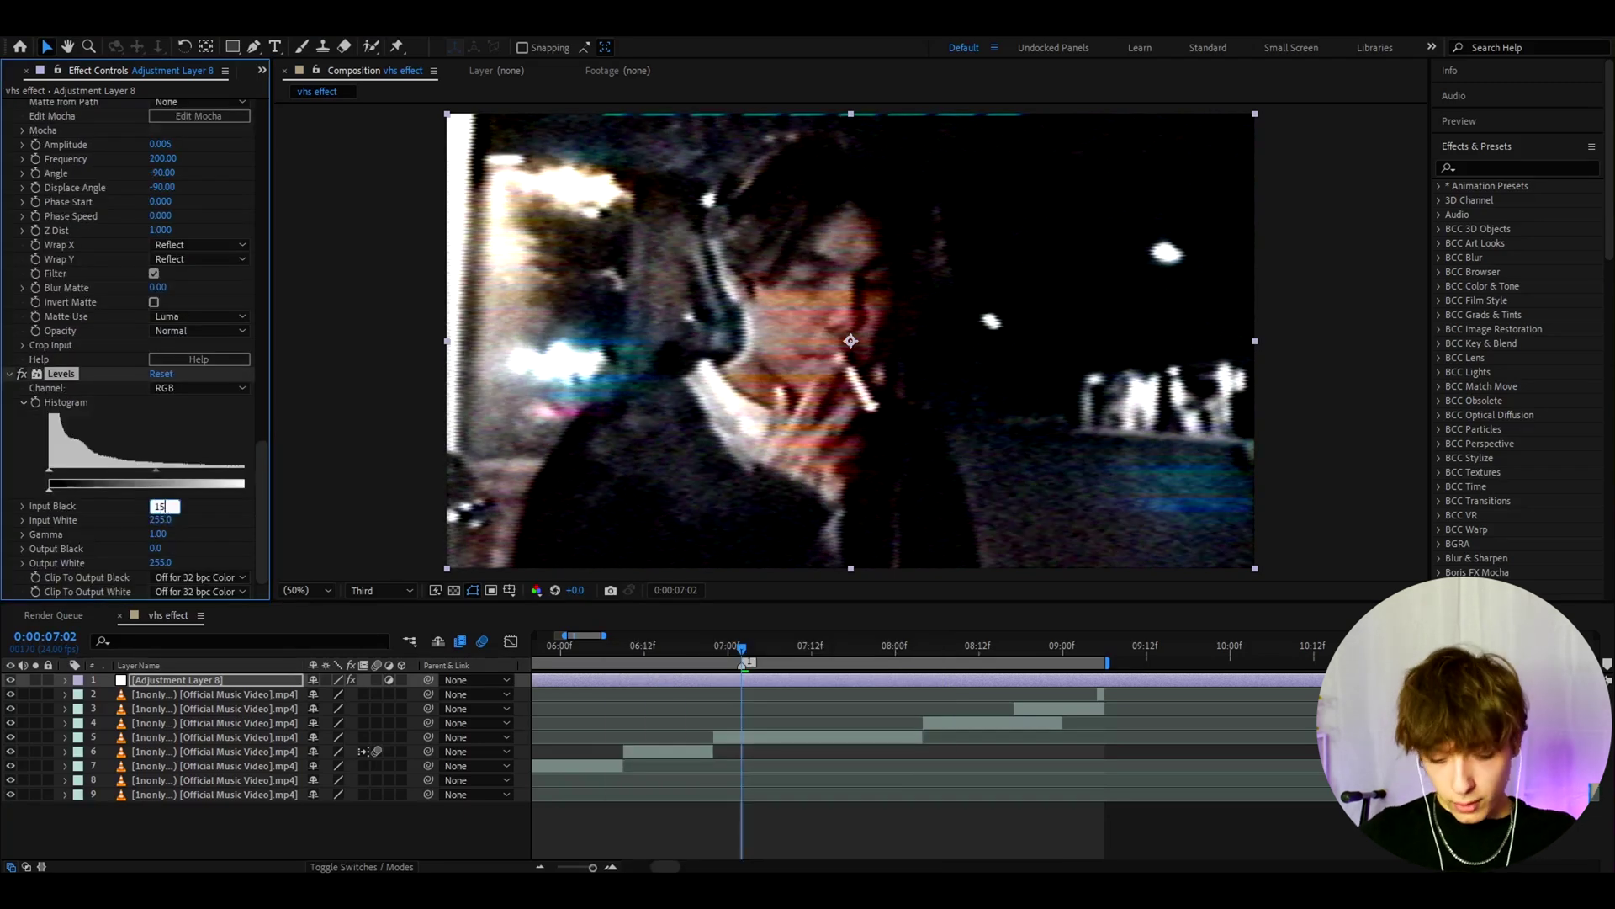
key("Return")
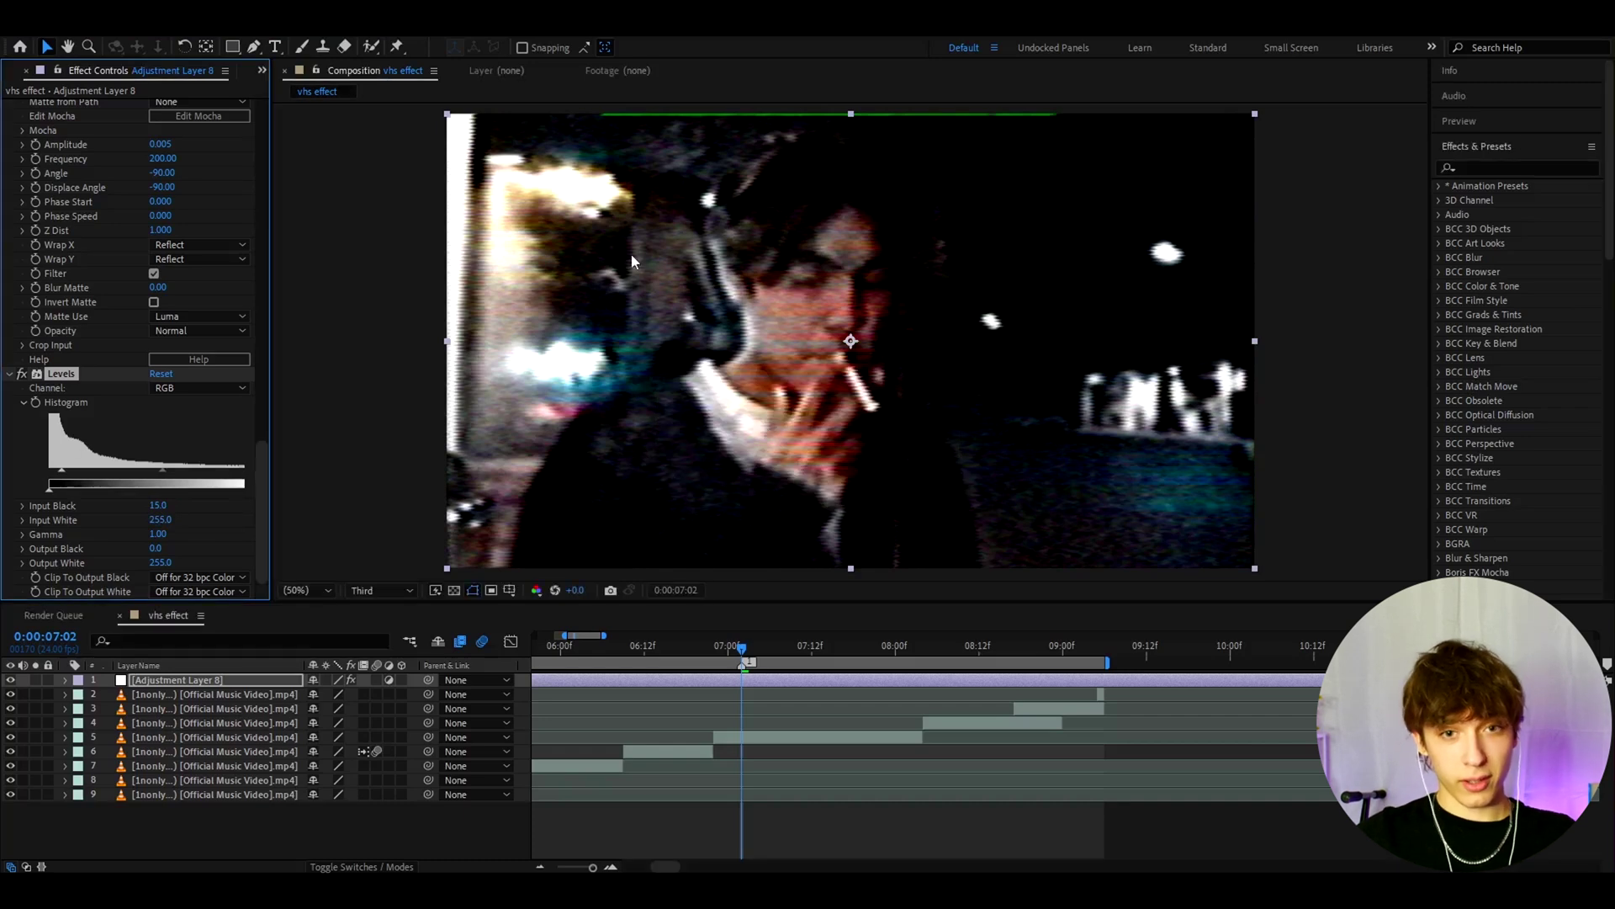
scroll(102, 252, "up", 3)
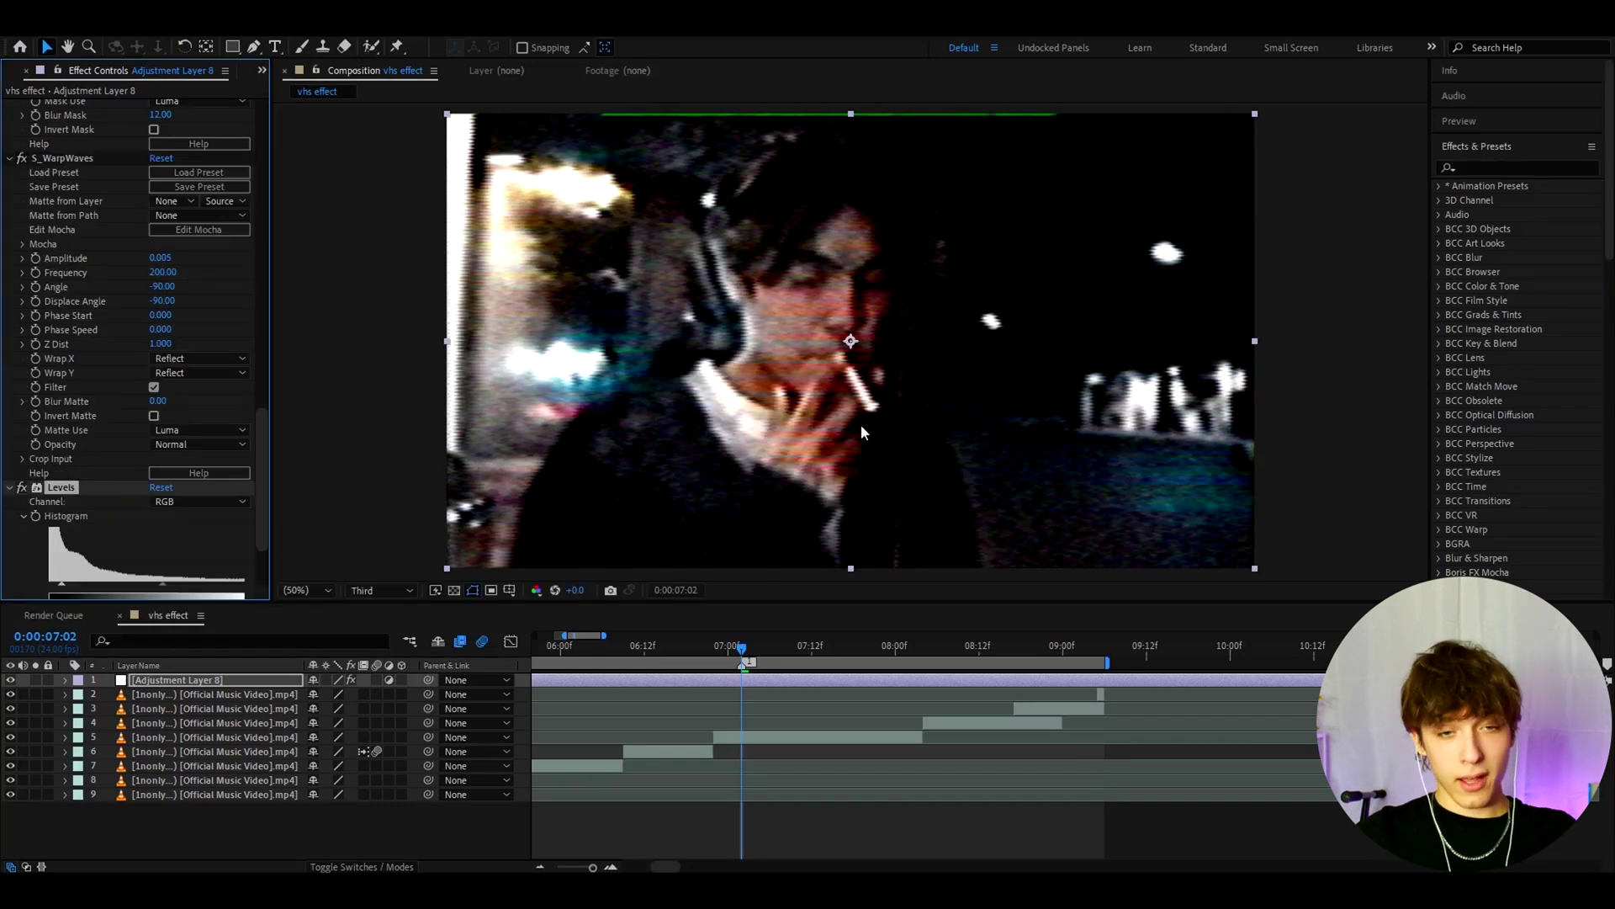
- Select every effect on Adjustment Layer 8 and save them as 'VHS Preset Third' in User Presets
left_click(749, 685)
left_click(57, 490)
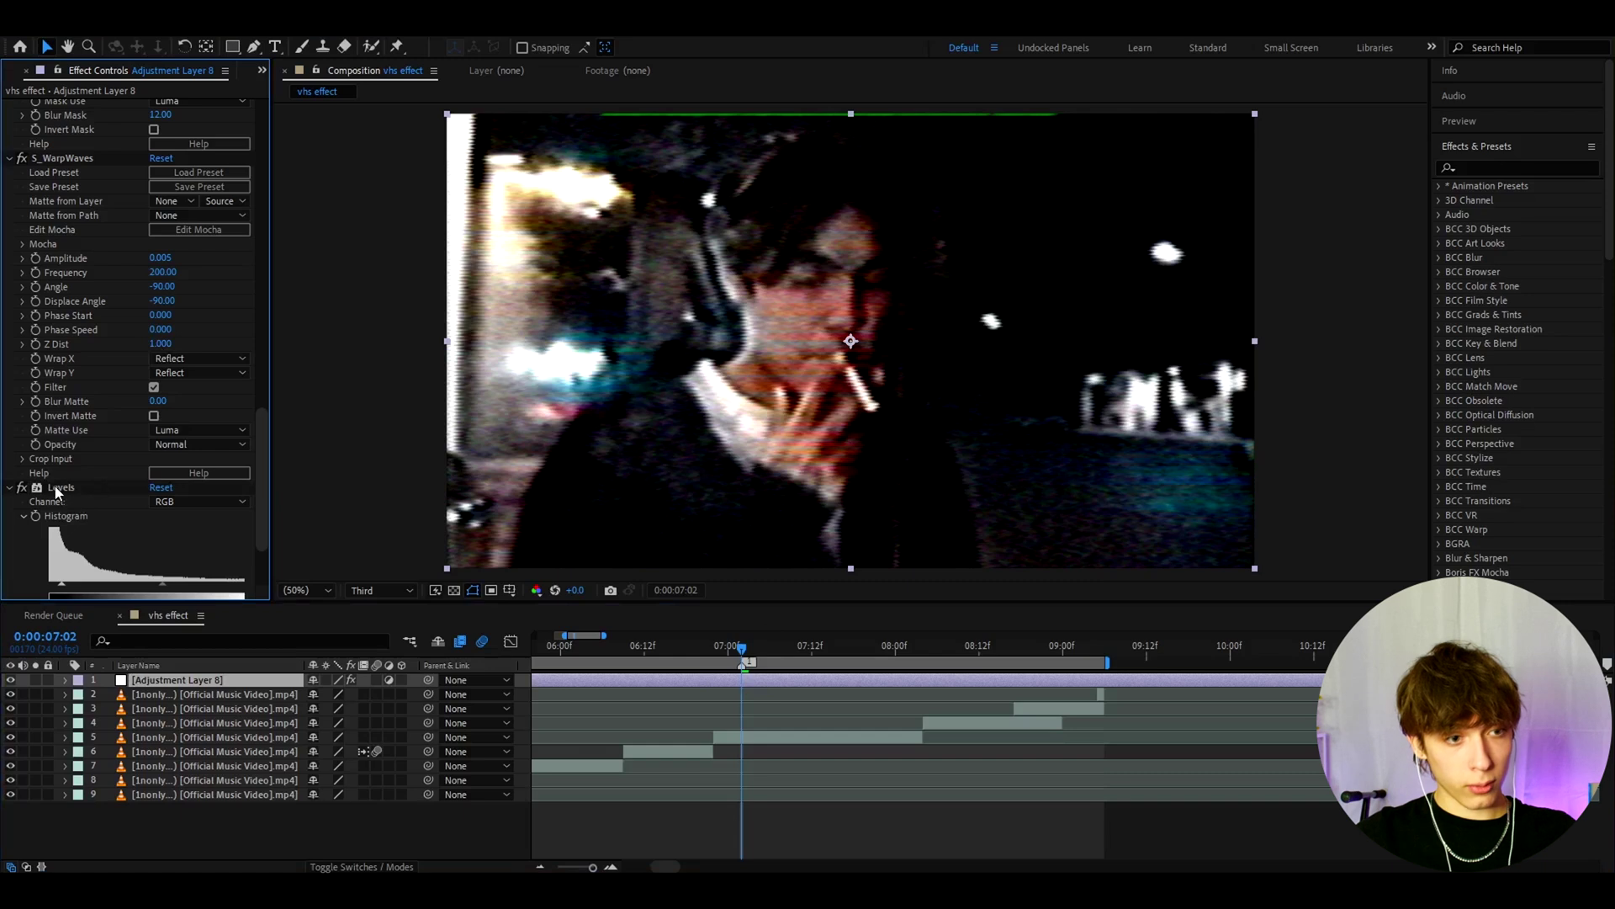
key("ctrl+a")
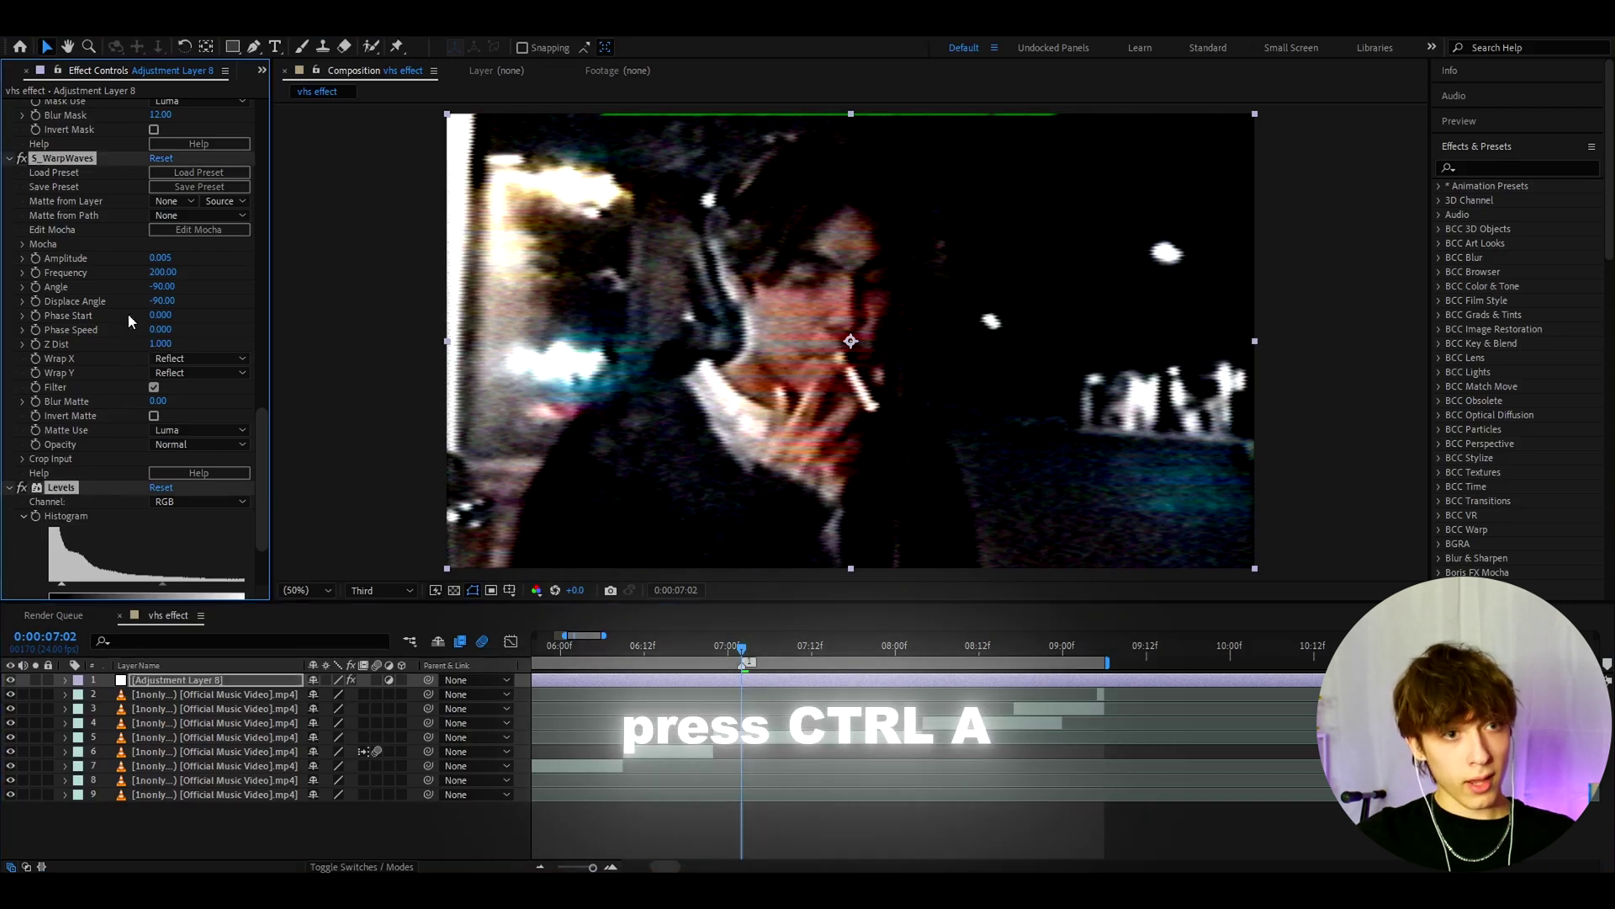
left_click(209, 25)
left_click(307, 47)
type("VHS ")
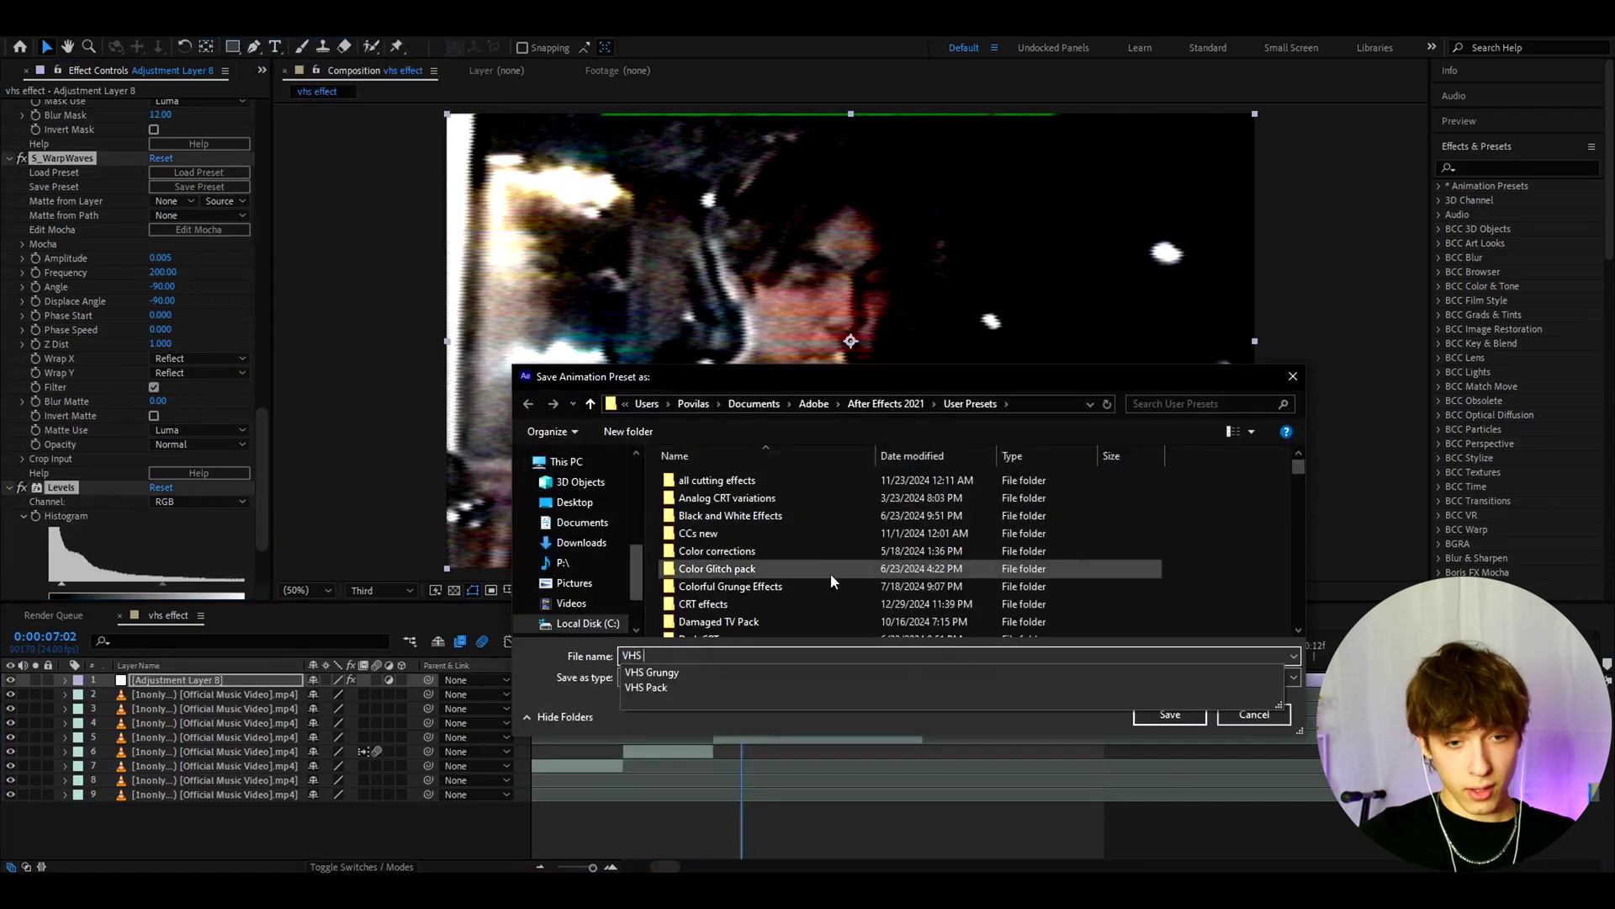
type("Prese")
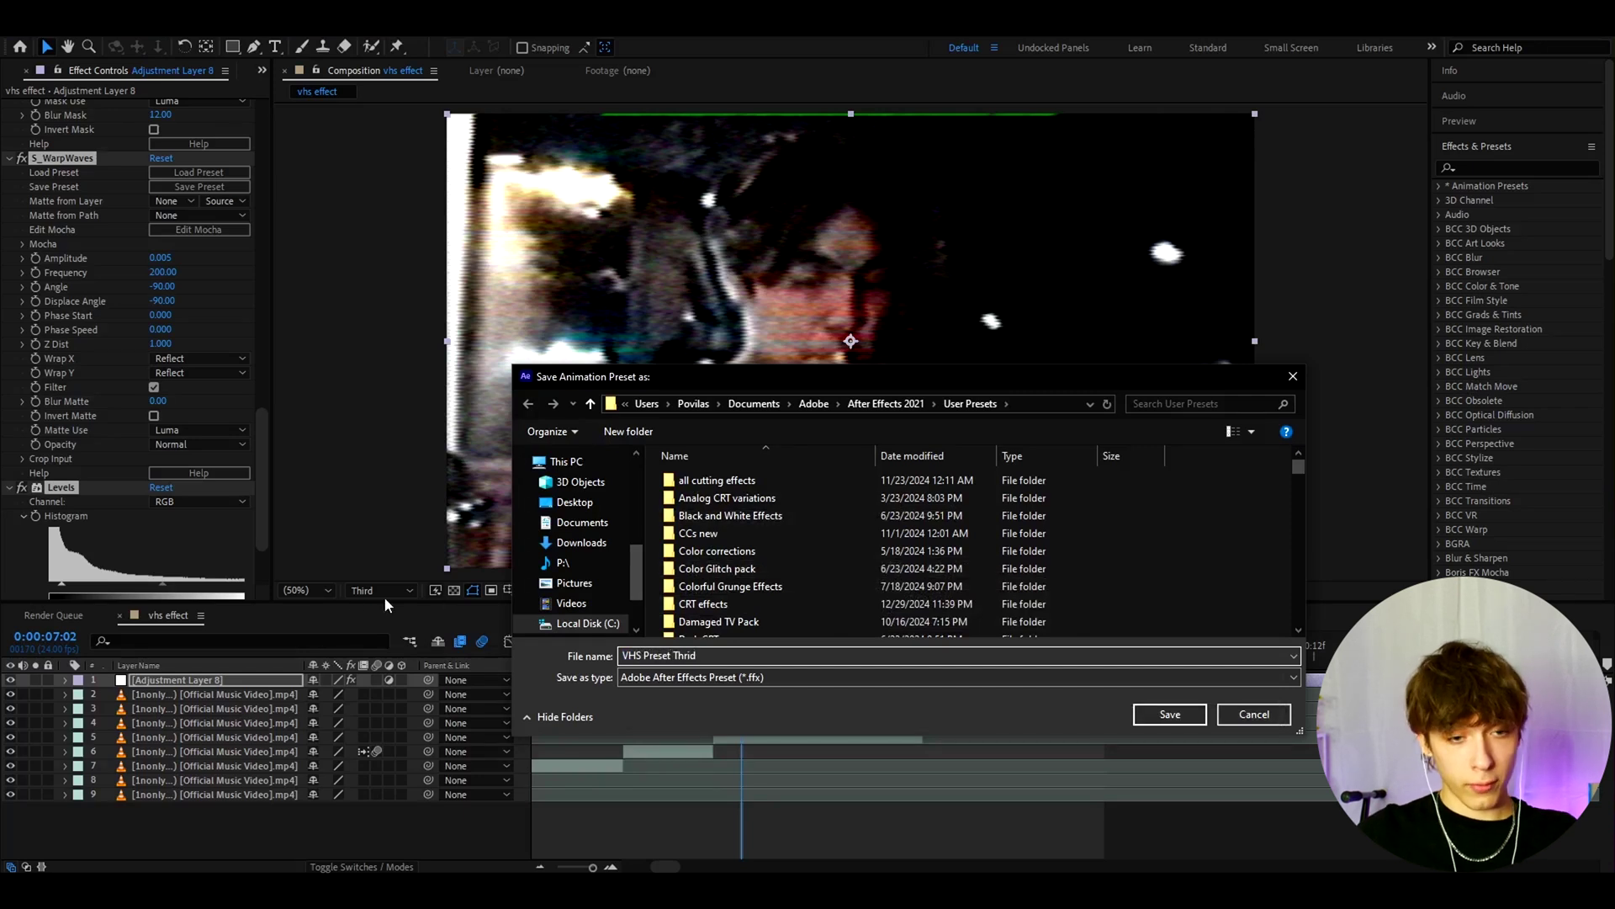
type("t Third")
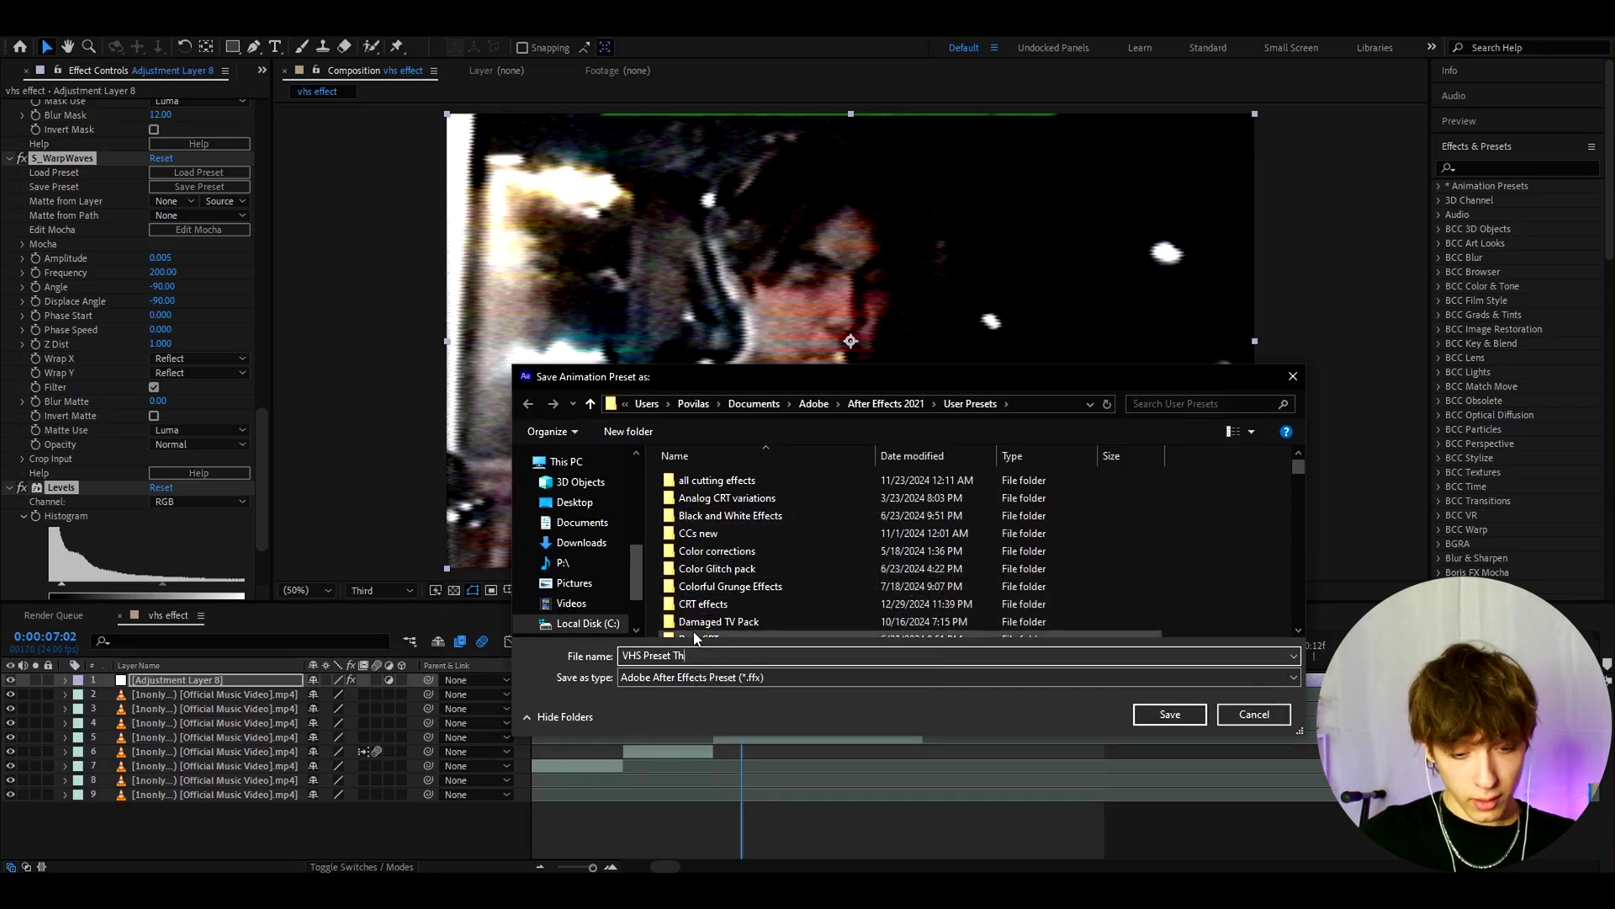
left_click(1146, 720)
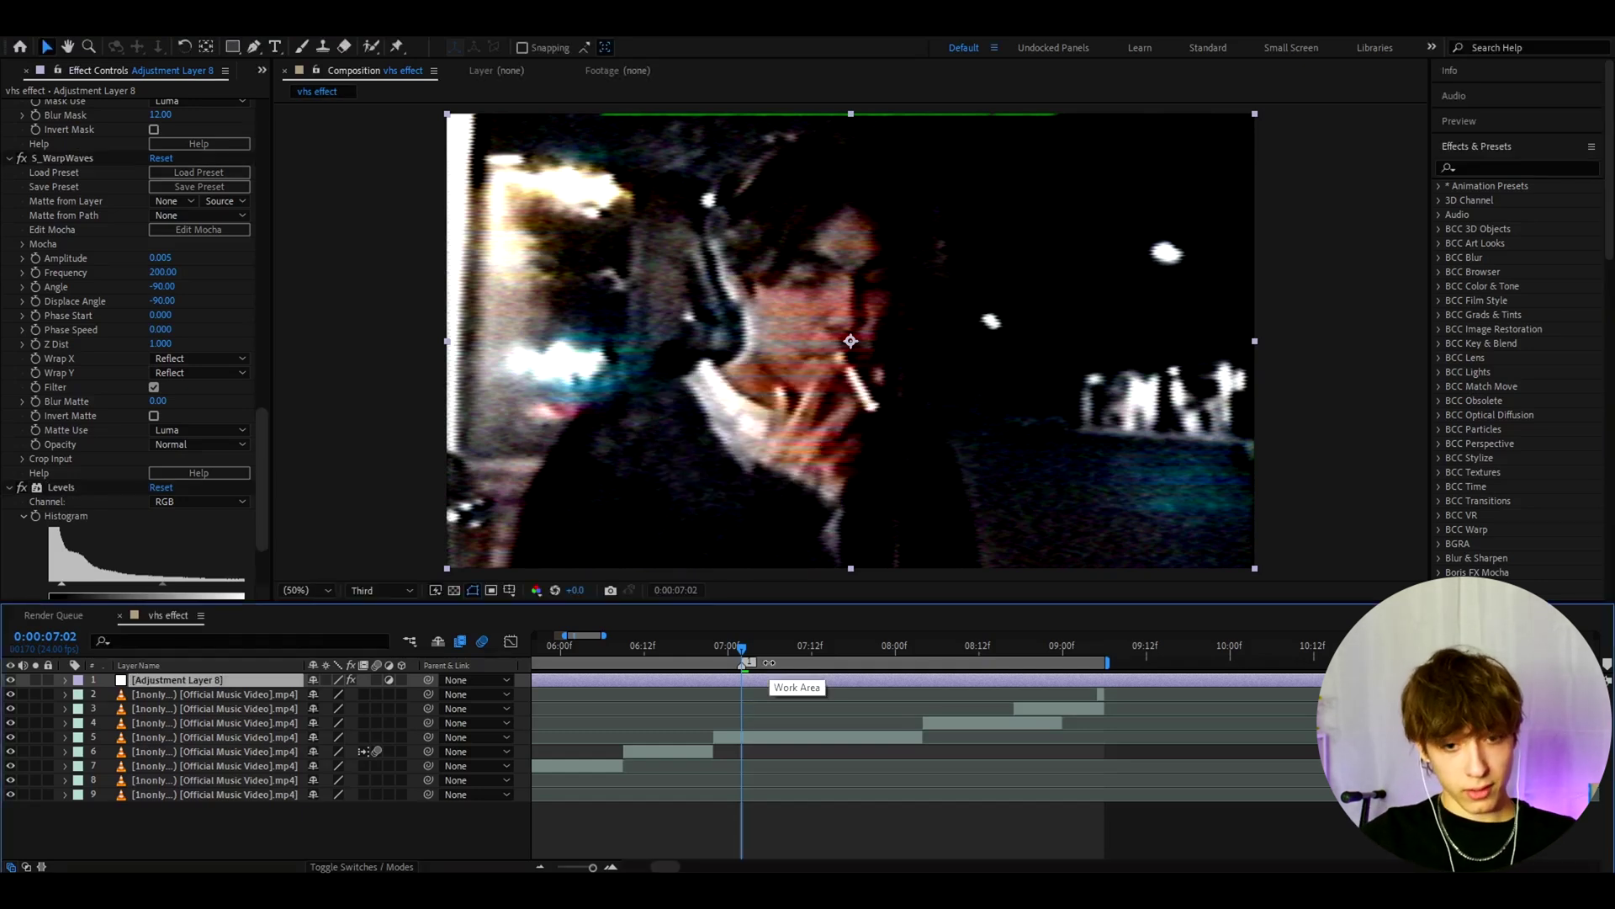
- Add Adjustment Layer 9 on top with Motion Tile at Output Width 75
key("ctrl+alt+y")
key("ctrl+space")
type("motio")
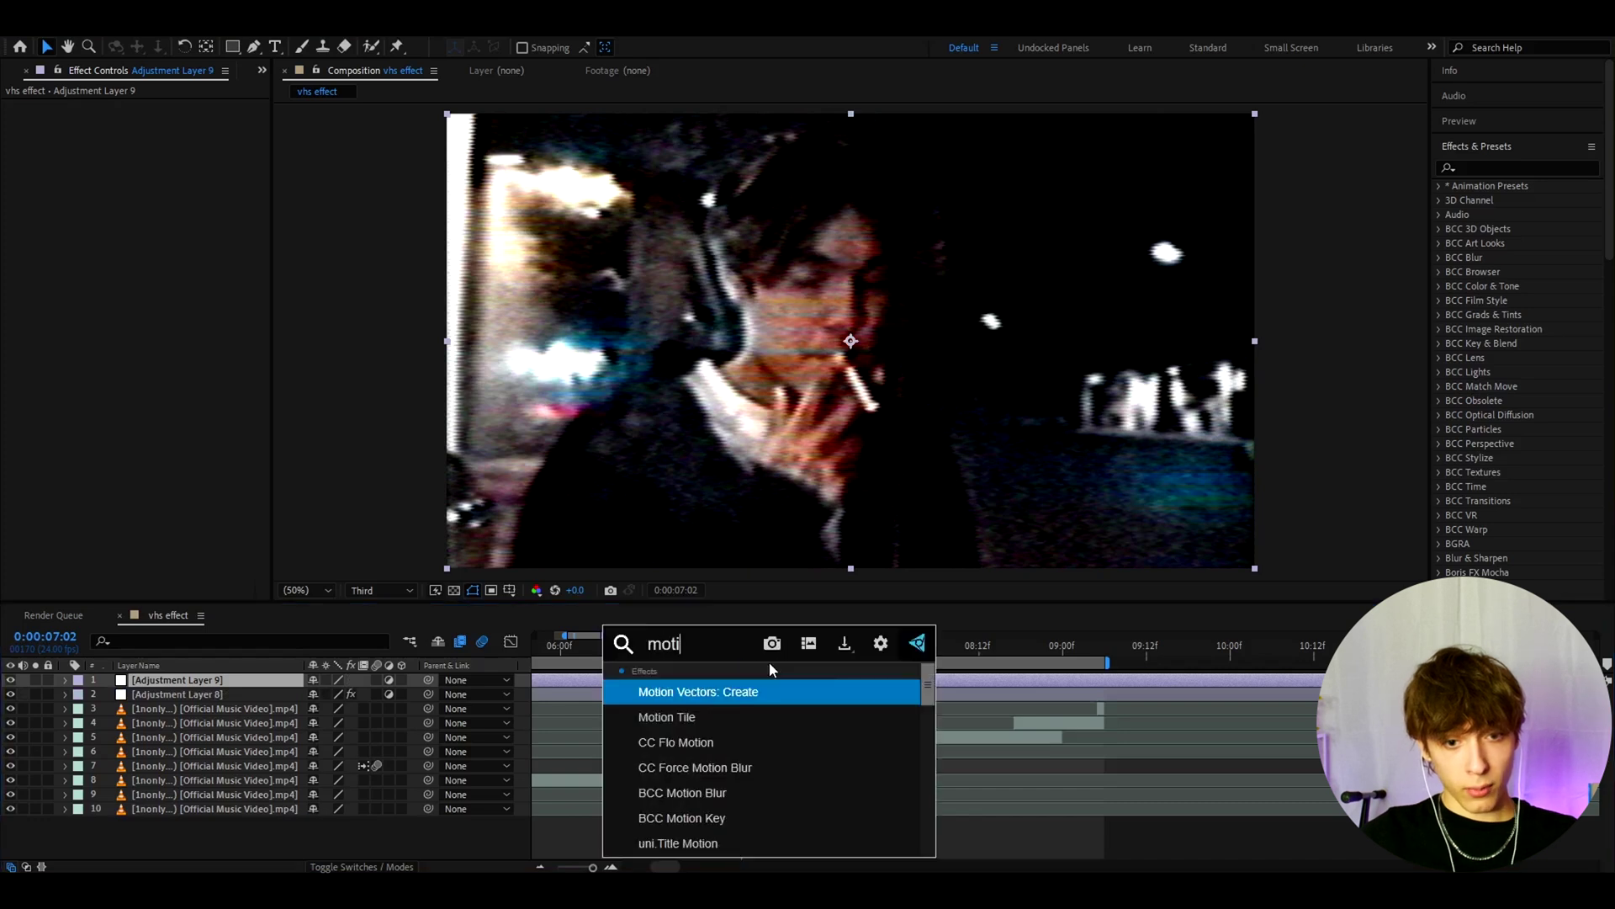
left_click(698, 716)
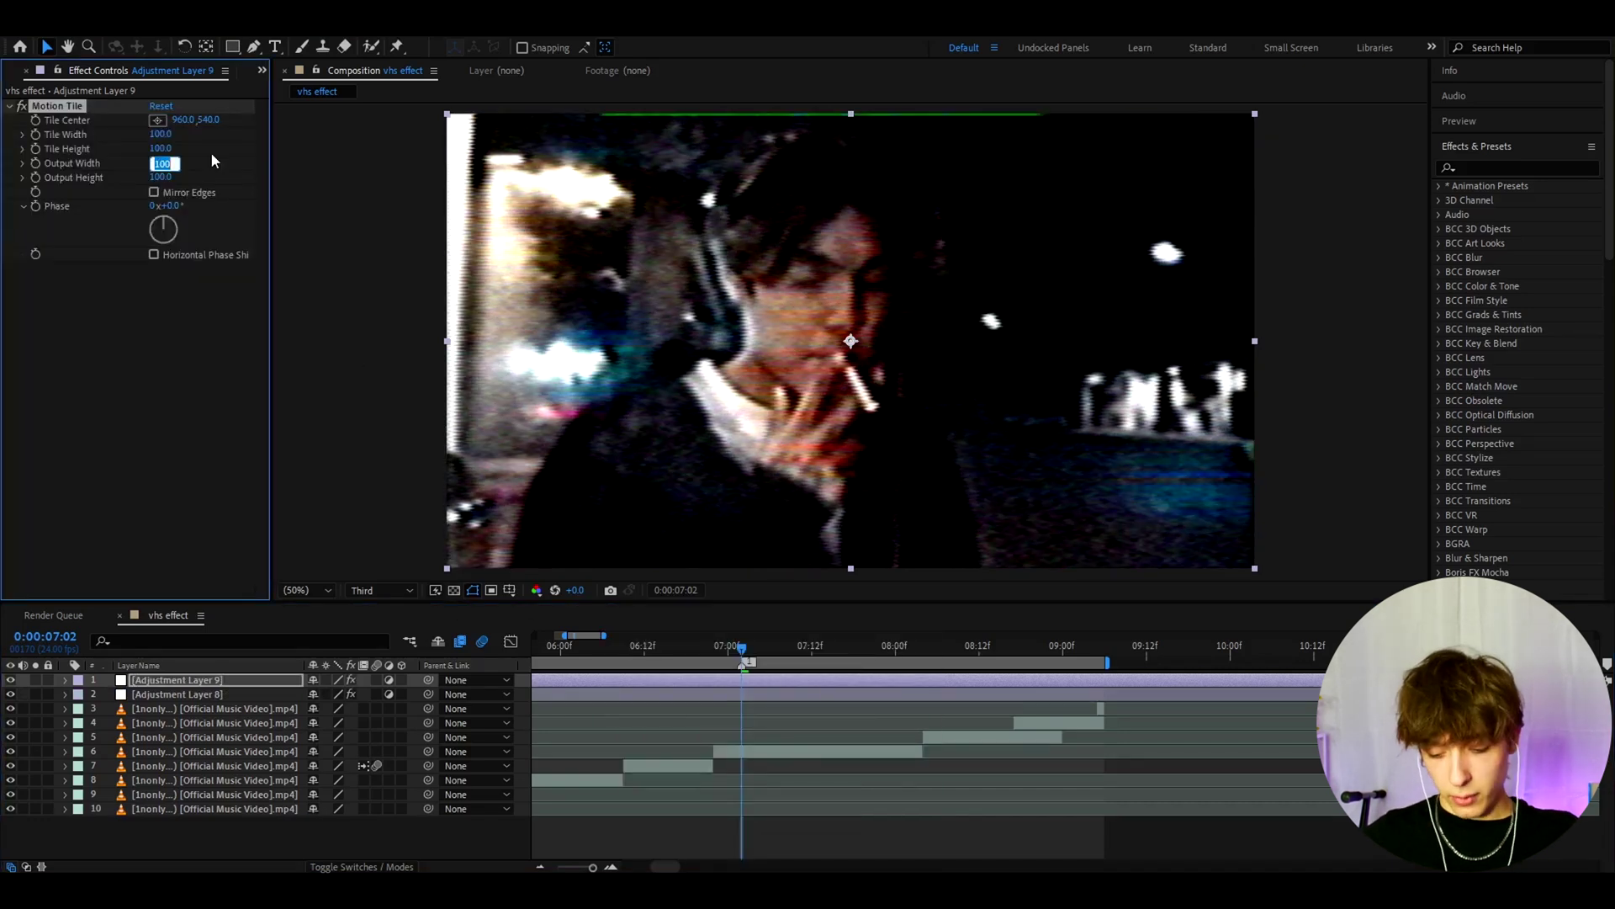
type("75")
key("Return")
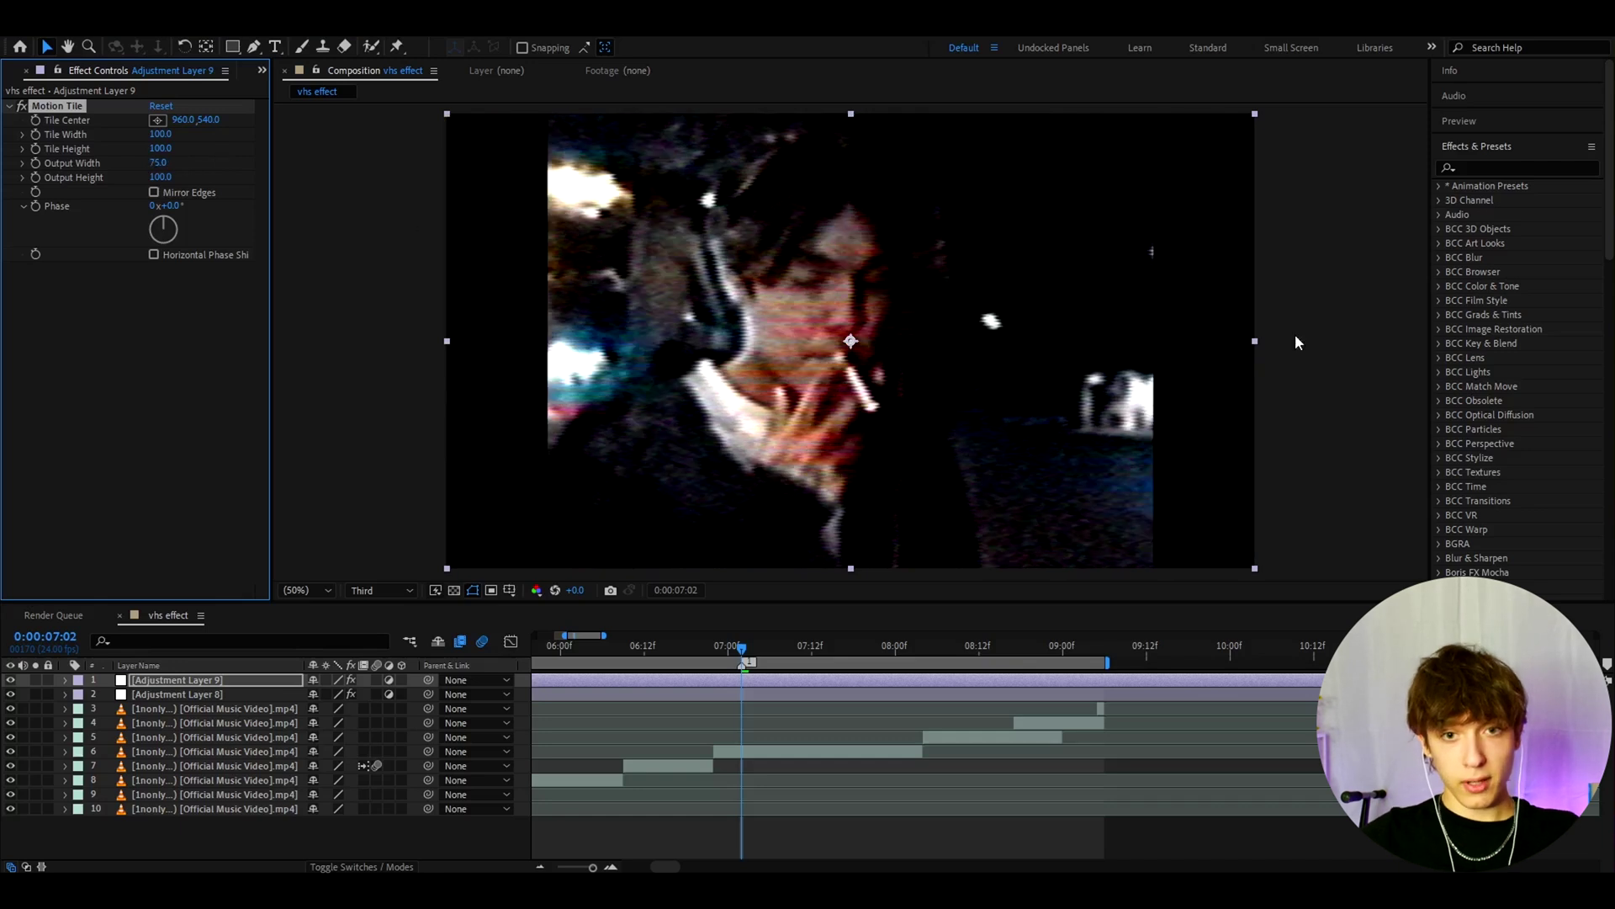
- Check the pillarboxed result at 50% zoom on another frame, then select Adjustment Layer 8
key("comma")
key("period")
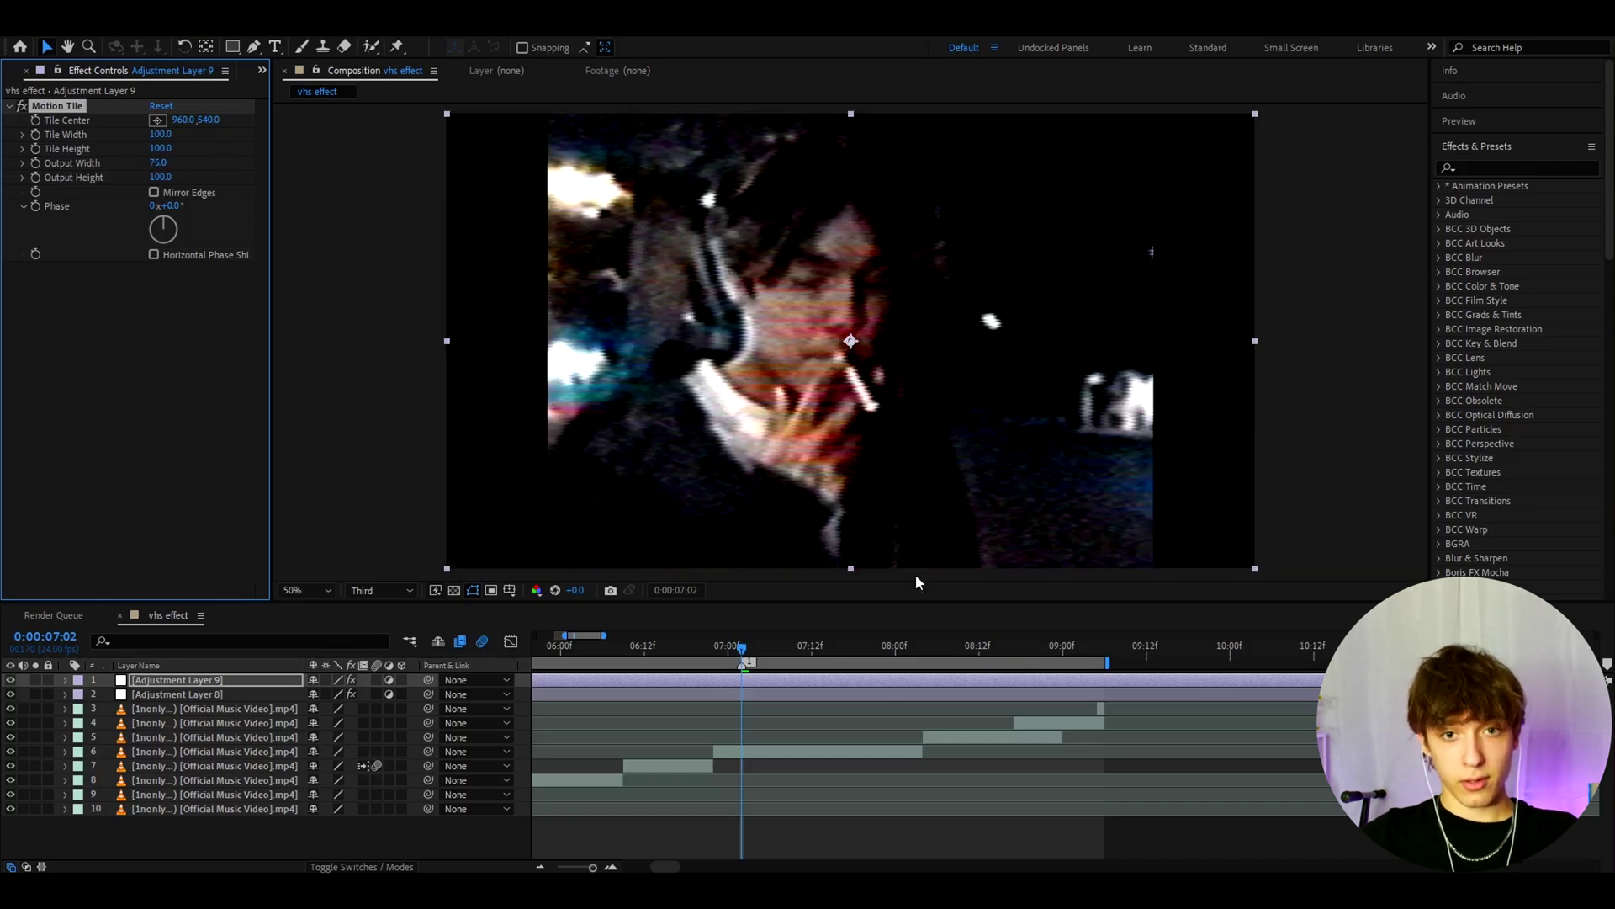
left_click(905, 649)
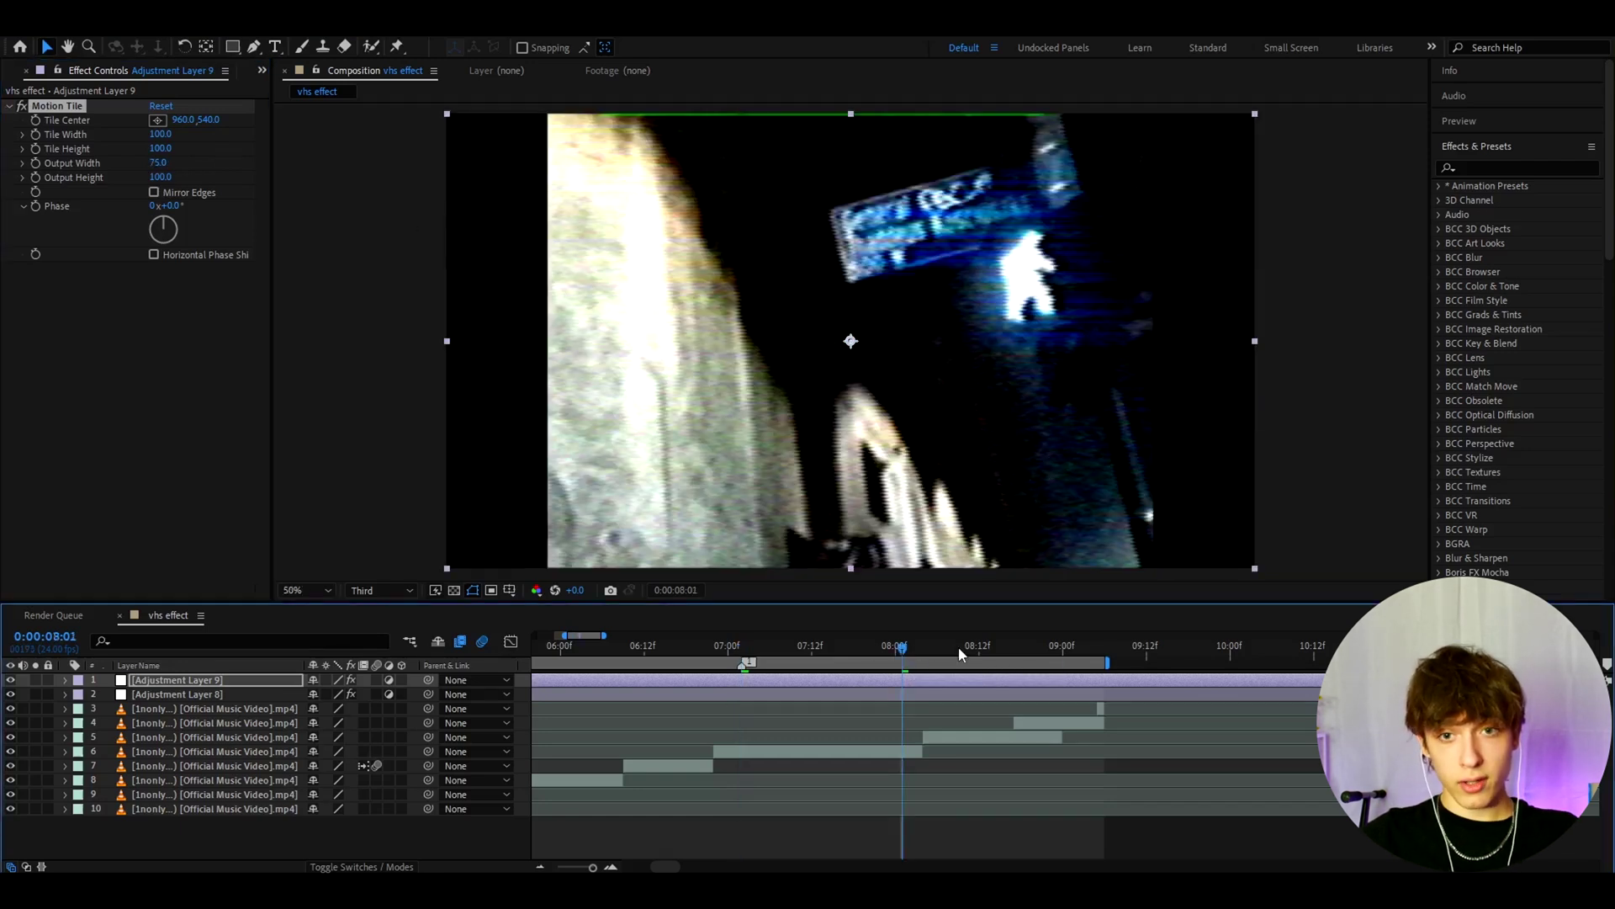
key("j")
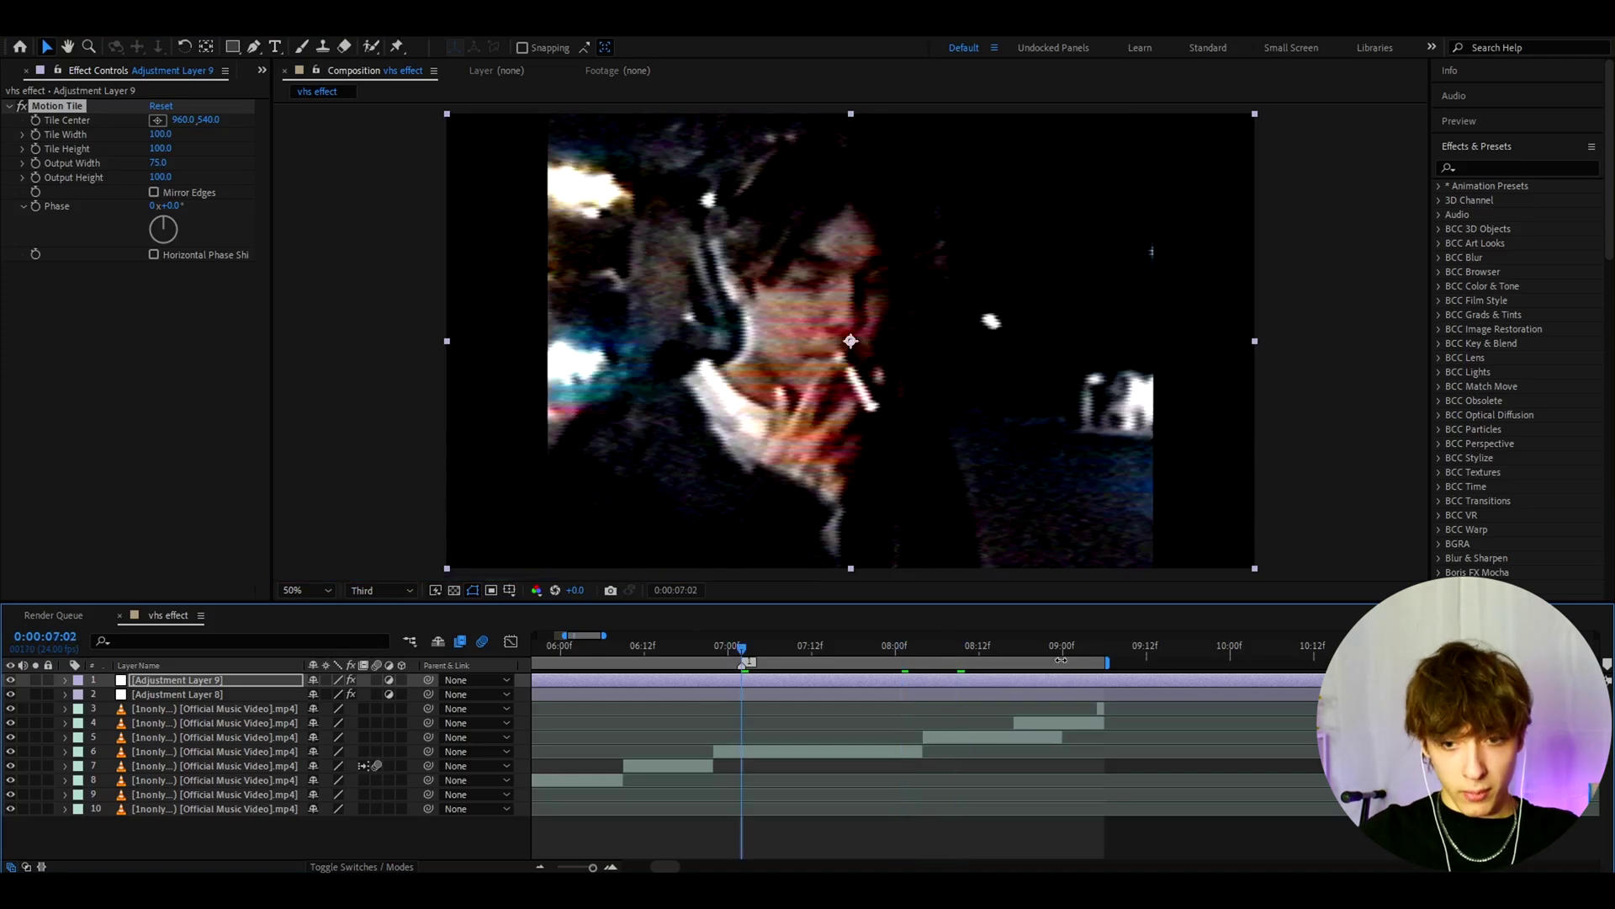
key("ctrl+Down")
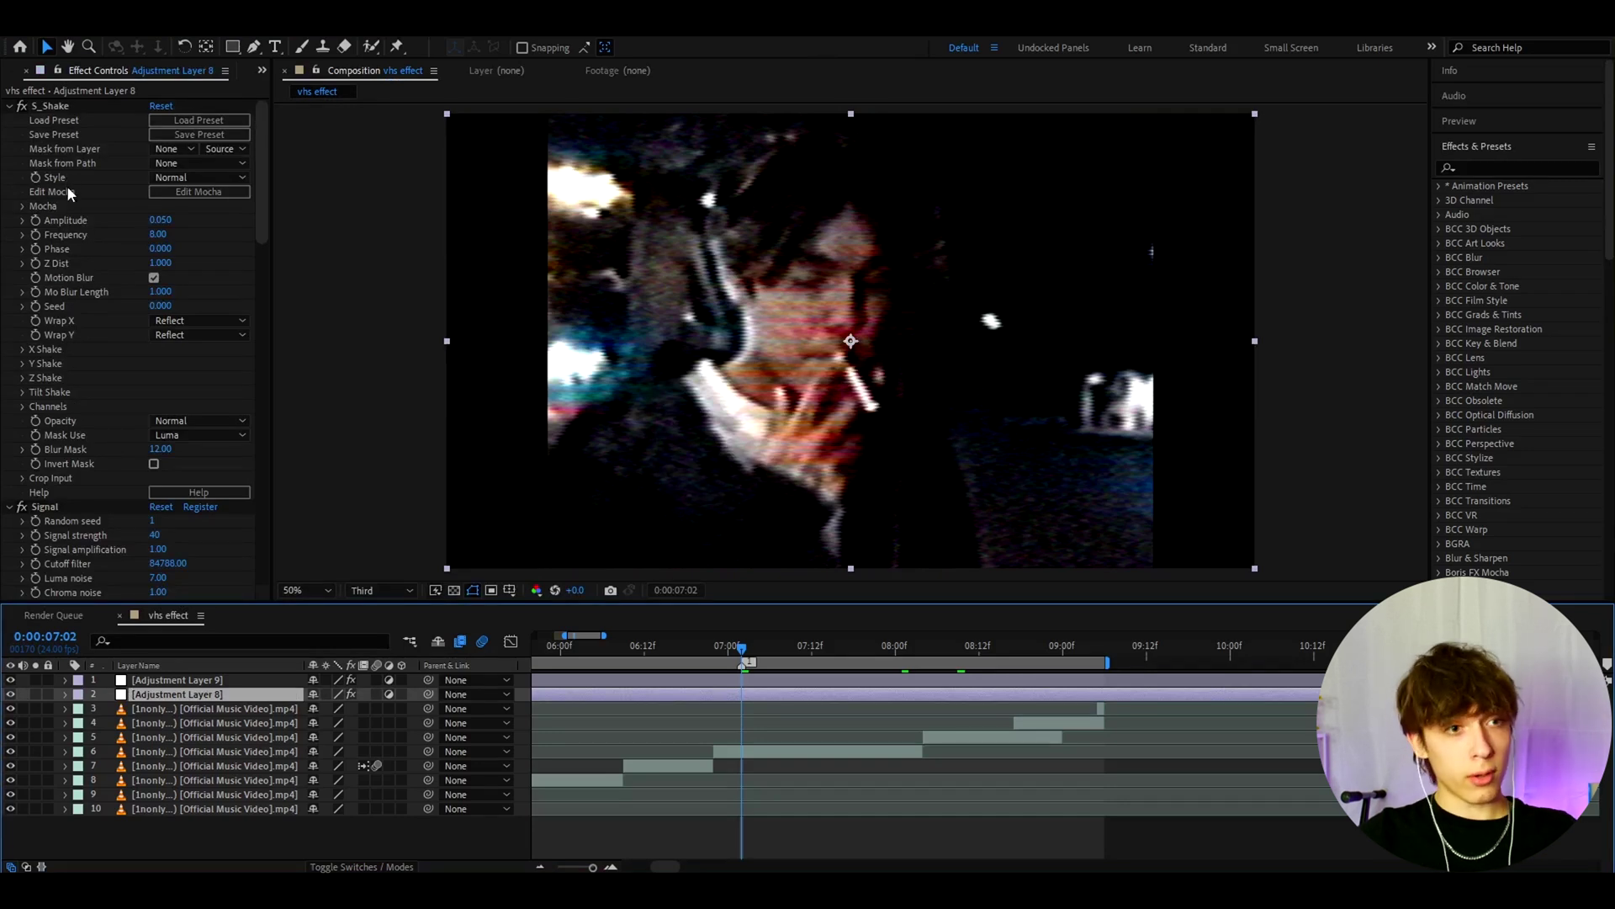
- Select the S_Shake effect and move the playhead to 07:03
left_click(51, 106)
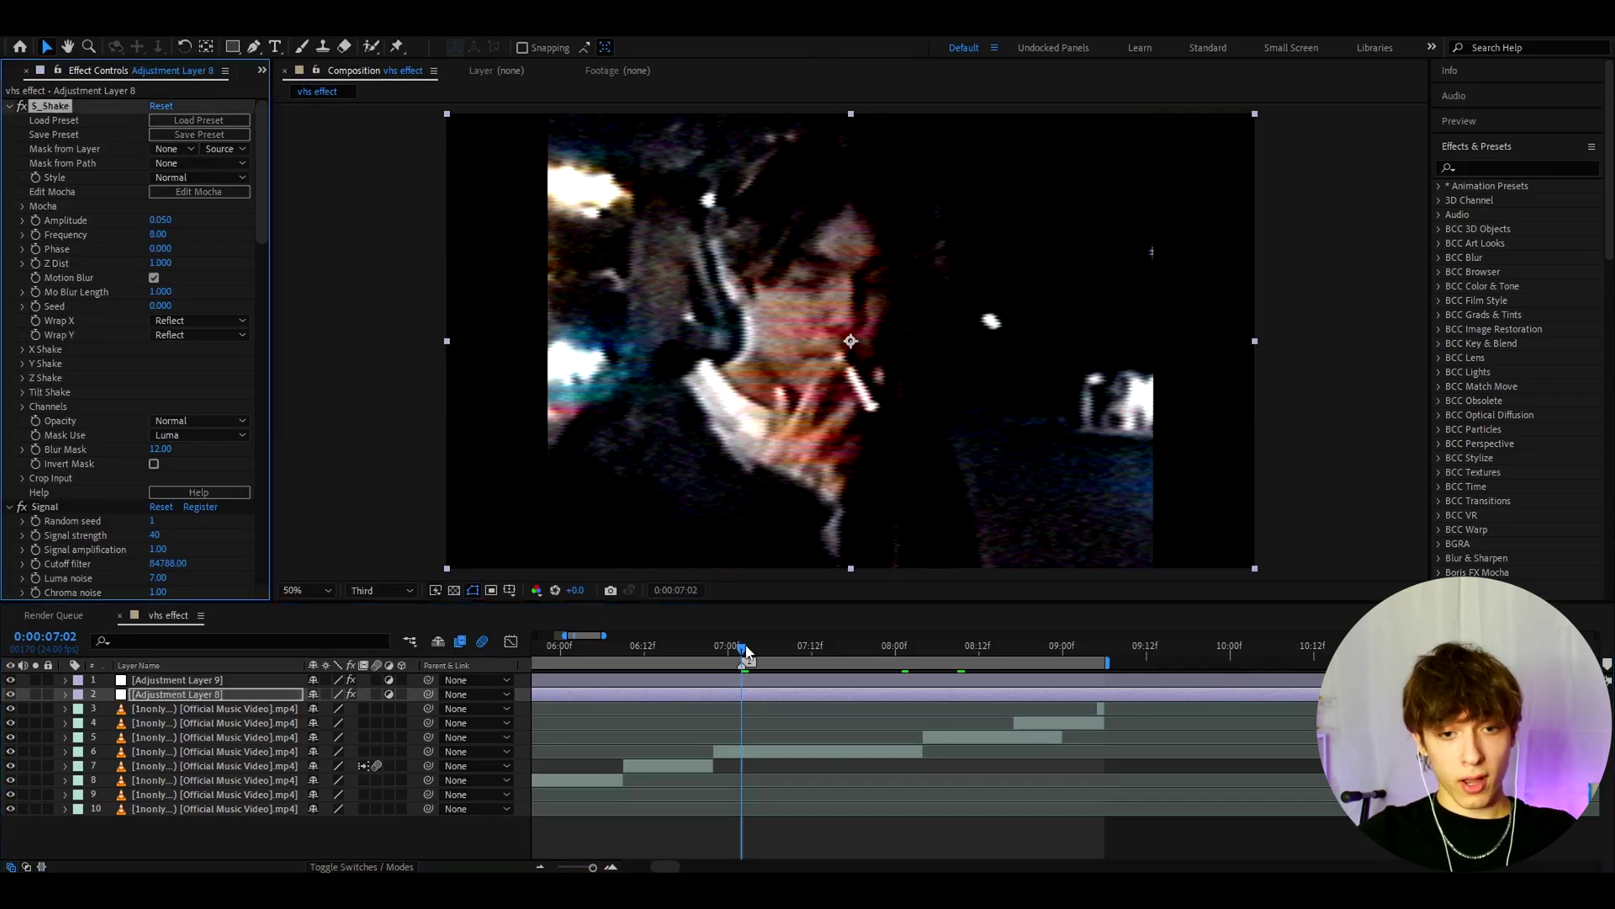
mouse_move(746, 650)
left_mouse_down()
mouse_move(719, 651)
mouse_move(743, 653)
left_mouse_up()
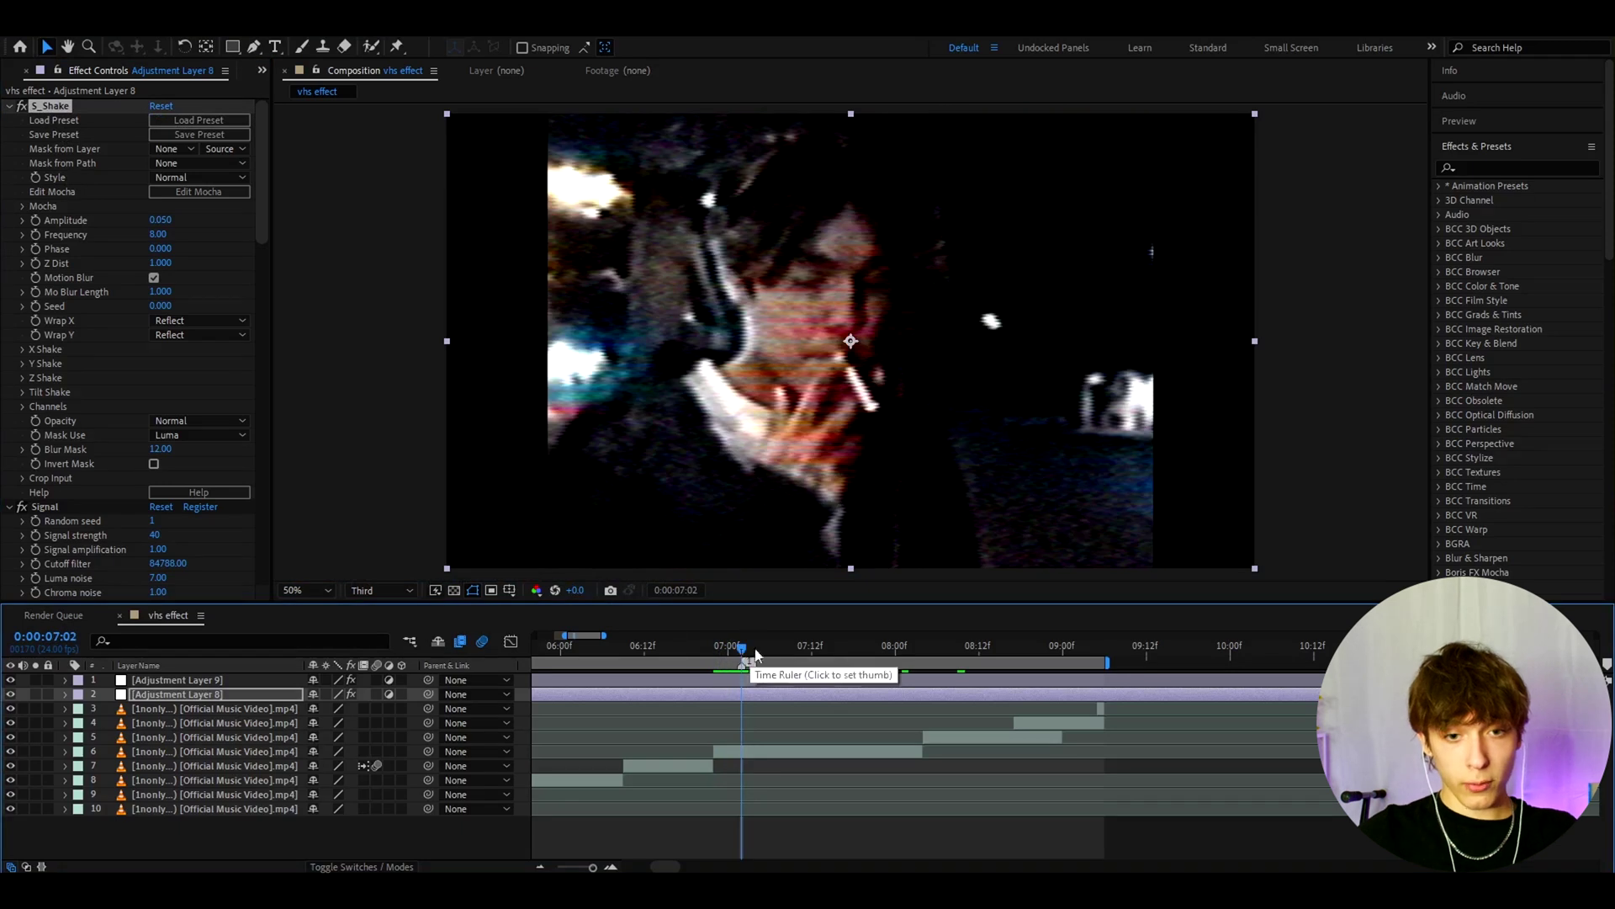
left_click(749, 653)
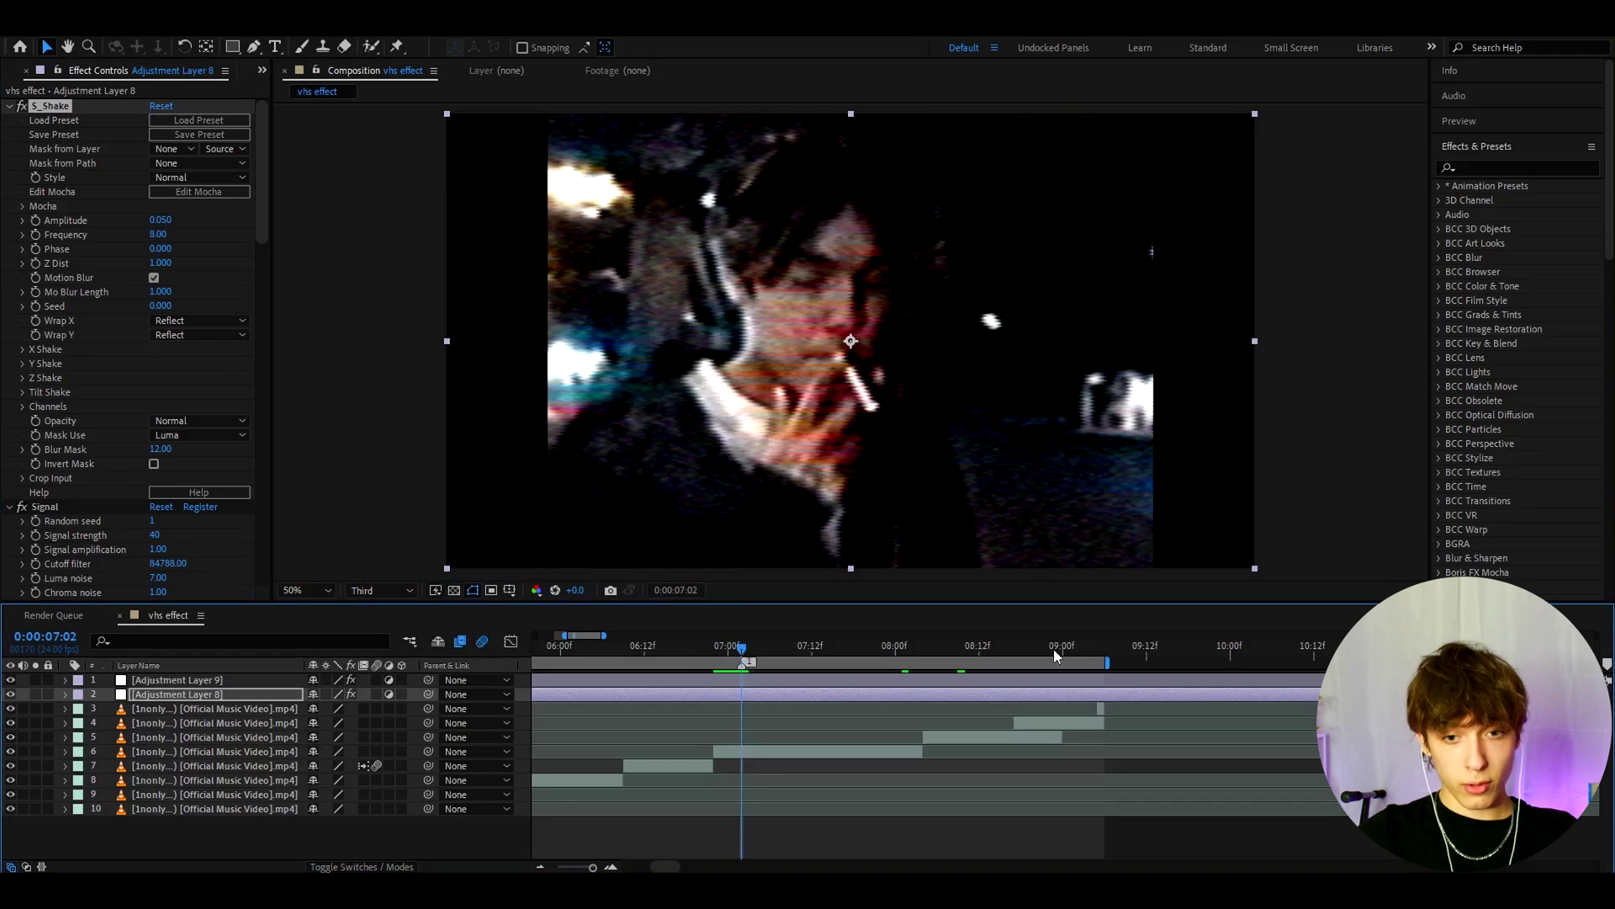
- Add the vhs effect comp to the Render Queue with render resolution Third
left_click(84, 25)
left_click(151, 173)
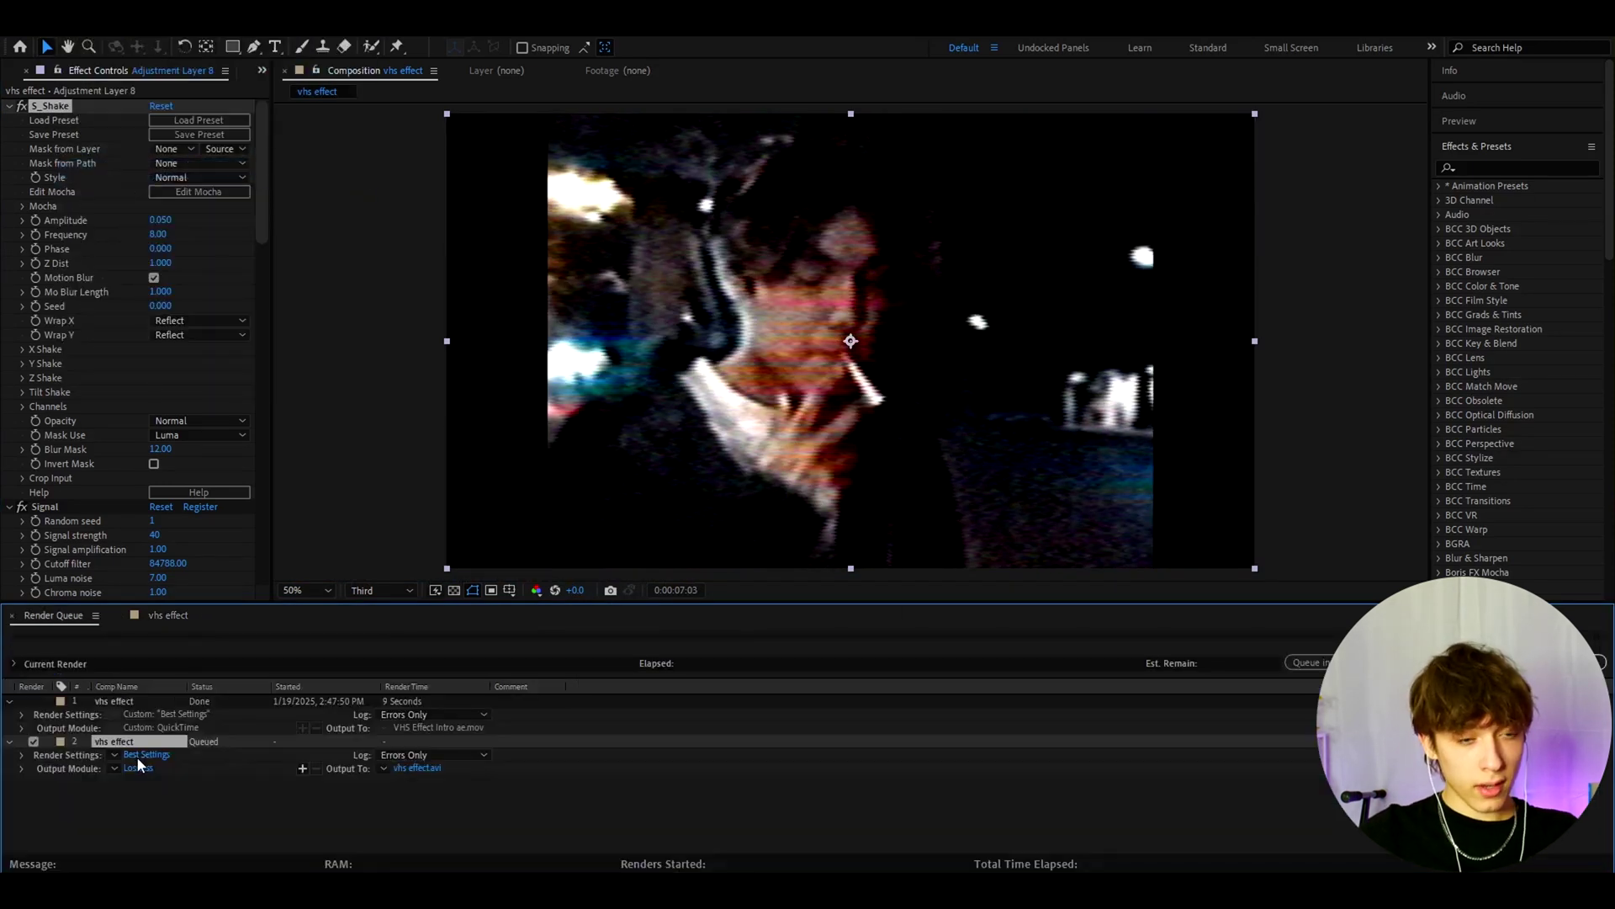
left_click(146, 755)
left_click(819, 276)
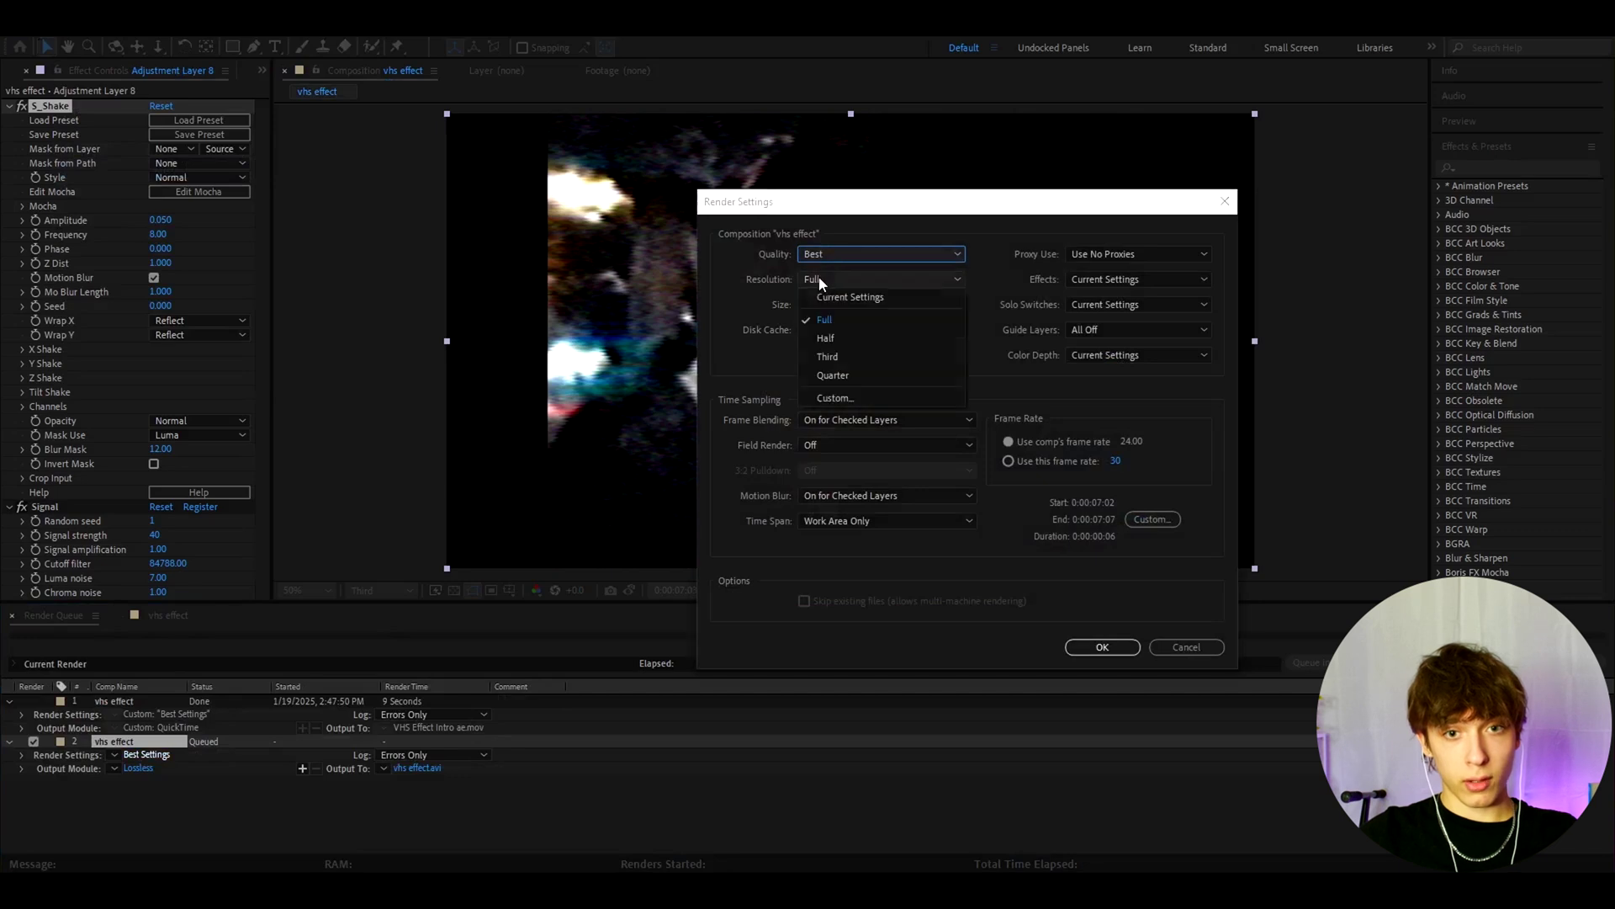
left_click(826, 357)
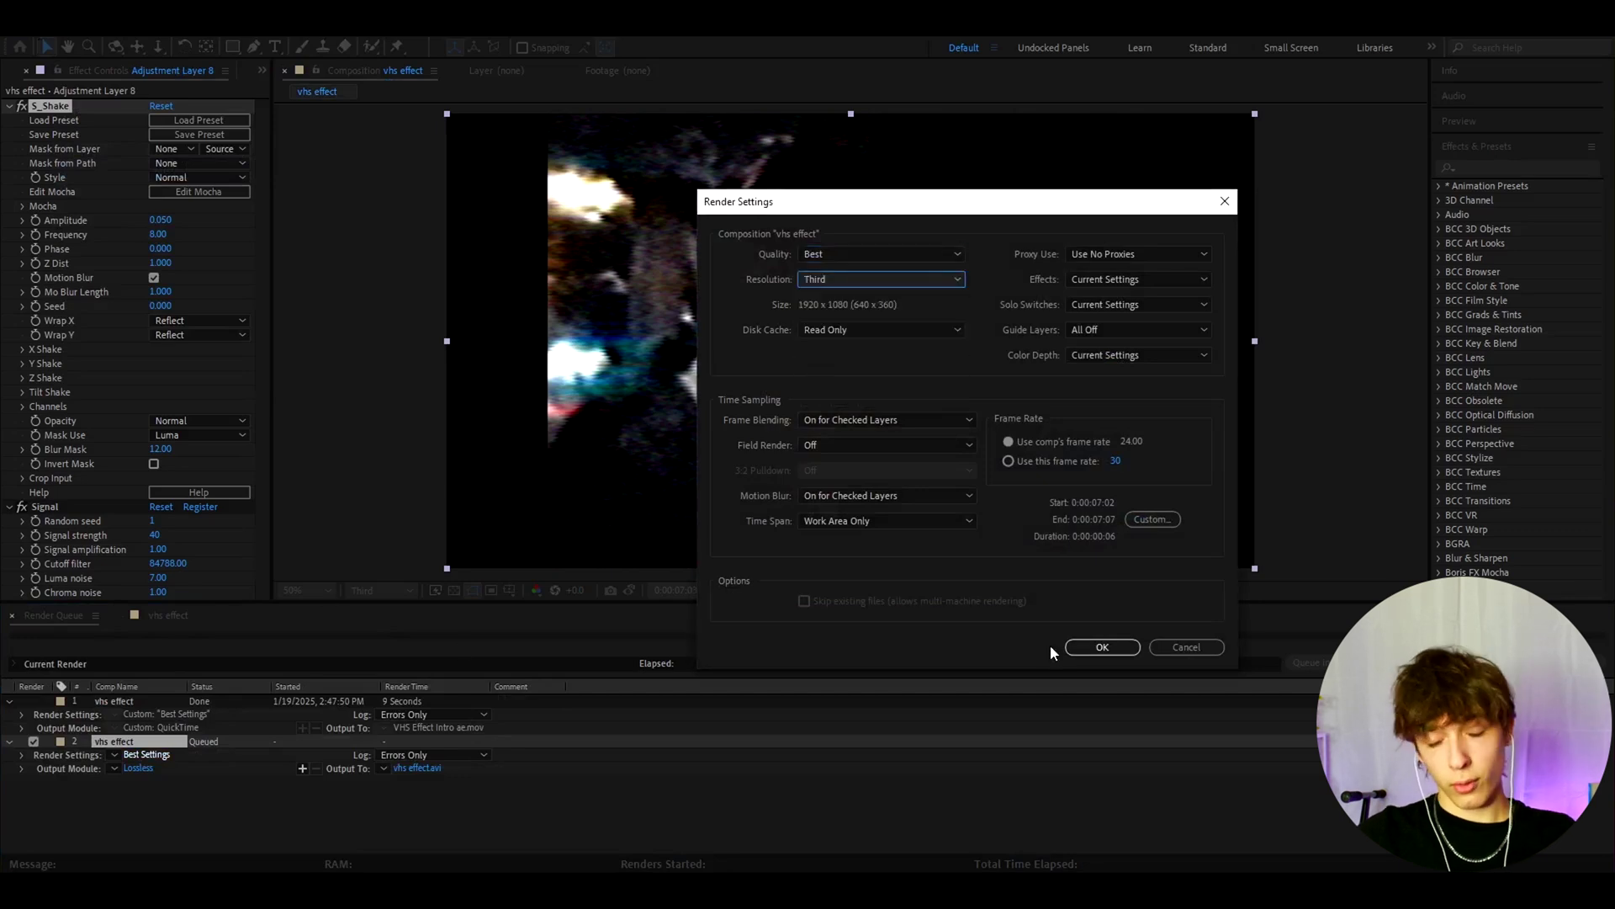
left_click(1102, 646)
- Resize the vhs effect.avi output module to 1920x1080
left_click(138, 768)
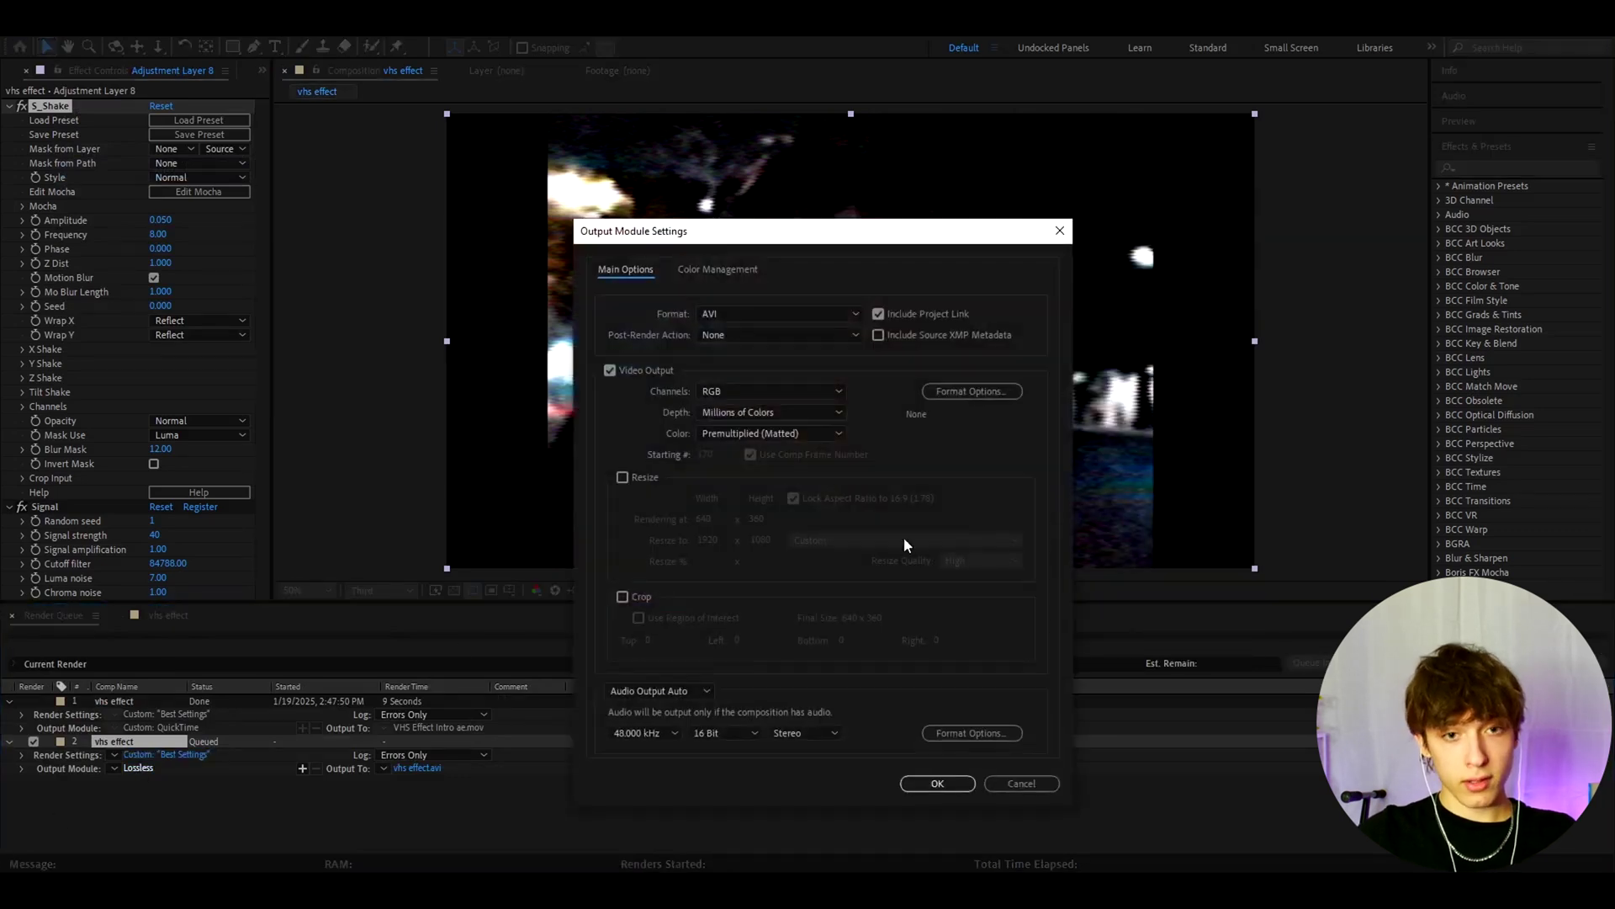
left_click(623, 478)
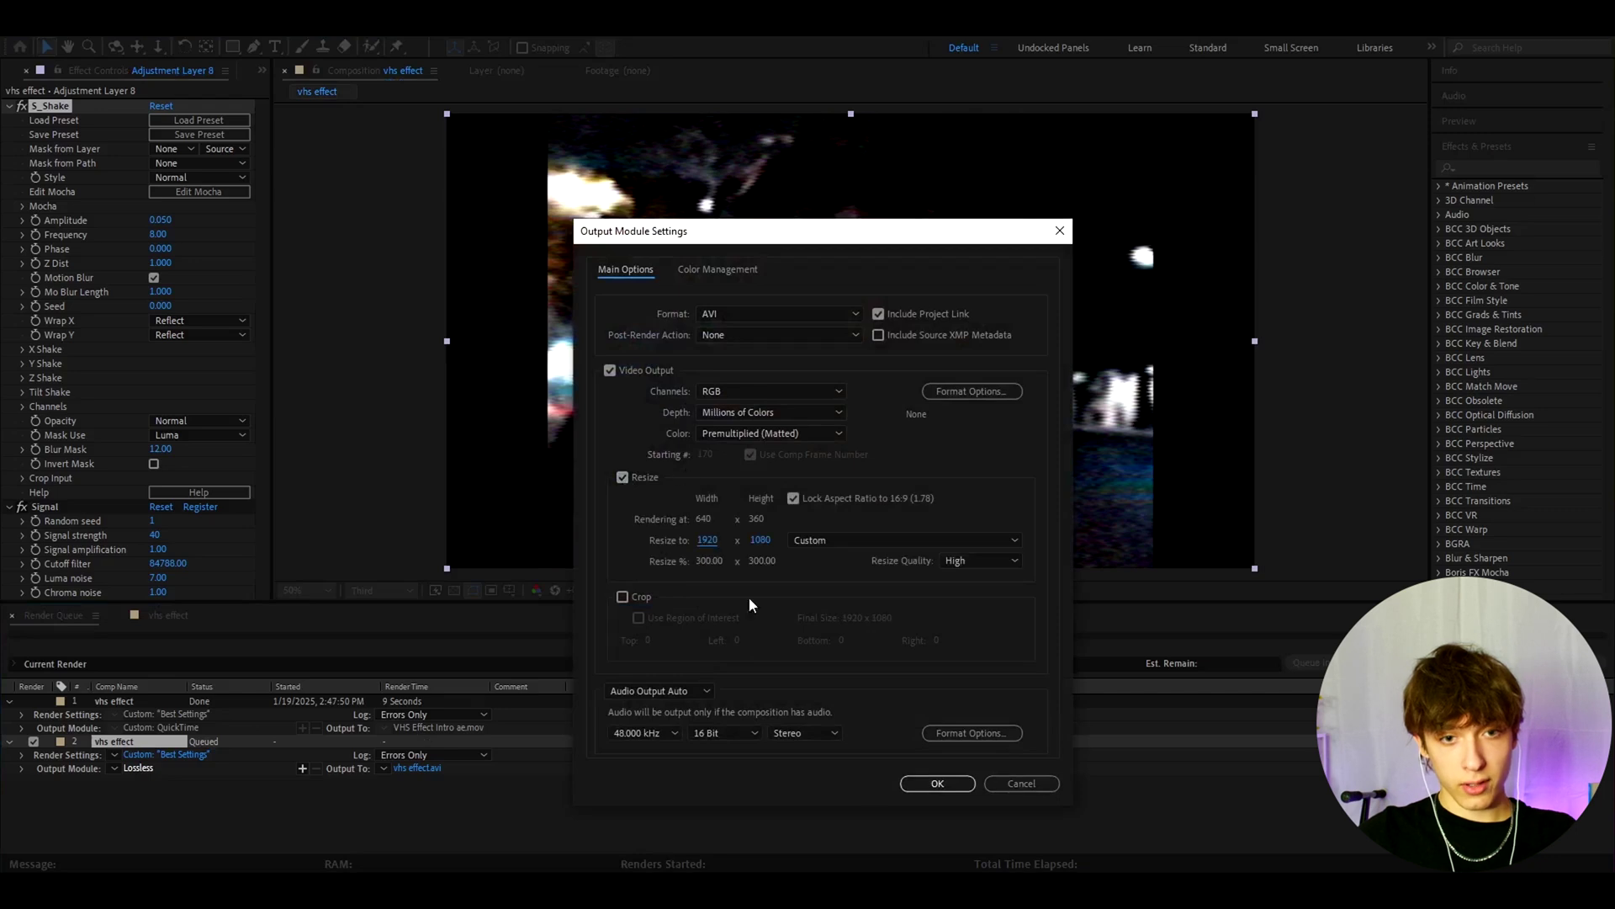
left_click(937, 784)
left_click(168, 615)
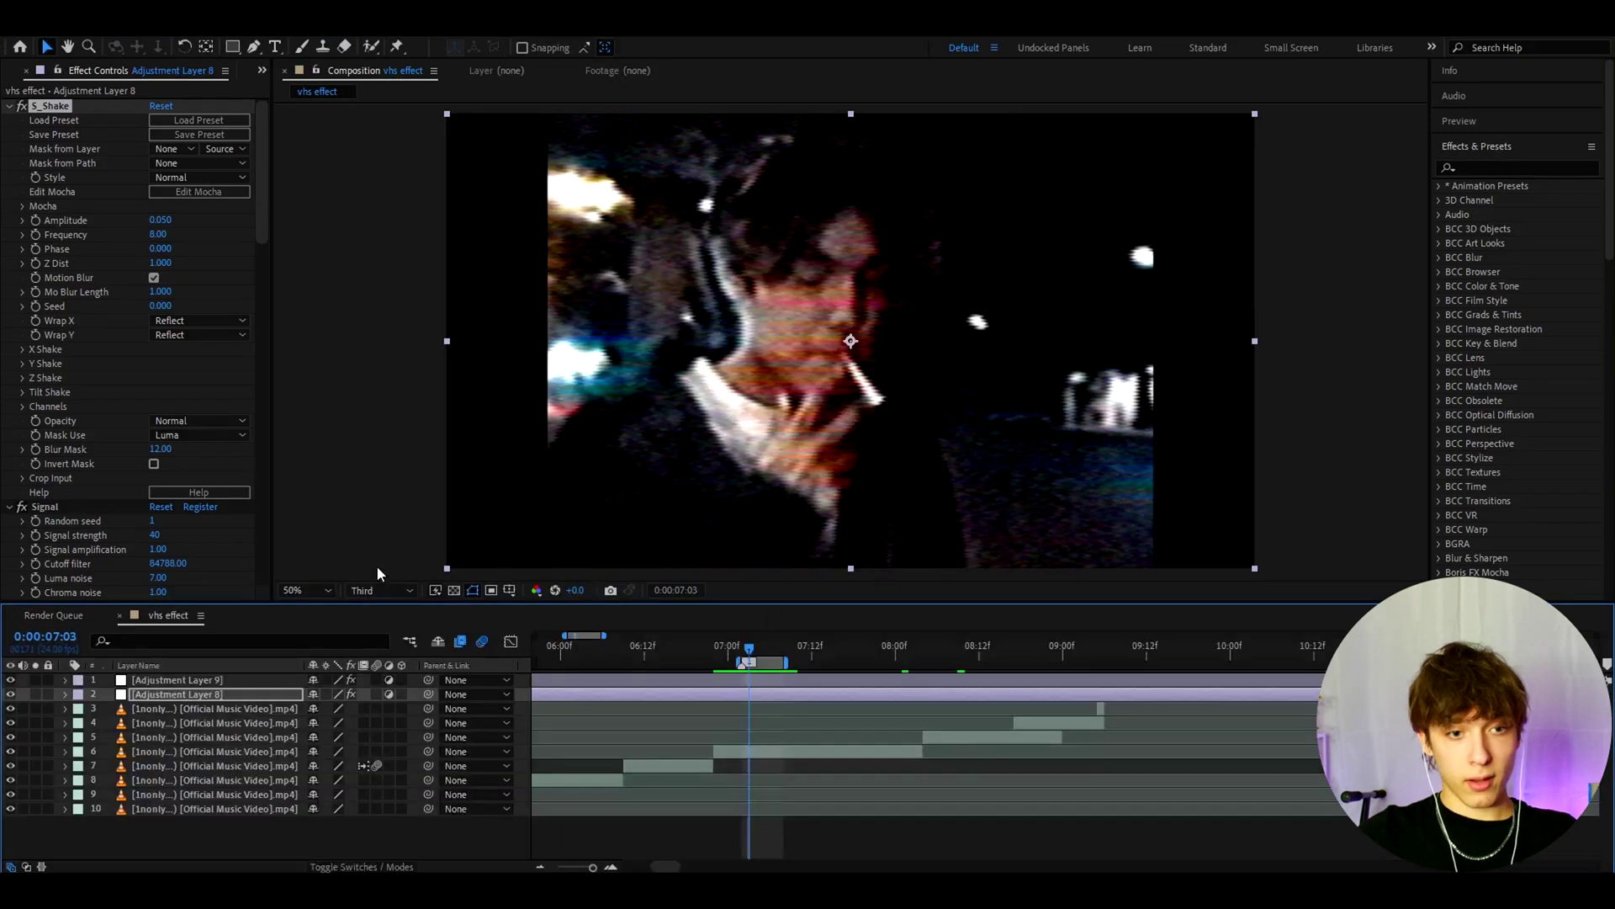
left_click(390, 591)
left_click(379, 590)
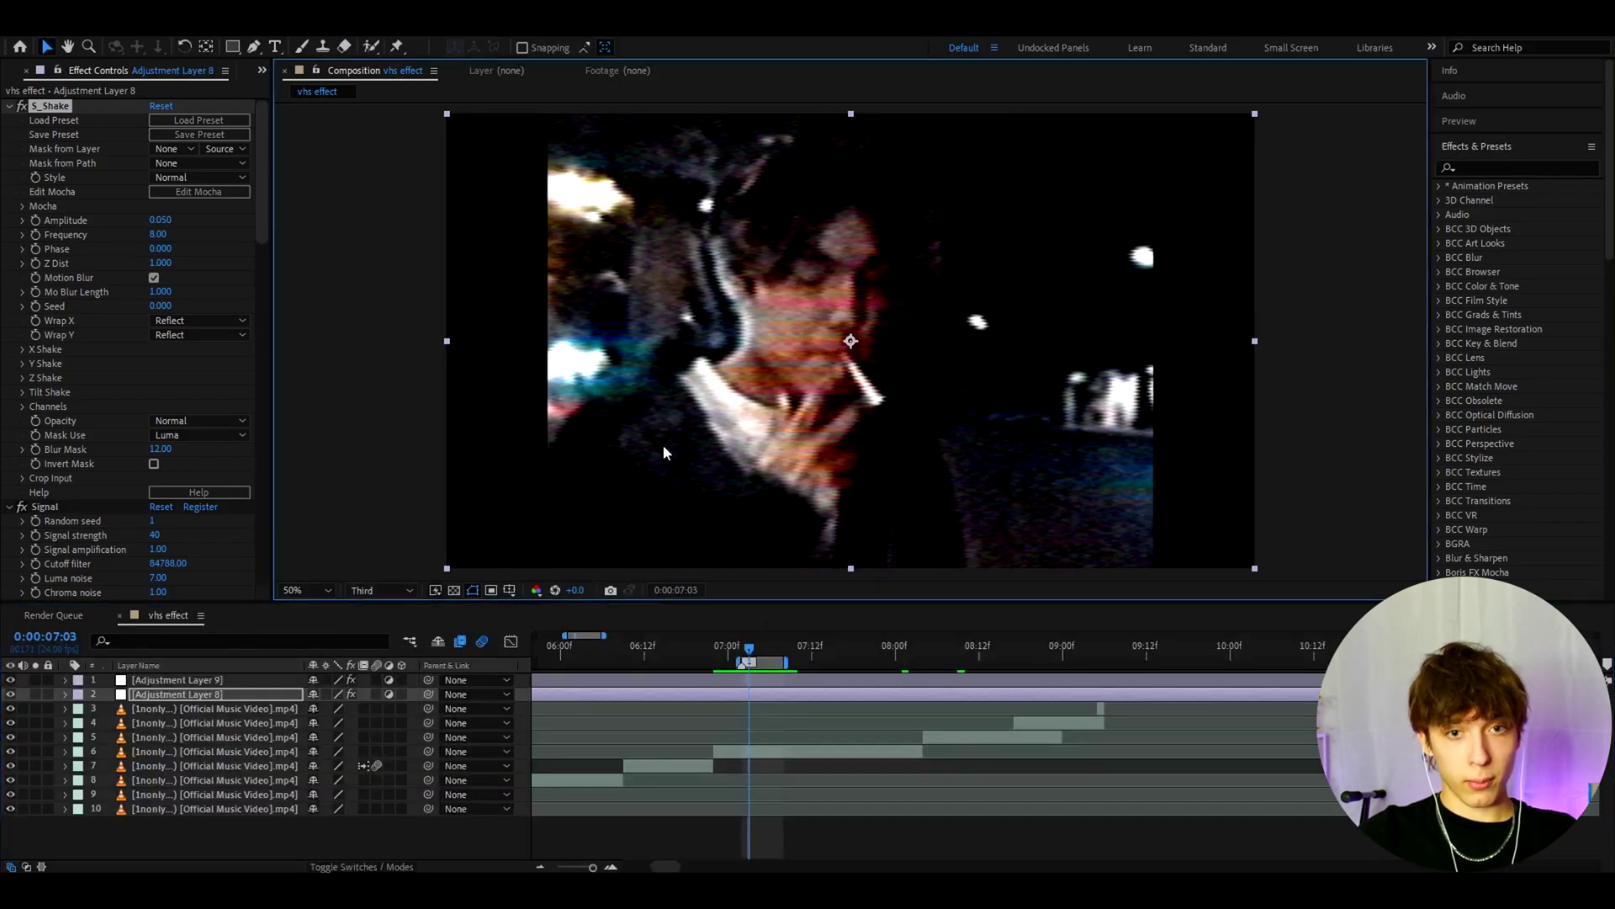
left_click(651, 673)
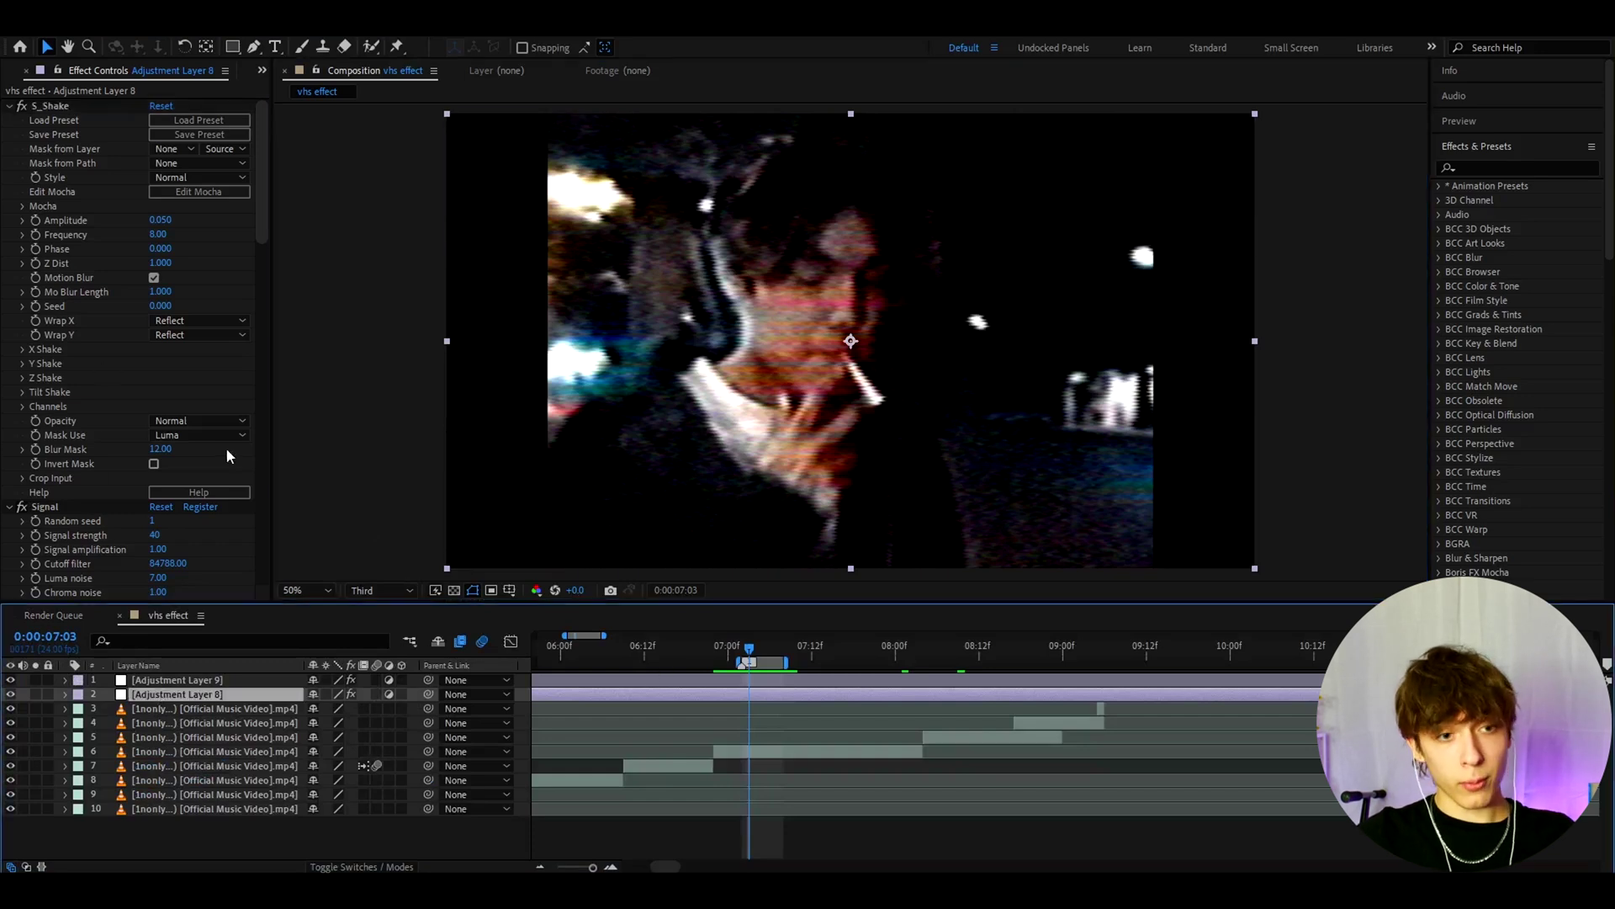
left_click(73, 26)
left_click(109, 68)
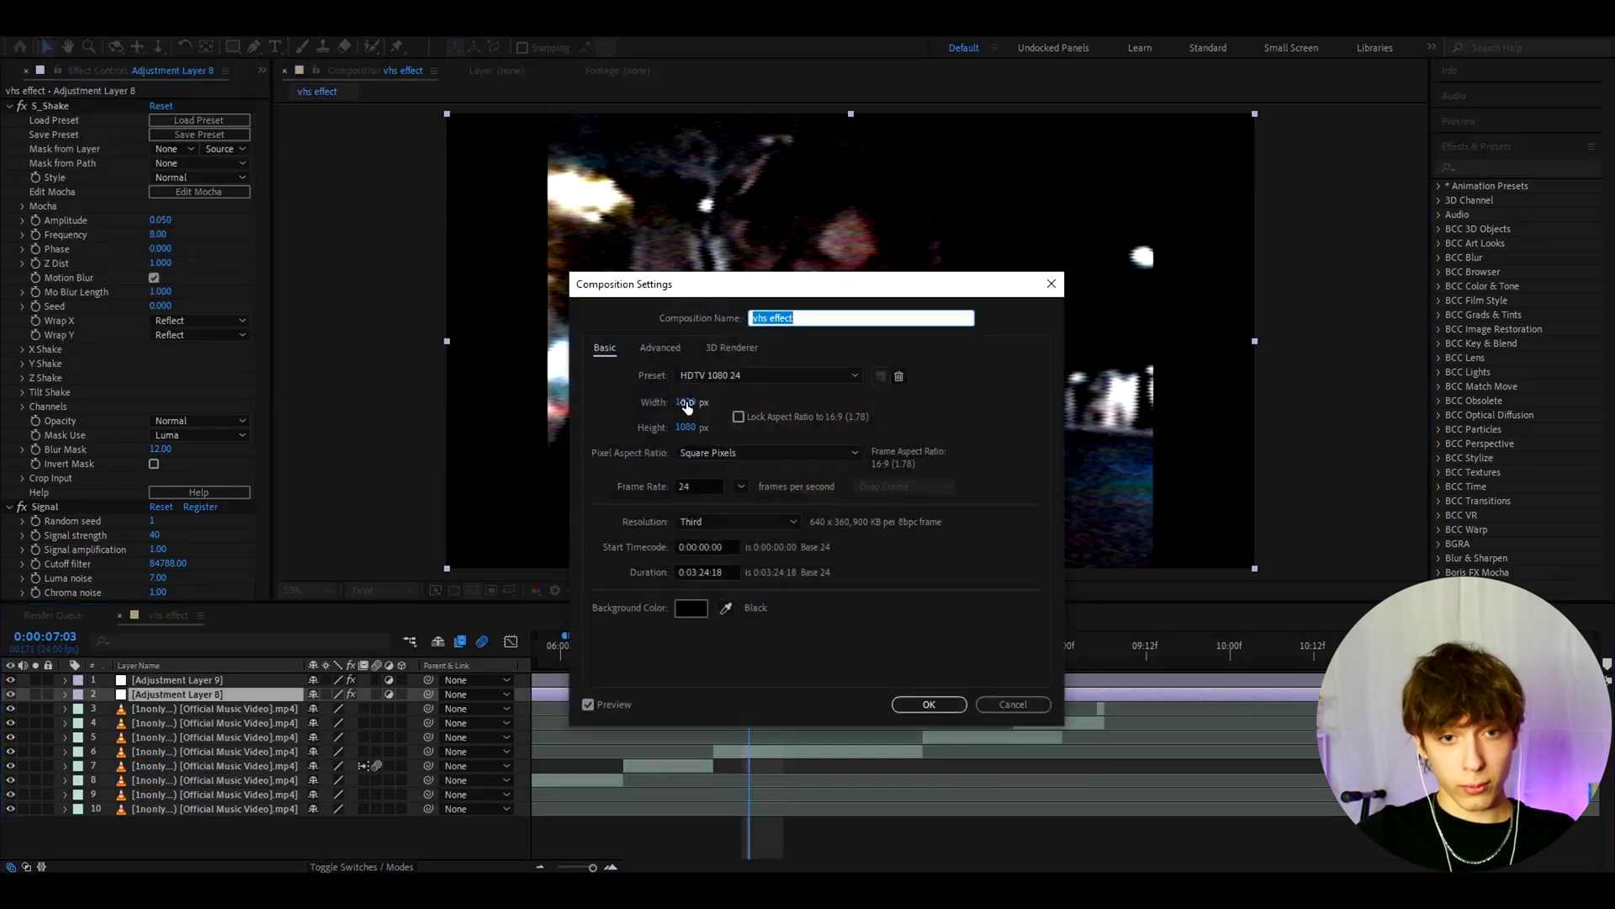
key("Return")
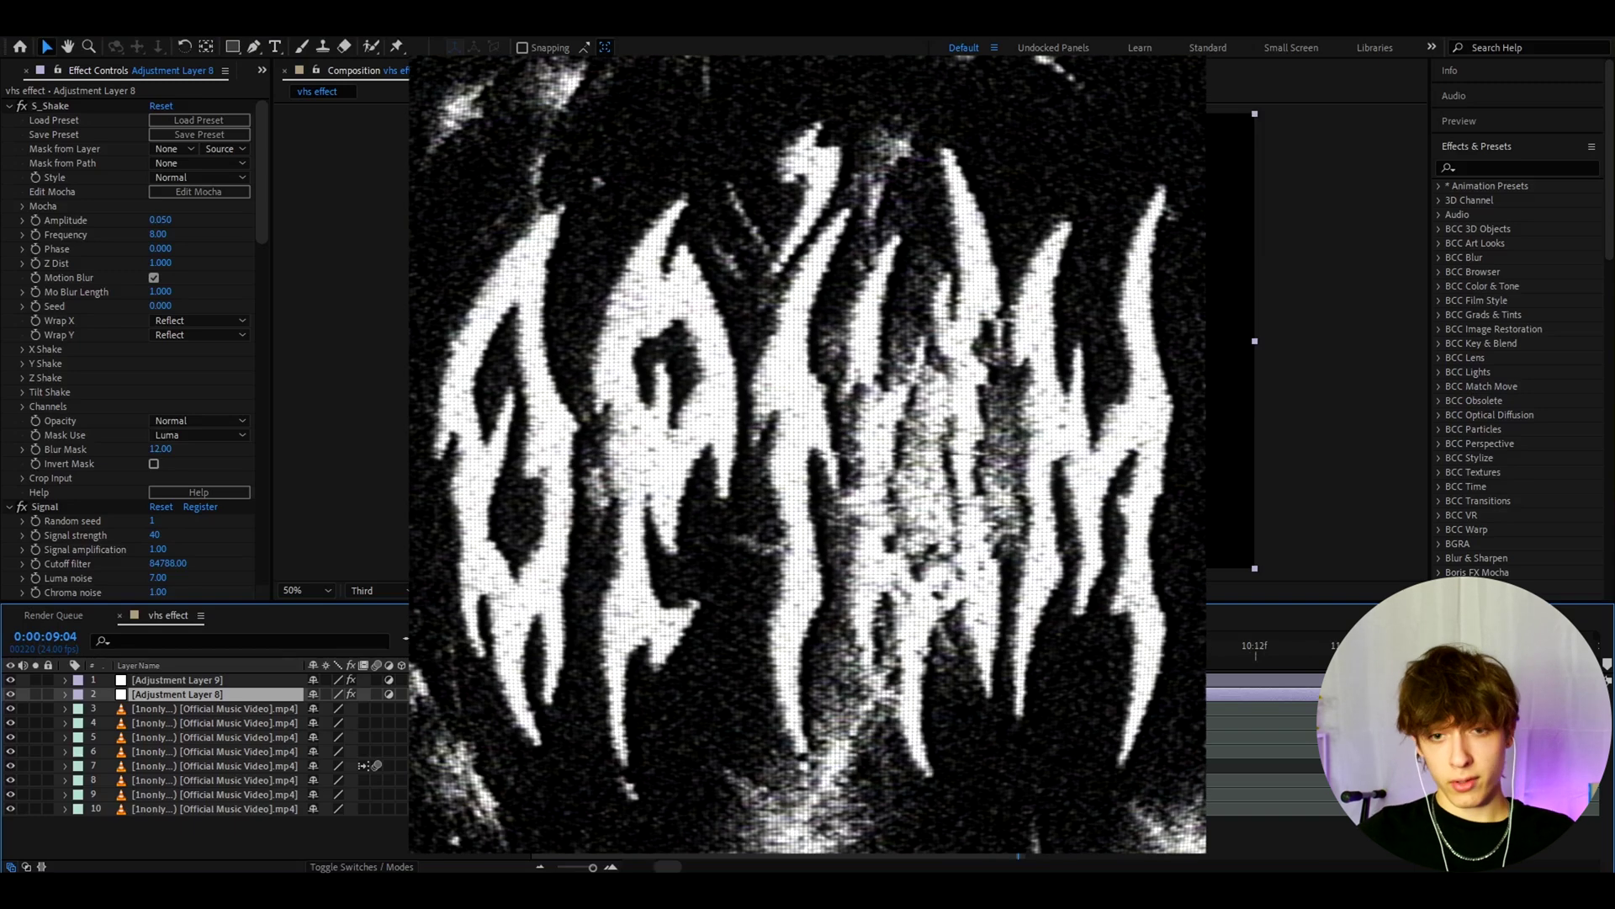
- Insert a new adjustment layer above layer 3 and apply the Opium 3 preset to it
left_click(1027, 709)
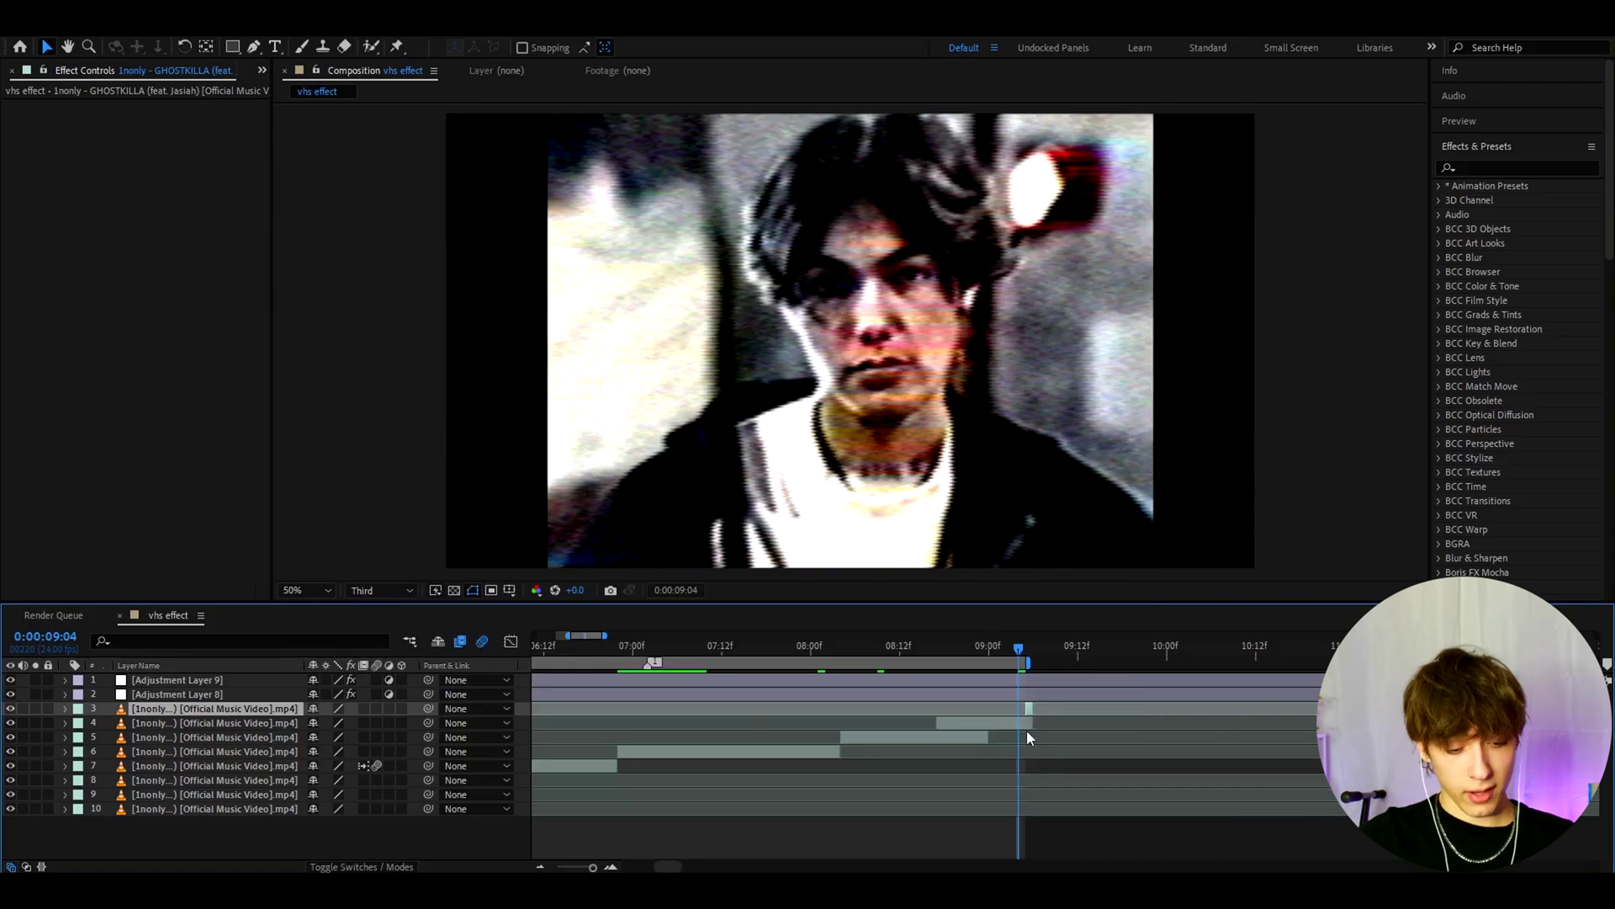
key("ctrl+alt+y")
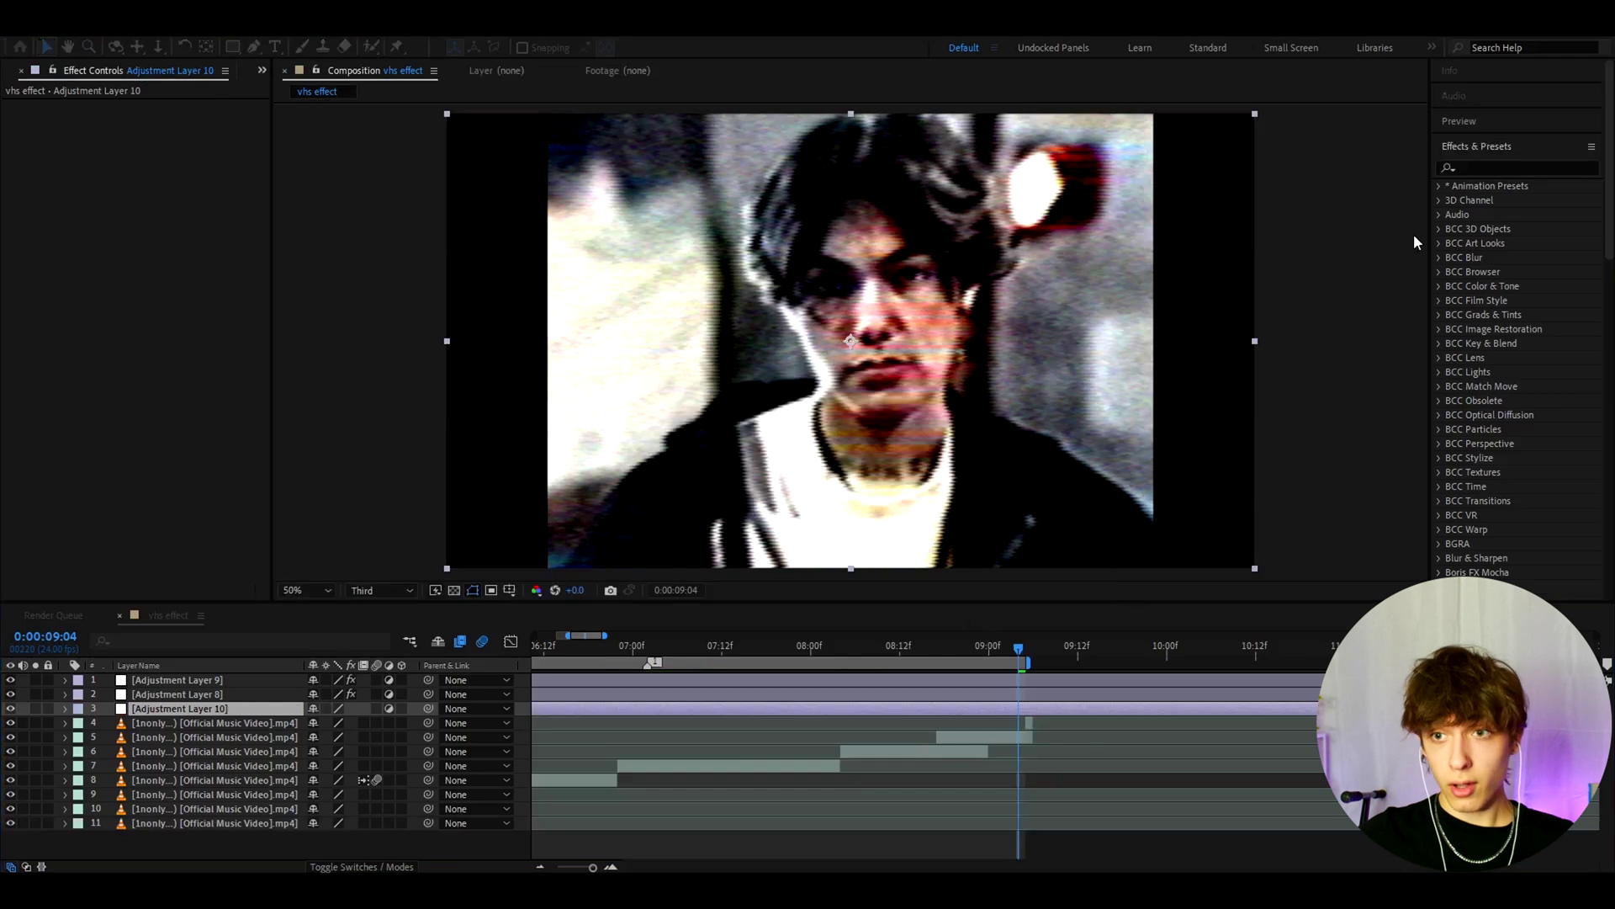
left_click(1506, 168)
type("opium")
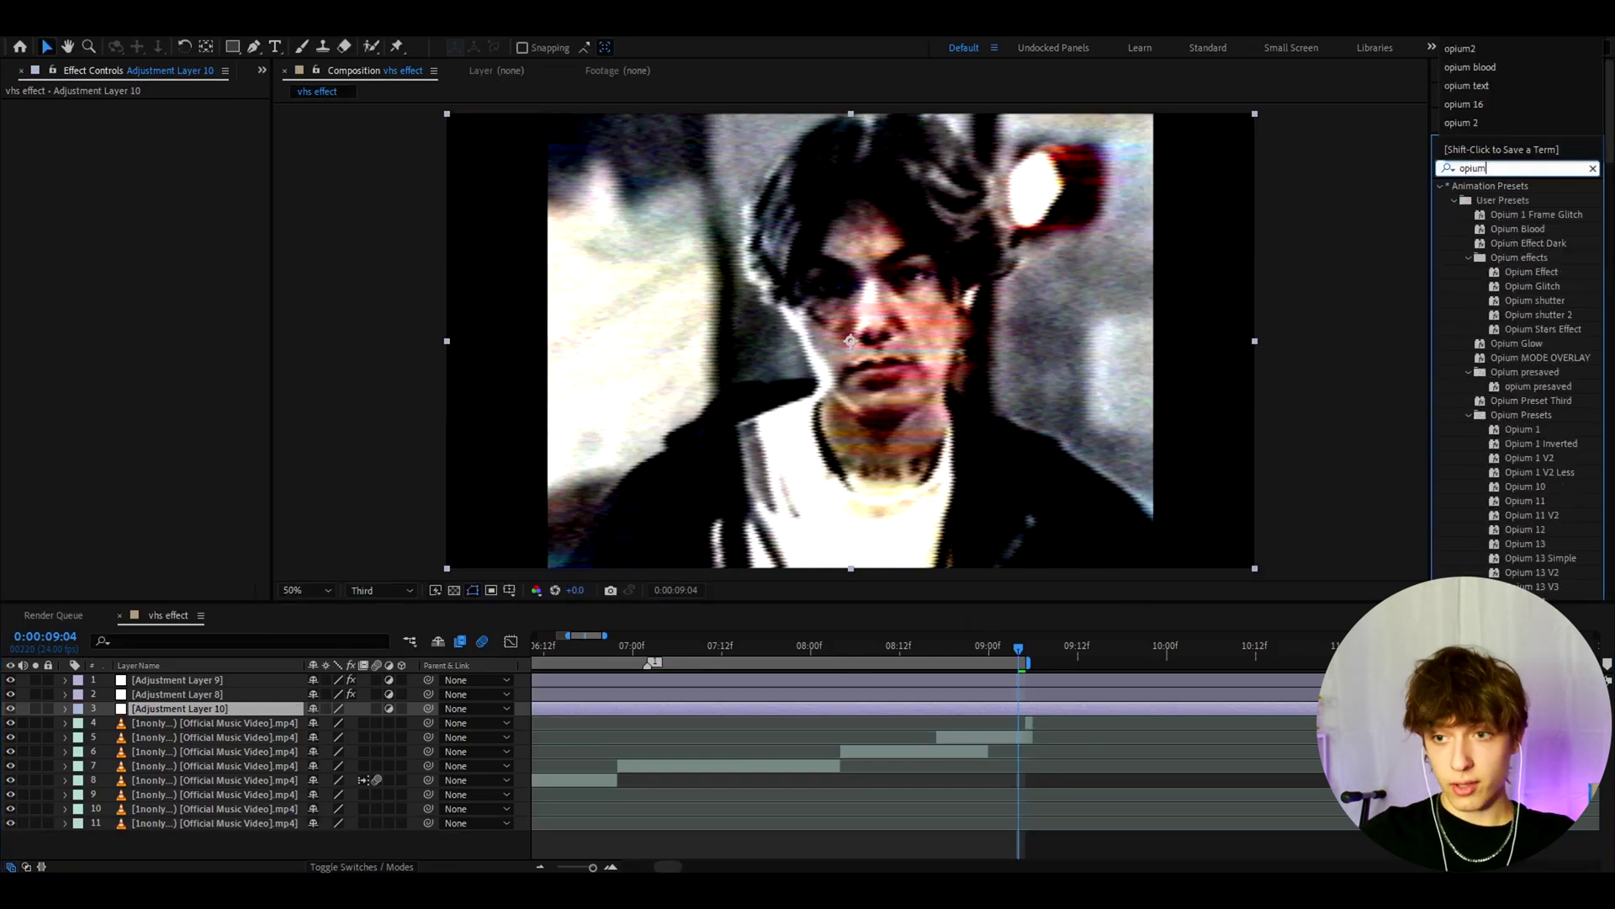
scroll(1519, 381, "down", 4)
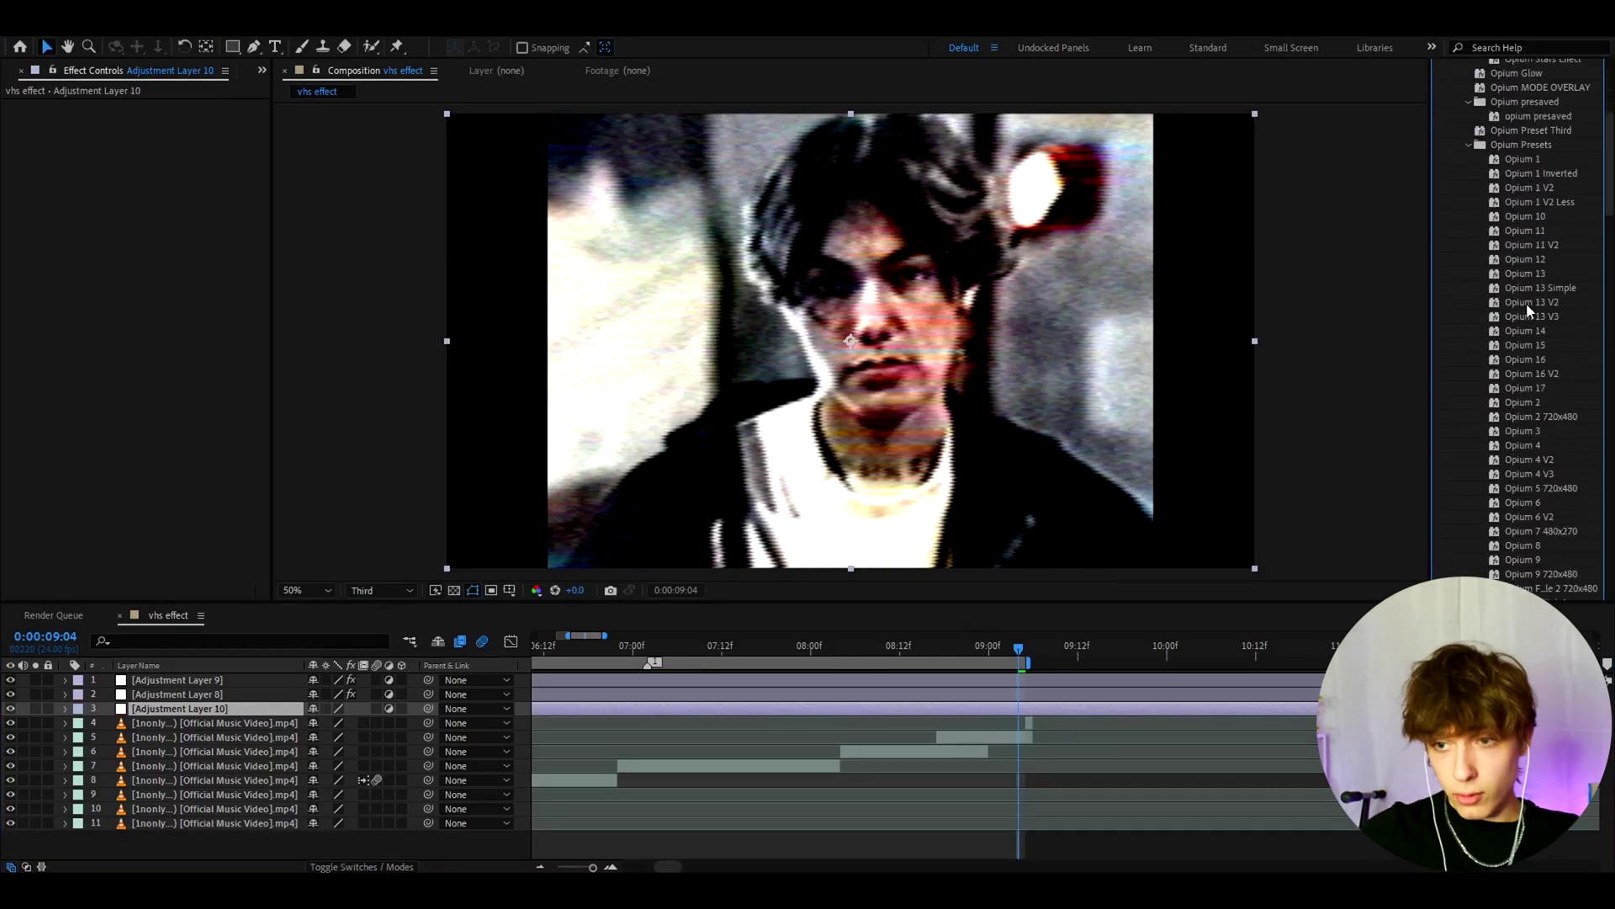
left_click_drag(1542, 433, 1033, 711)
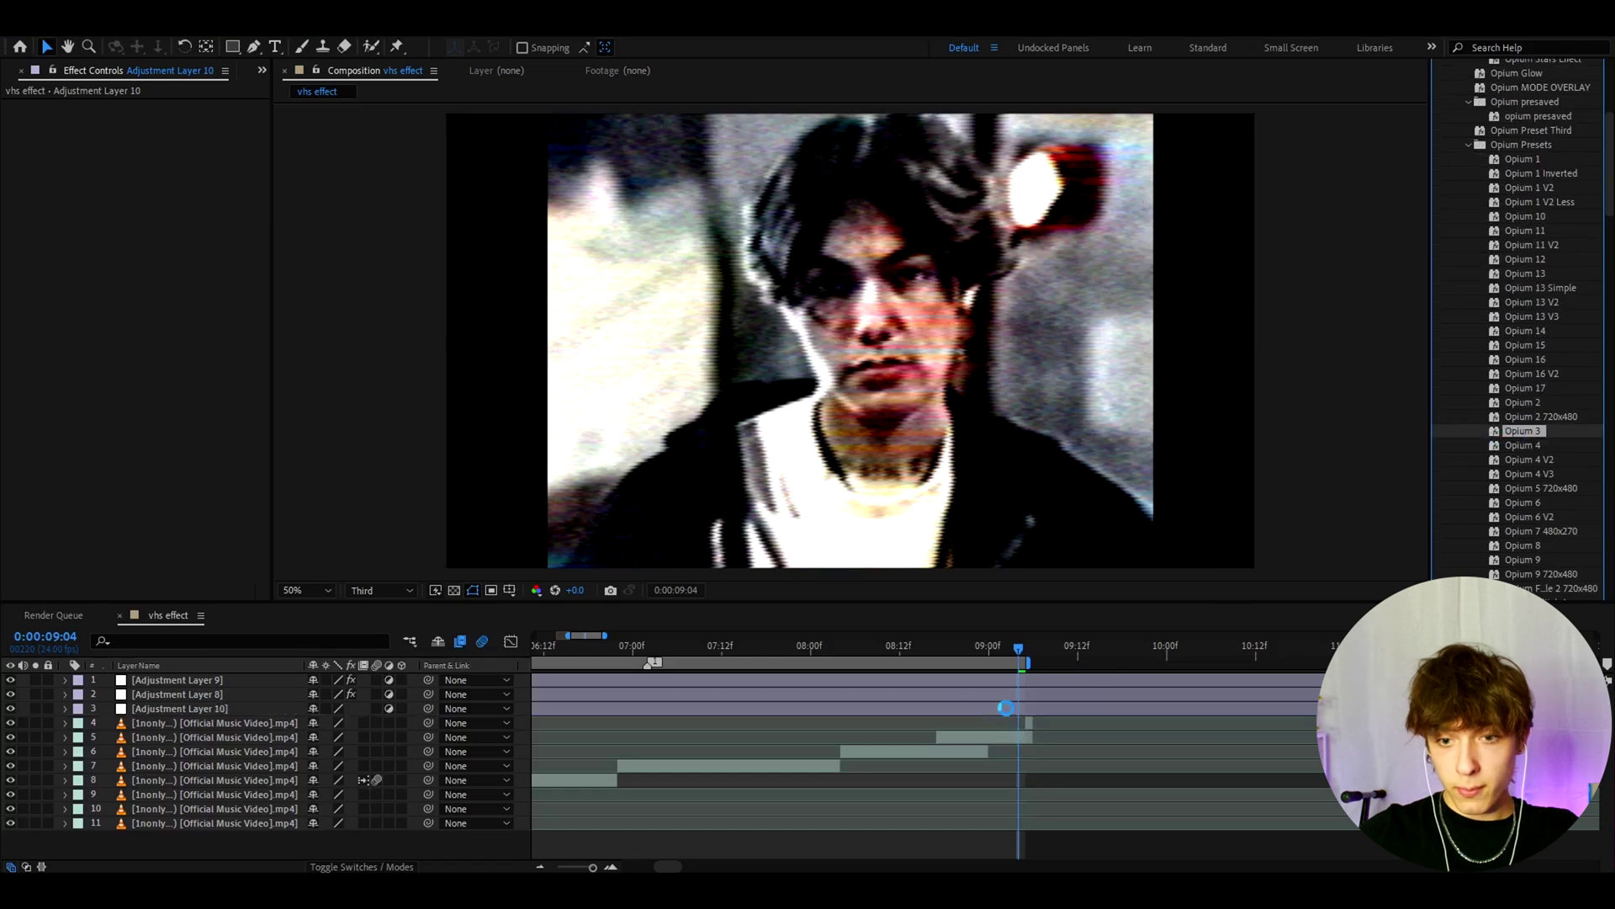
- Raise the preview resolution to Full and review the look at 07:02, 08:10 and 09:01
left_click(647, 653)
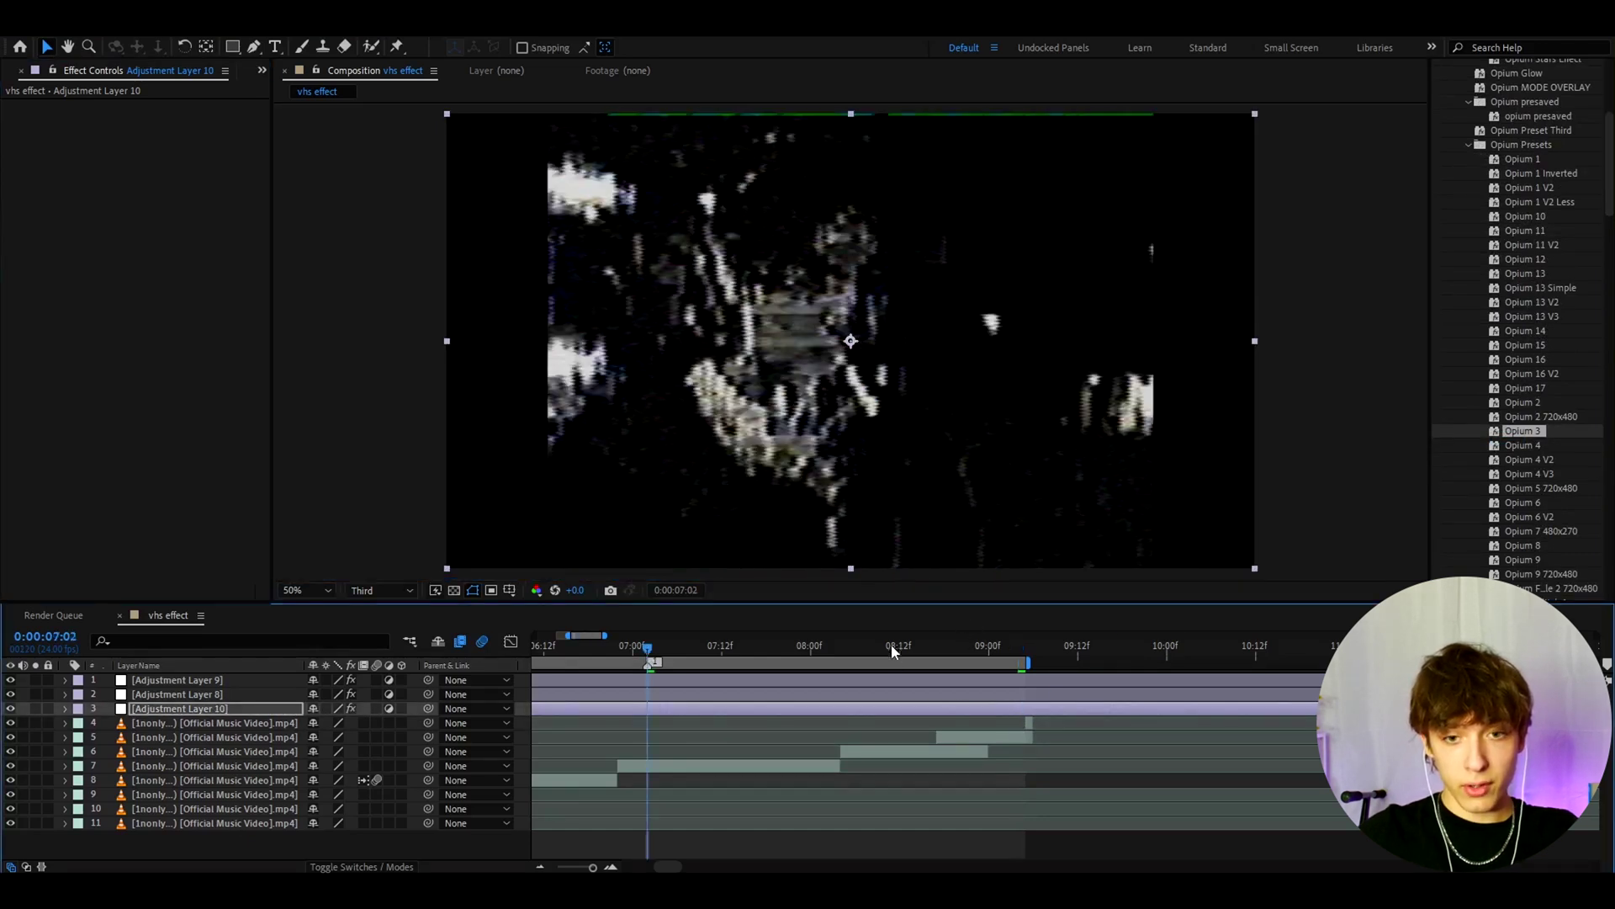
left_click(887, 653)
left_click(377, 589)
left_click(375, 649)
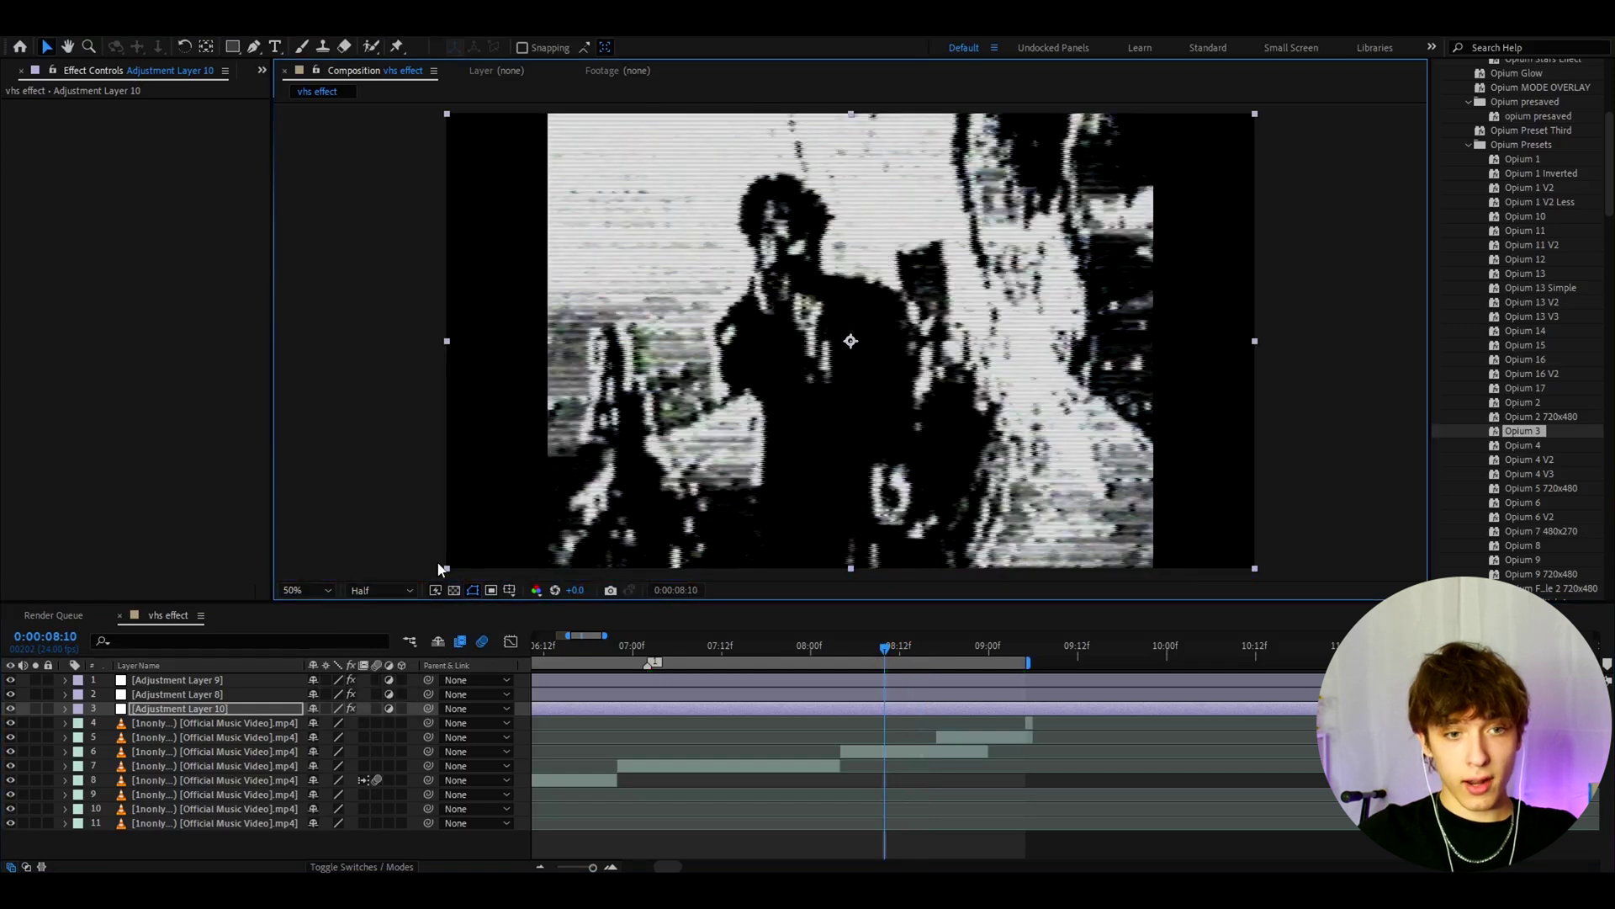
left_click(375, 592)
left_click(365, 623)
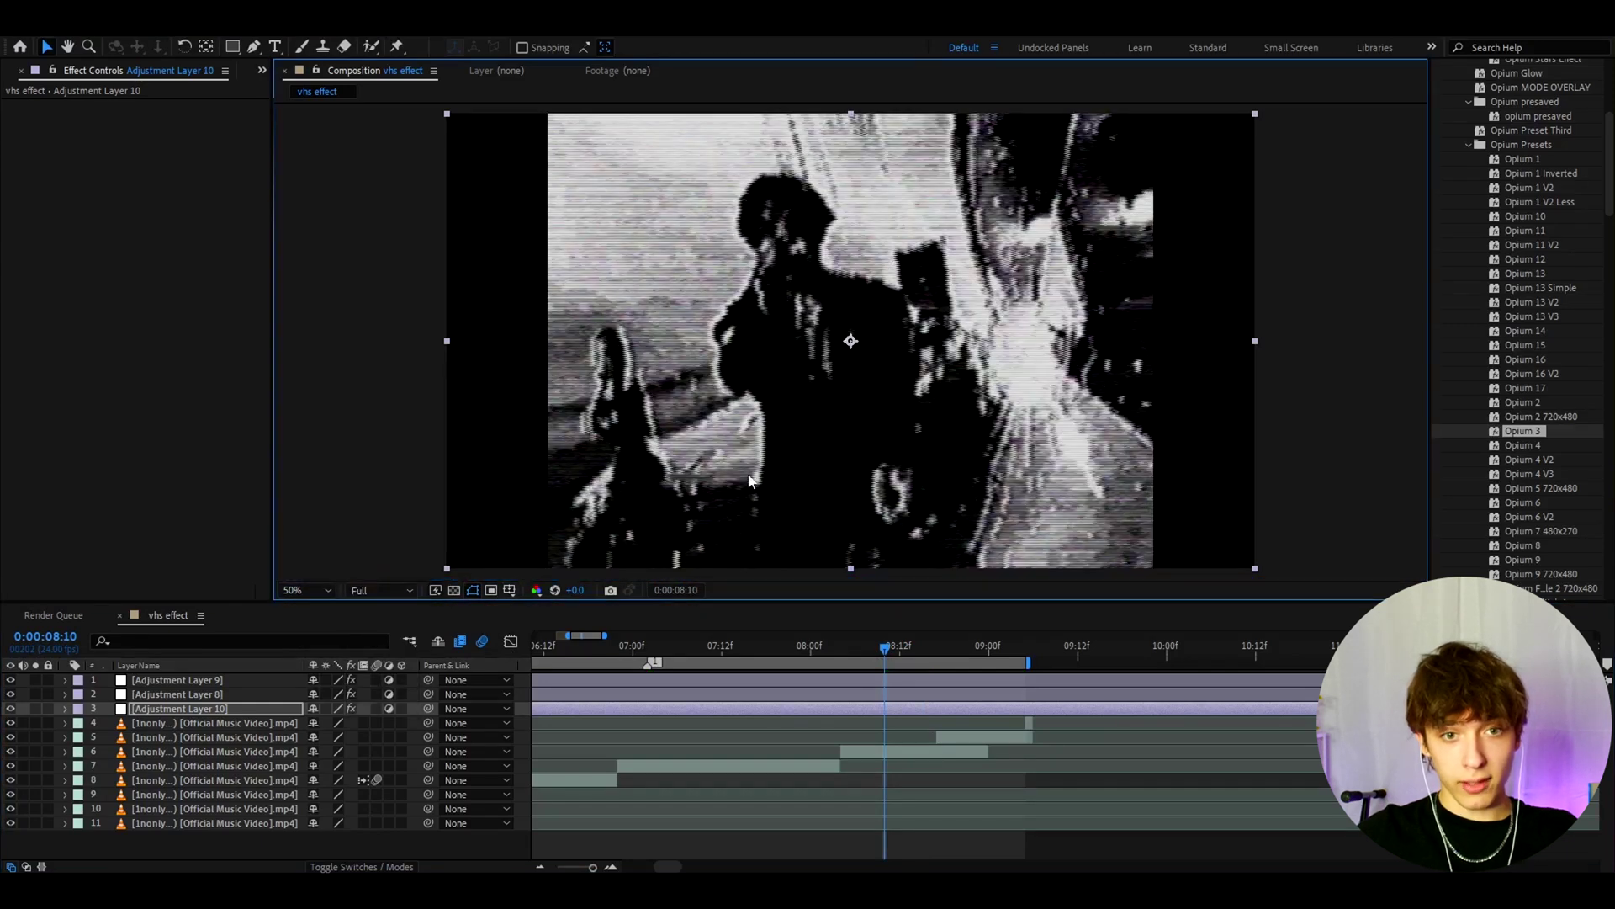
left_click(648, 649)
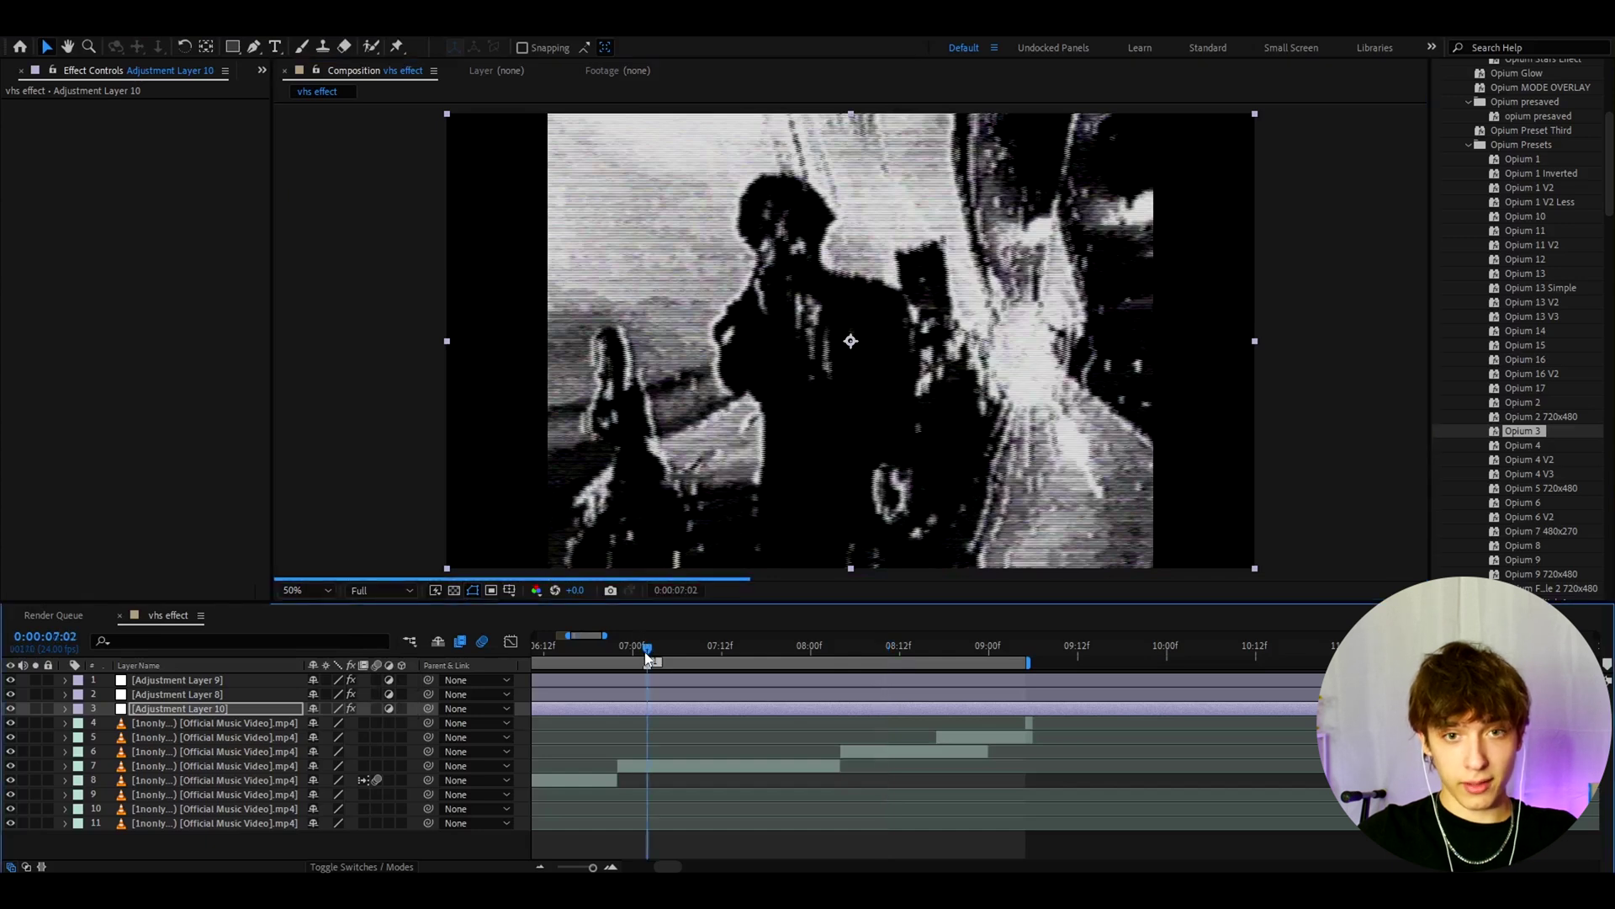
left_click(997, 648)
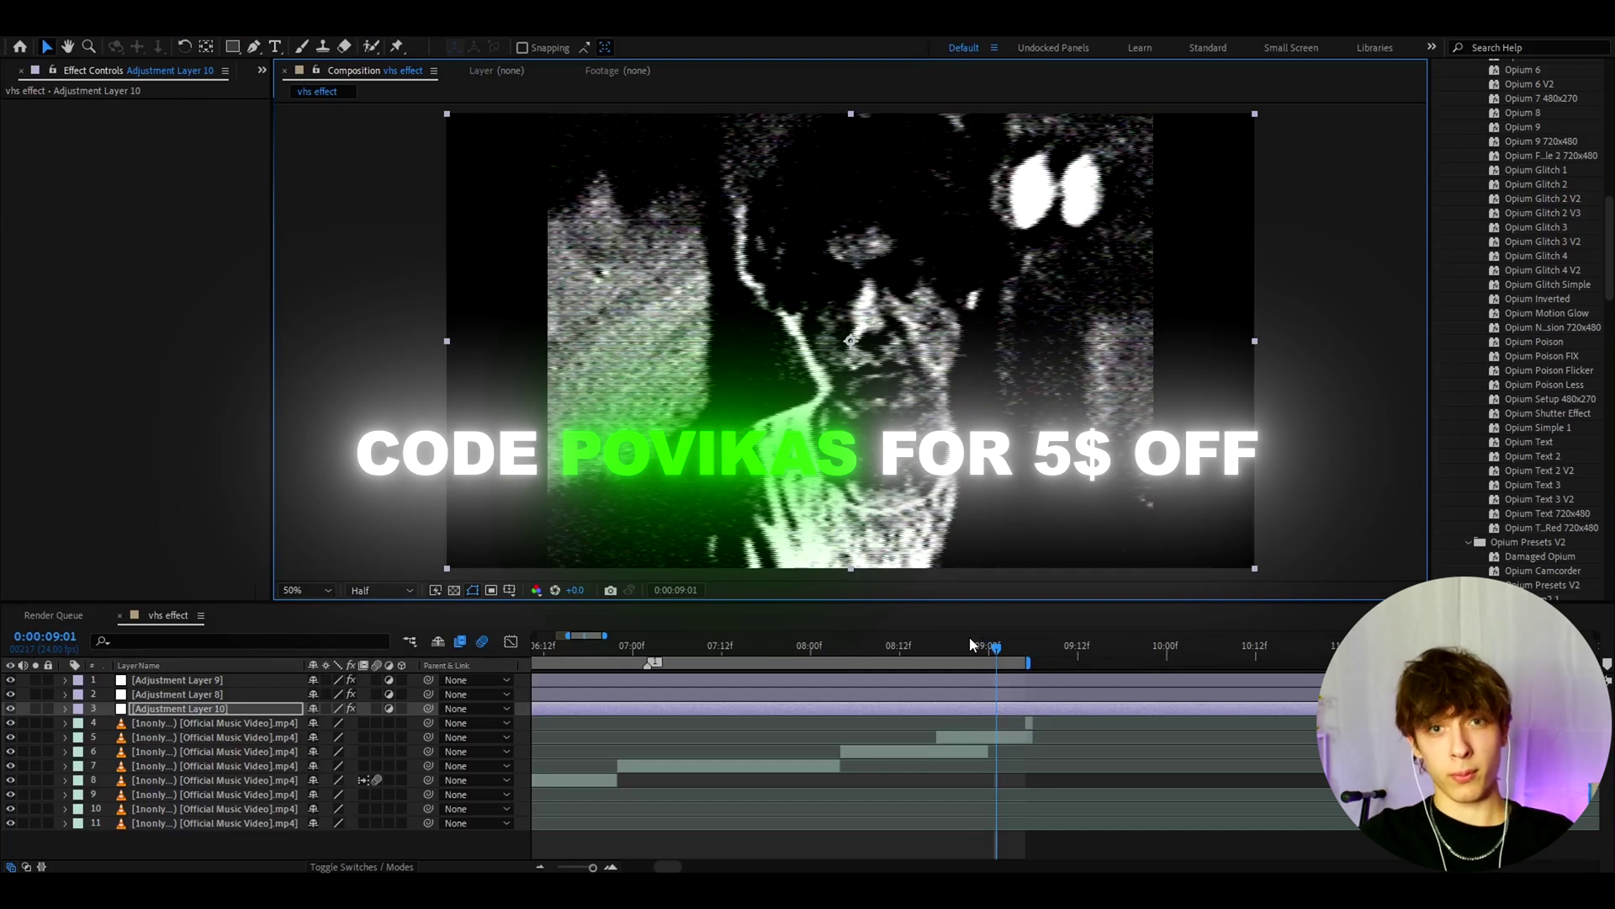
left_click(995, 739)
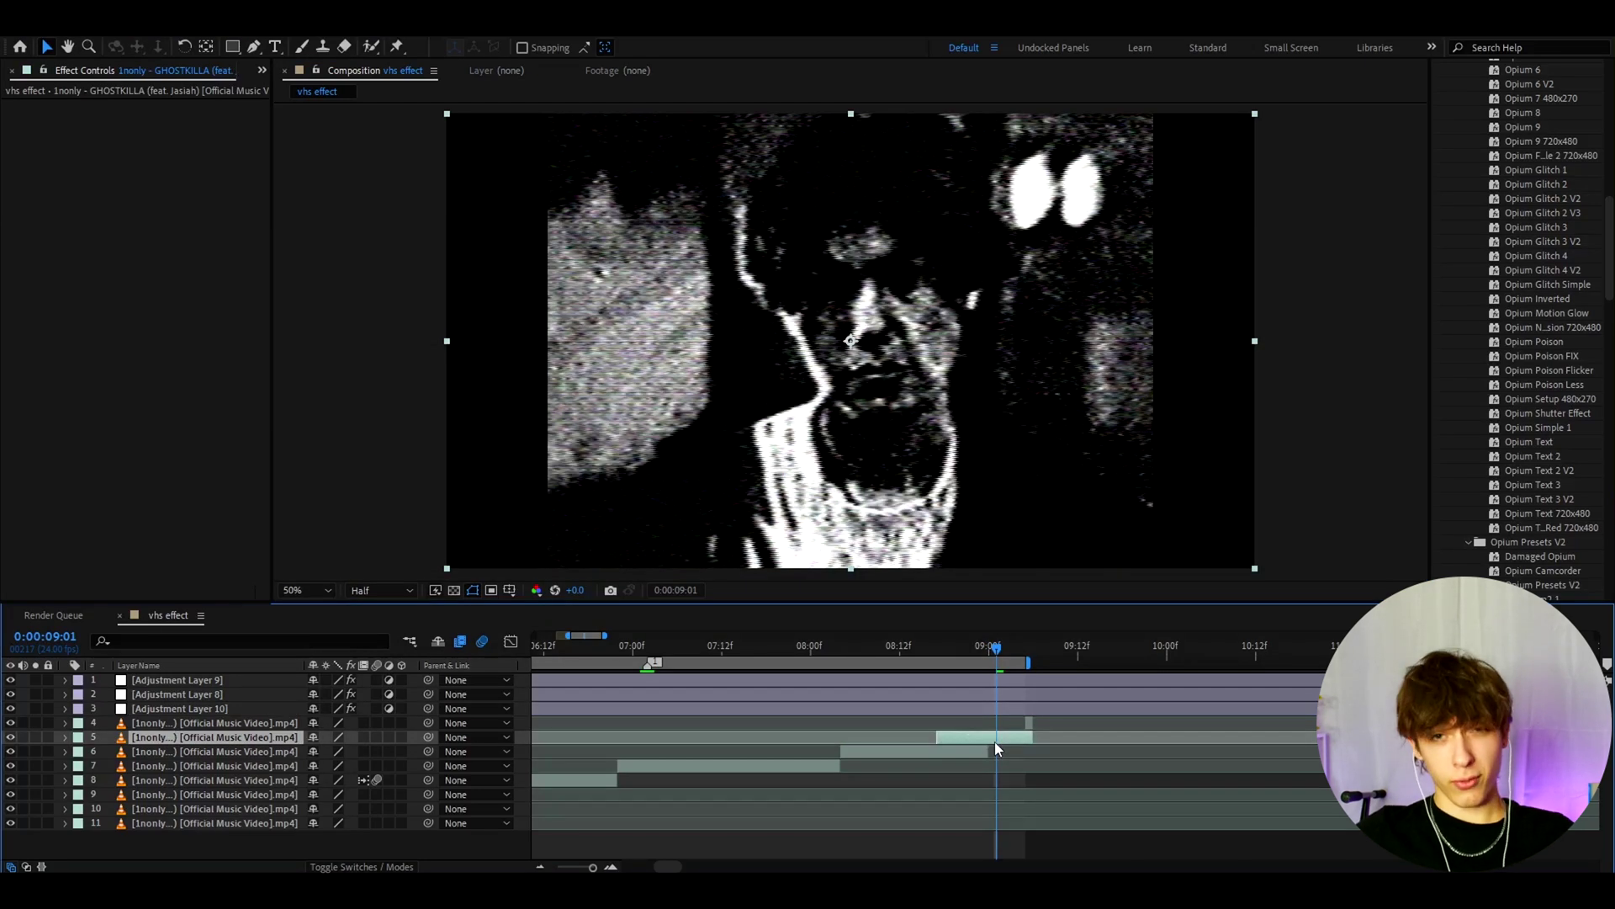